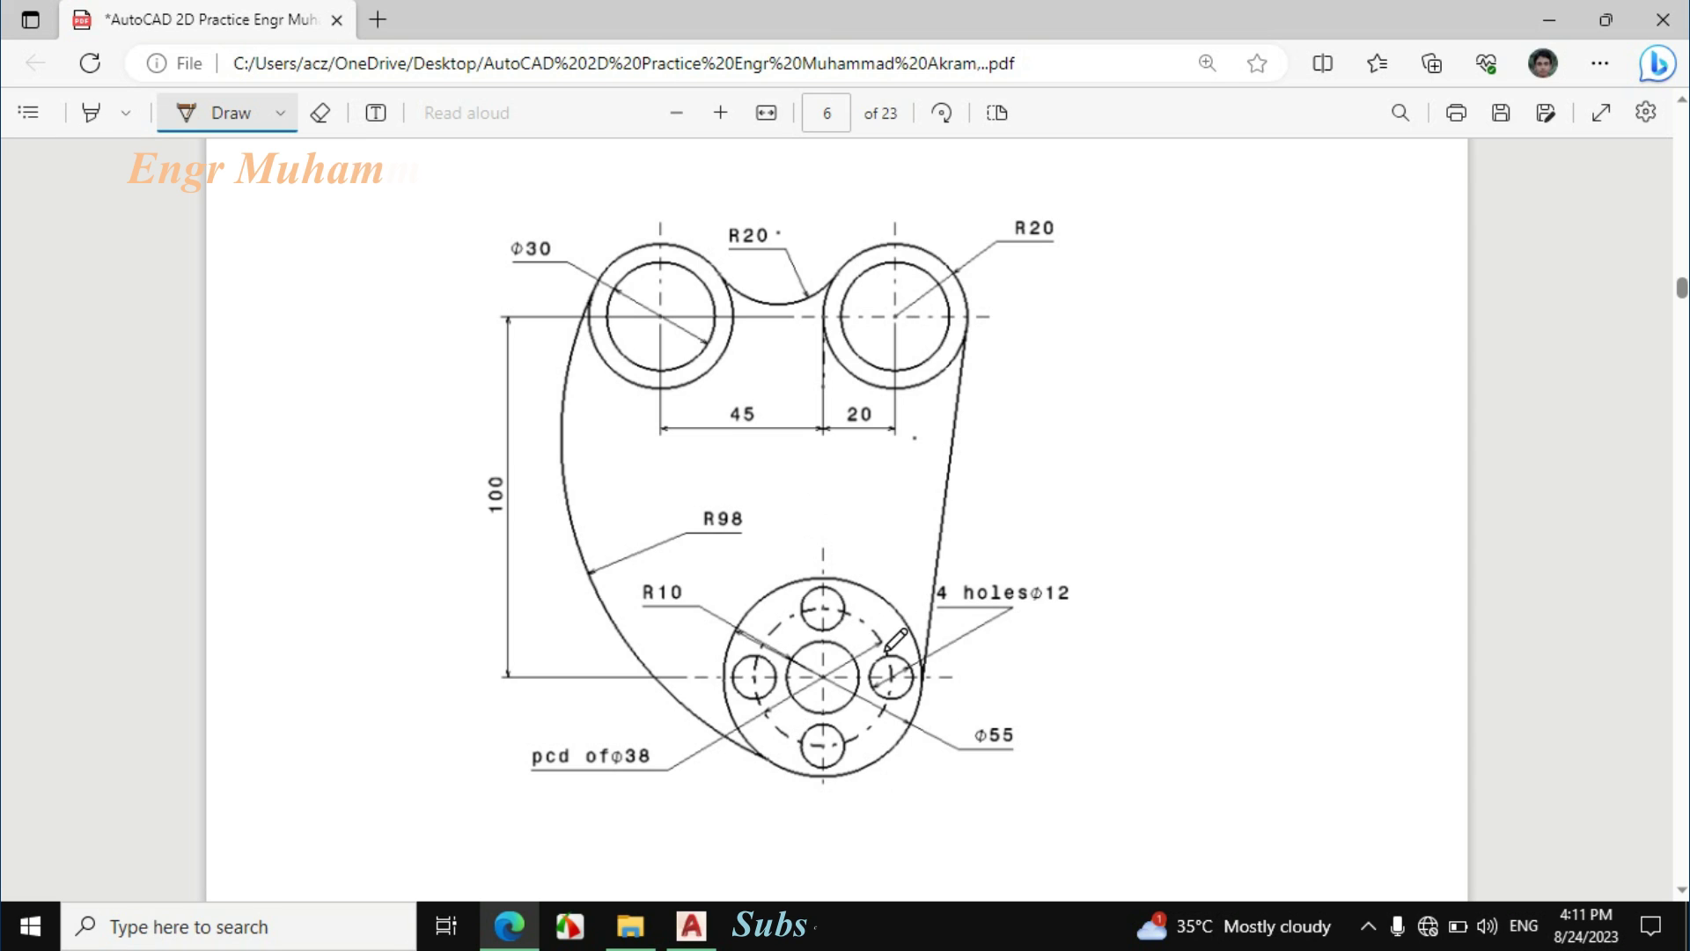
# Step: Ink brown underlines beneath the Φ55, pcd of φ38 and R10 callouts on page 6
pyautogui.moveTo(888, 730); pyautogui.dragTo(1027, 755)
pyautogui.moveTo(786, 734); pyautogui.dragTo(755, 741)
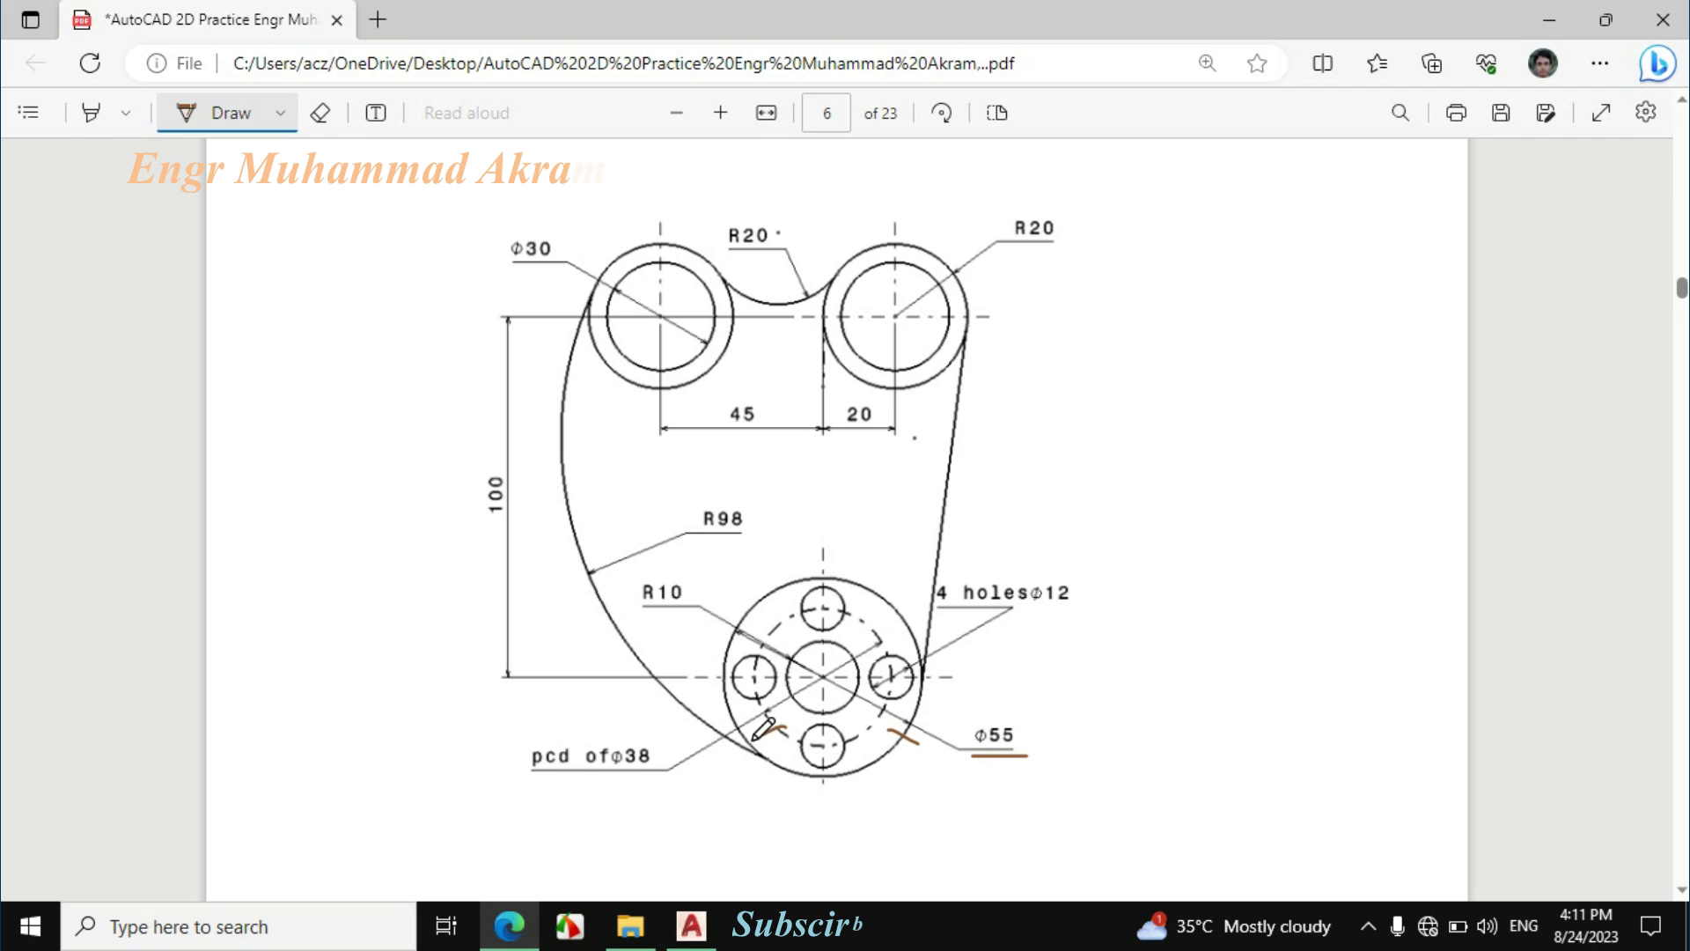
pyautogui.moveTo(670, 777); pyautogui.dragTo(582, 776)
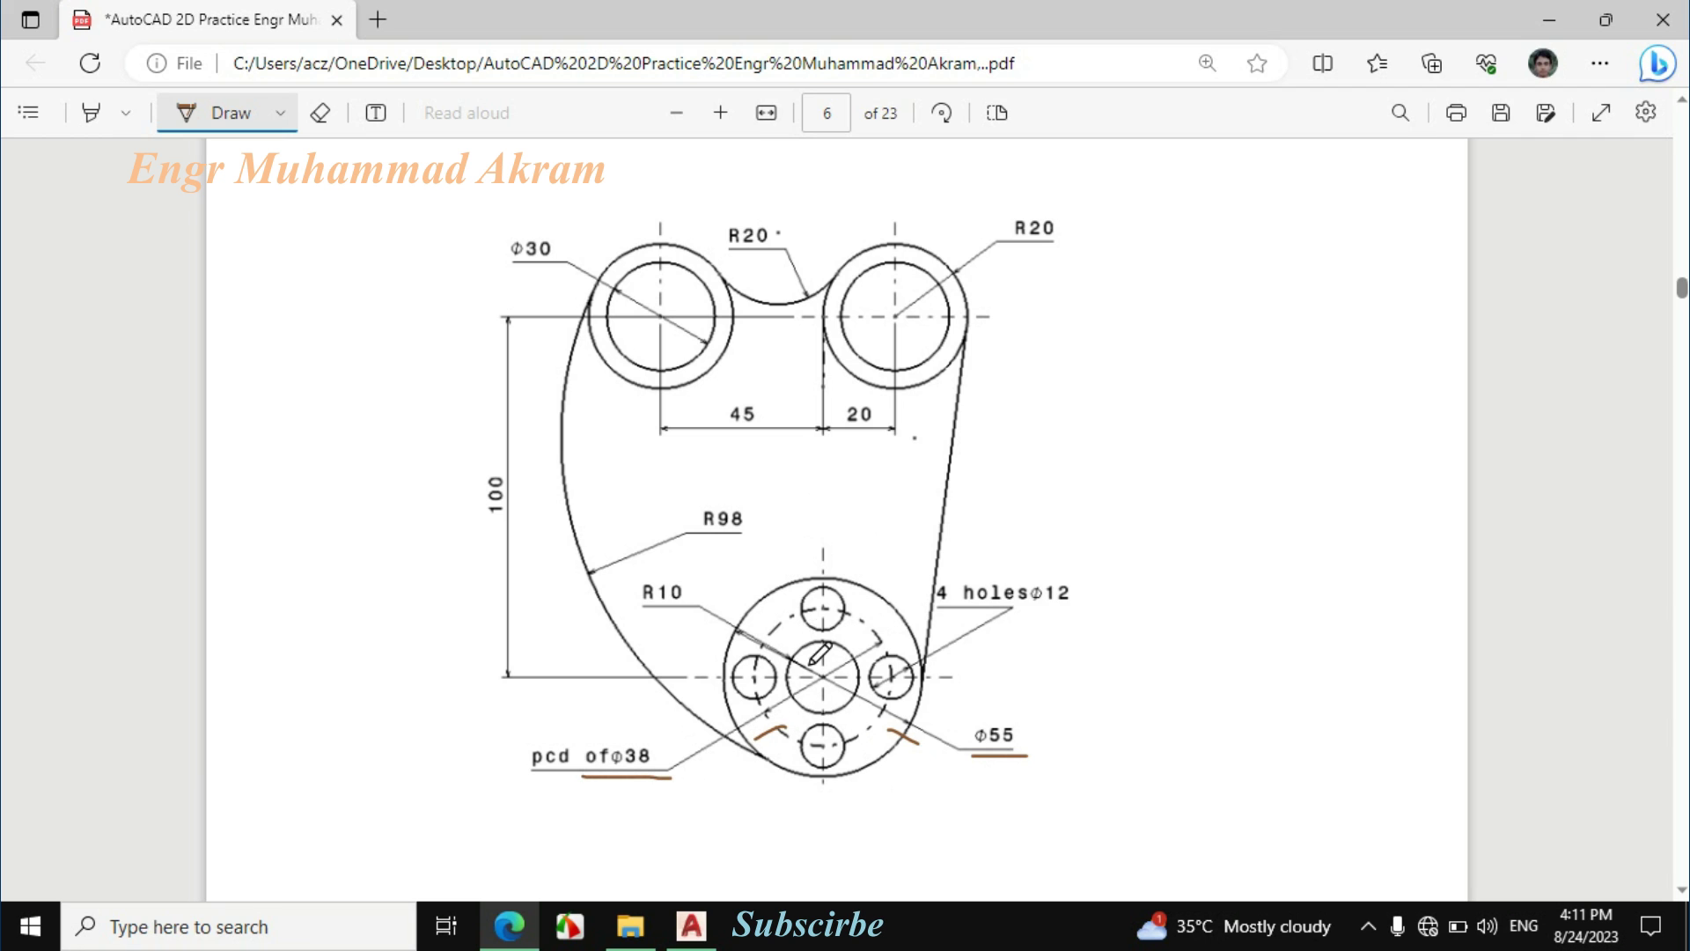
pyautogui.moveTo(629, 615); pyautogui.dragTo(709, 610)
# Step: Draw concentric circles of diameter 55 and 38 for the lower boss
pyautogui.click(692, 924)
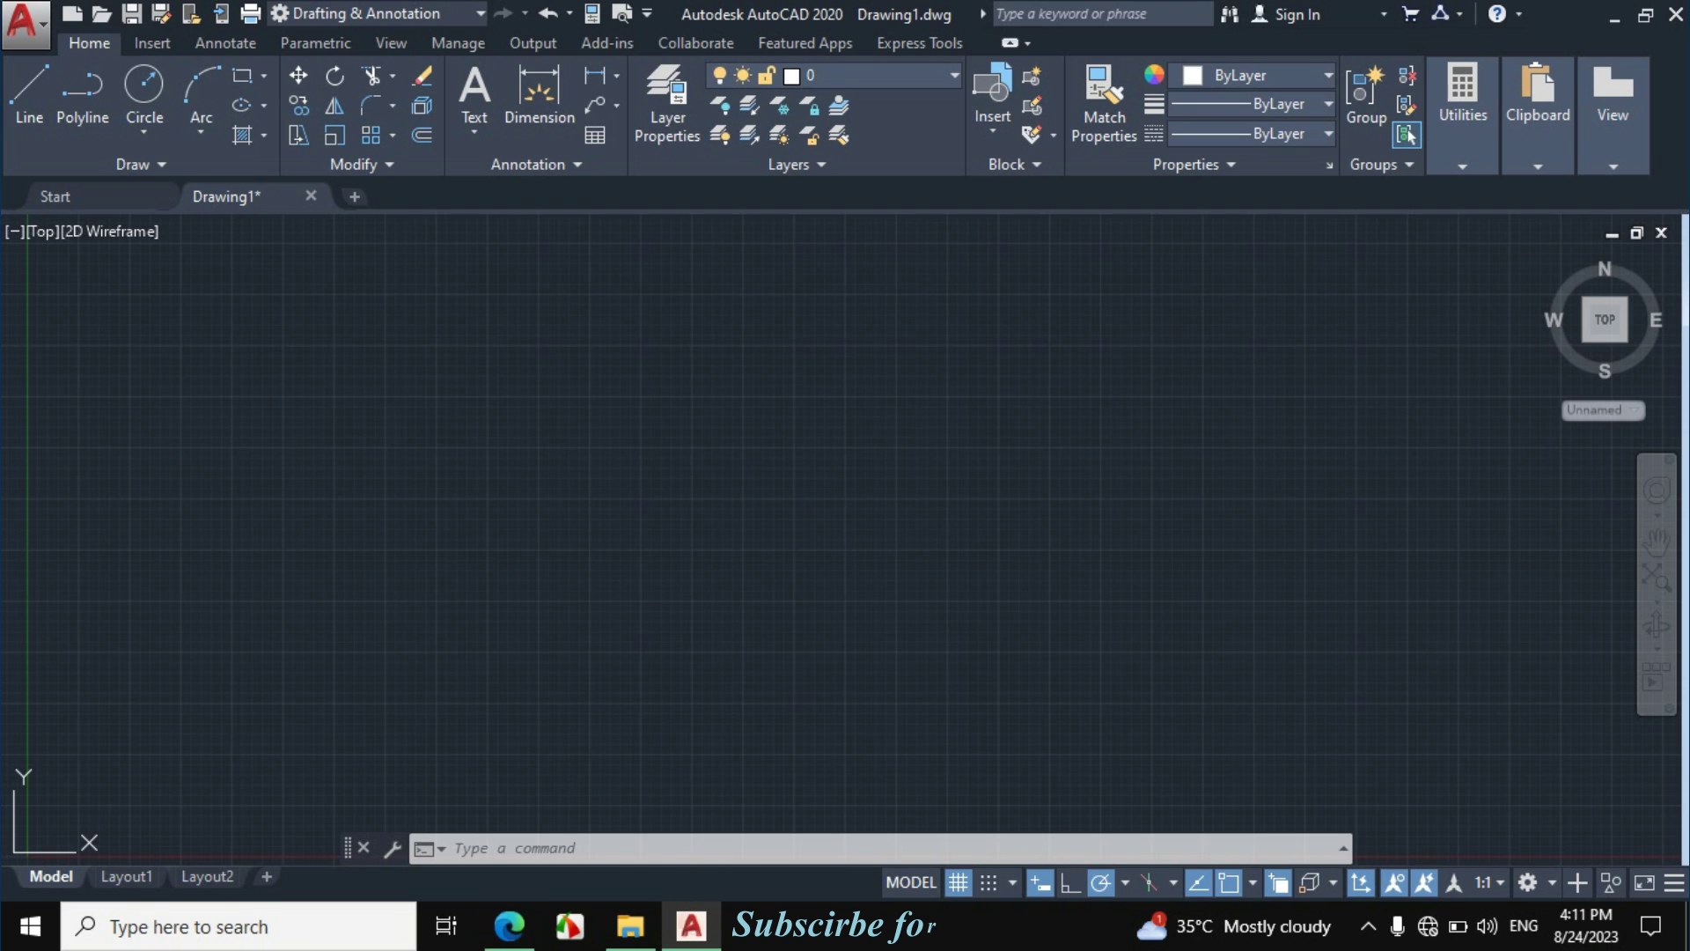
pyautogui.click(139, 128)
pyautogui.click(170, 178)
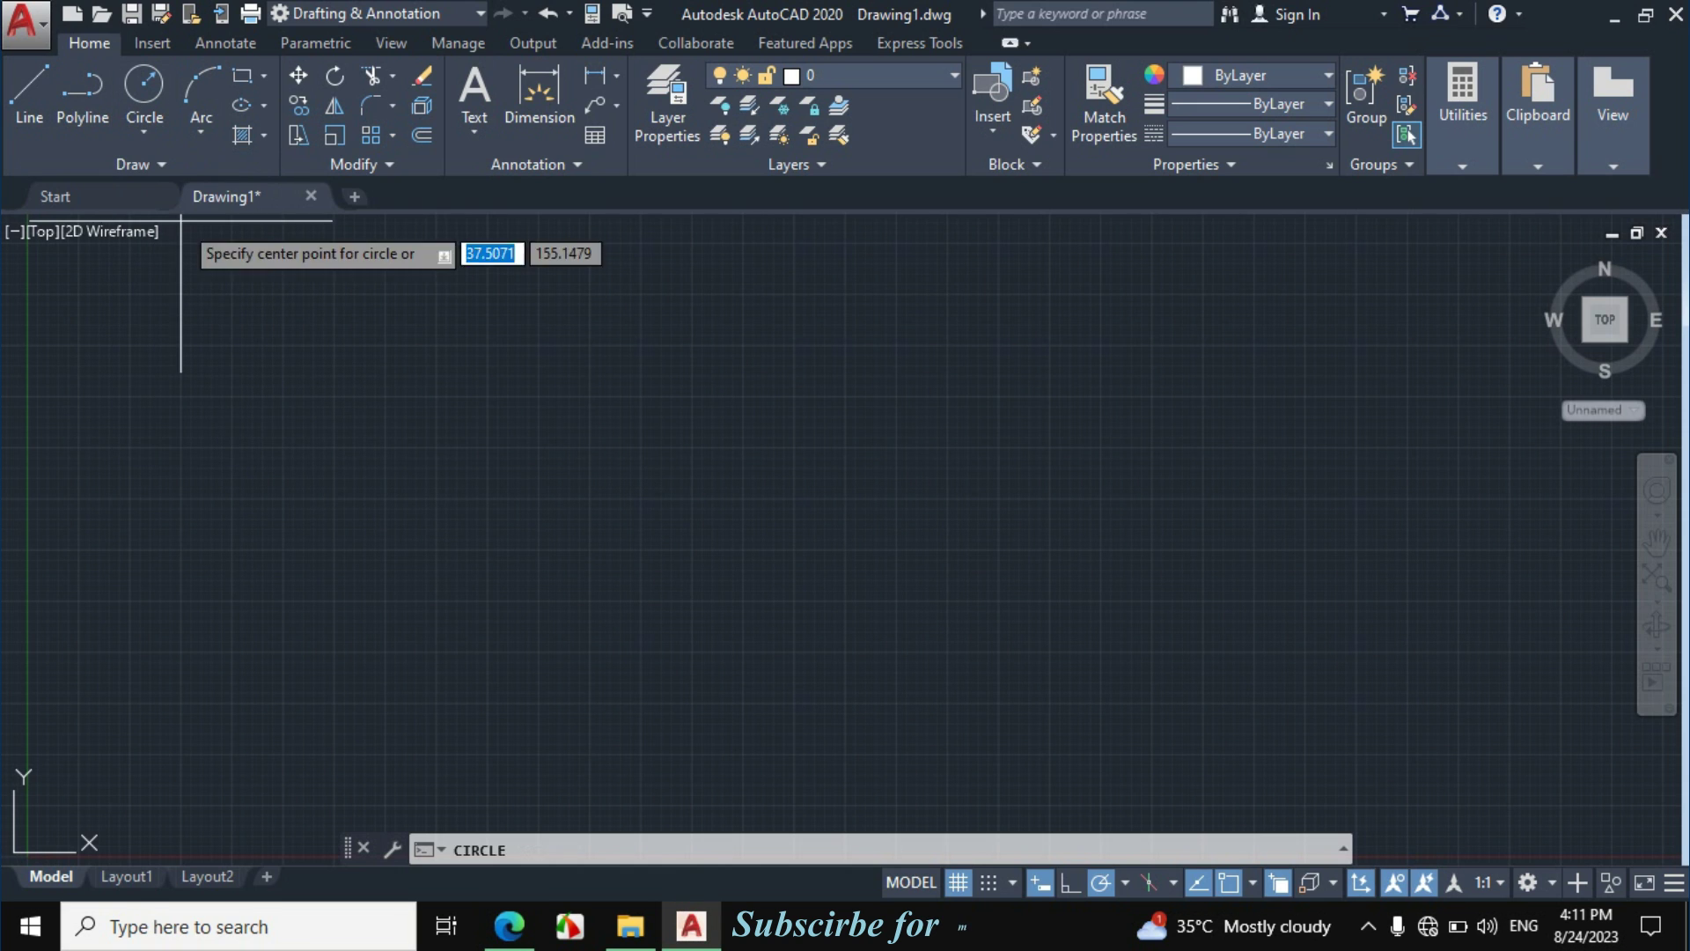
pyautogui.click(756, 441)
pyautogui.write('55')
pyautogui.press('Return')
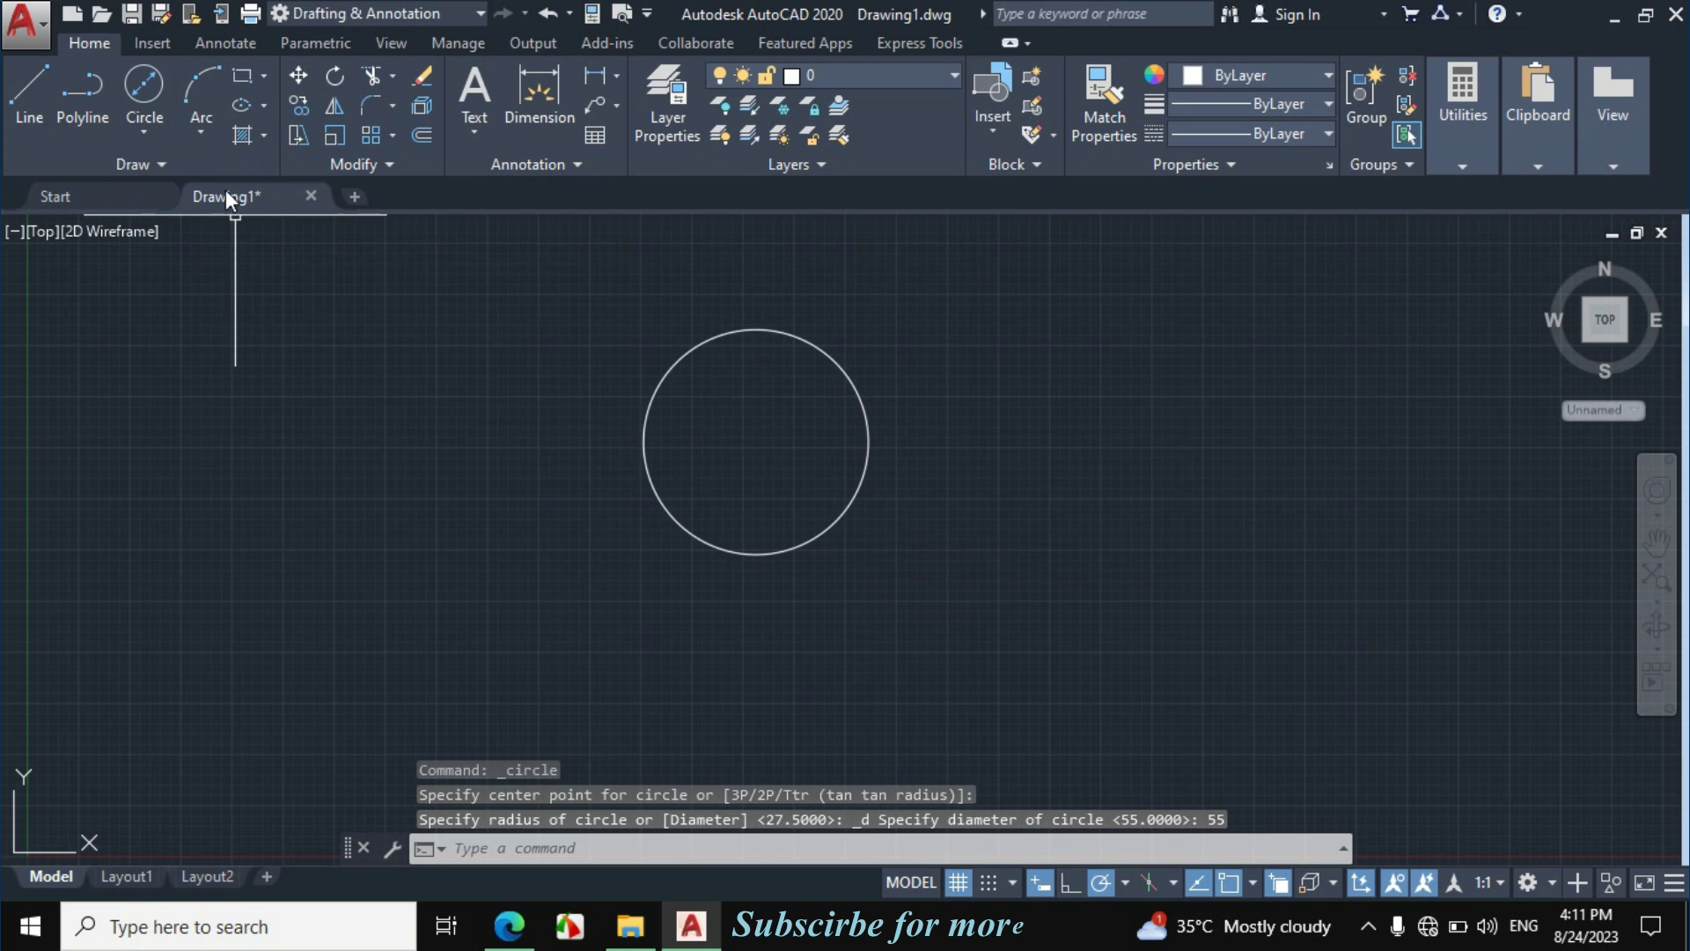
pyautogui.click(143, 88)
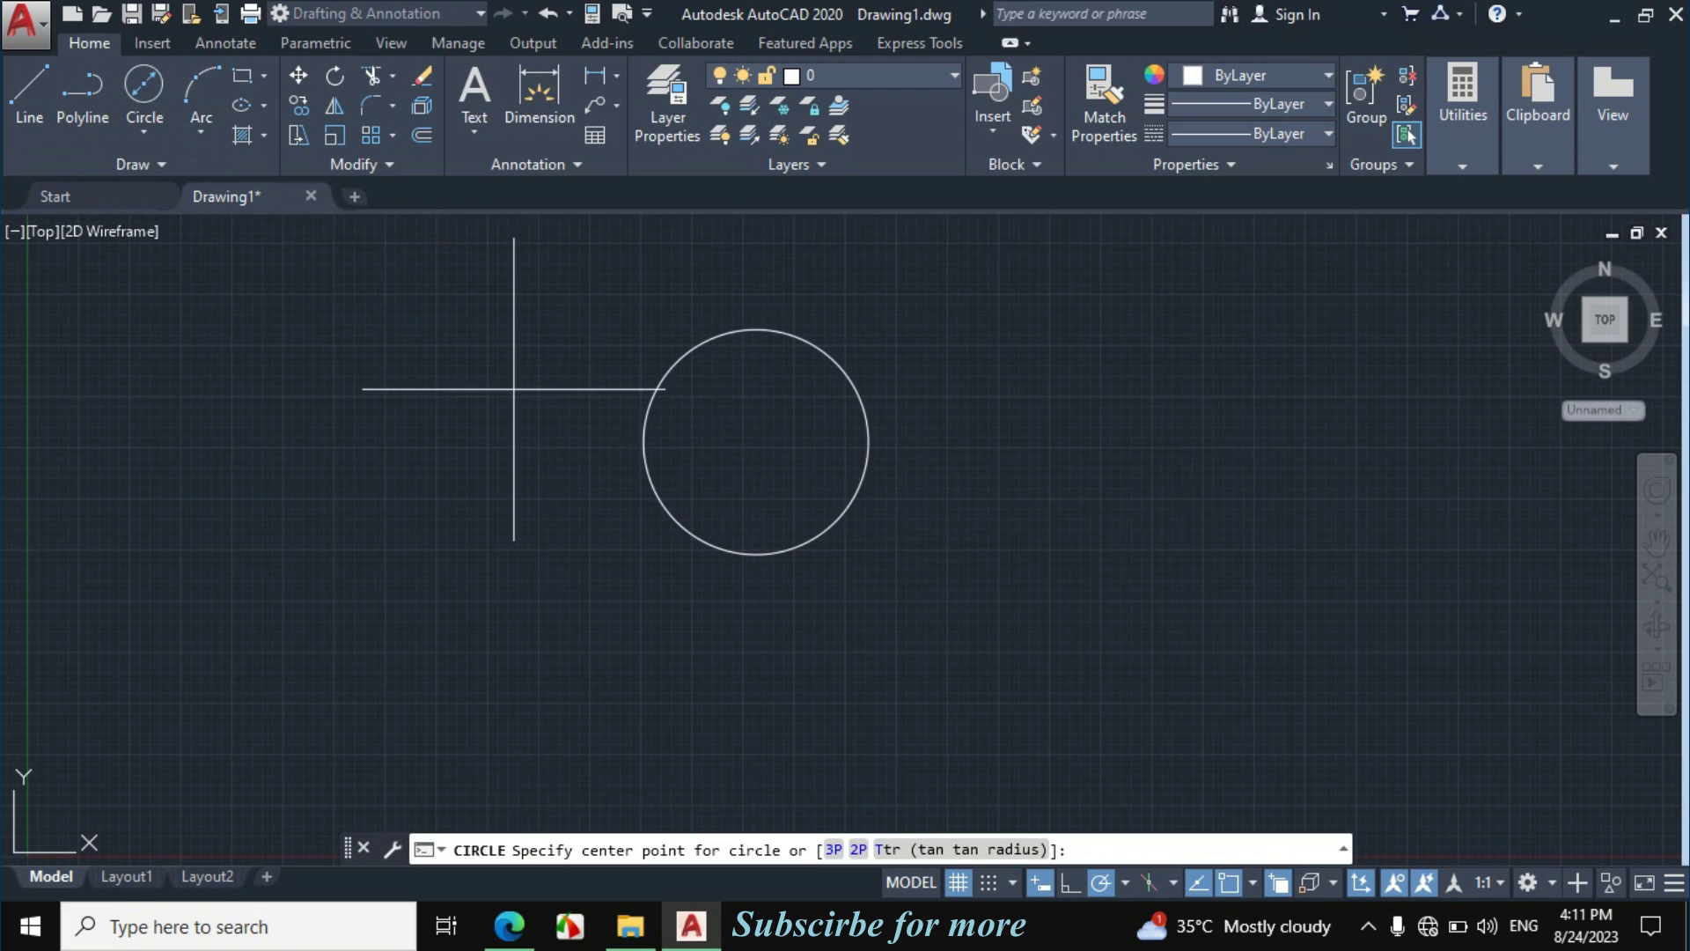
pyautogui.click(756, 441)
pyautogui.write('38')
pyautogui.press('Return')
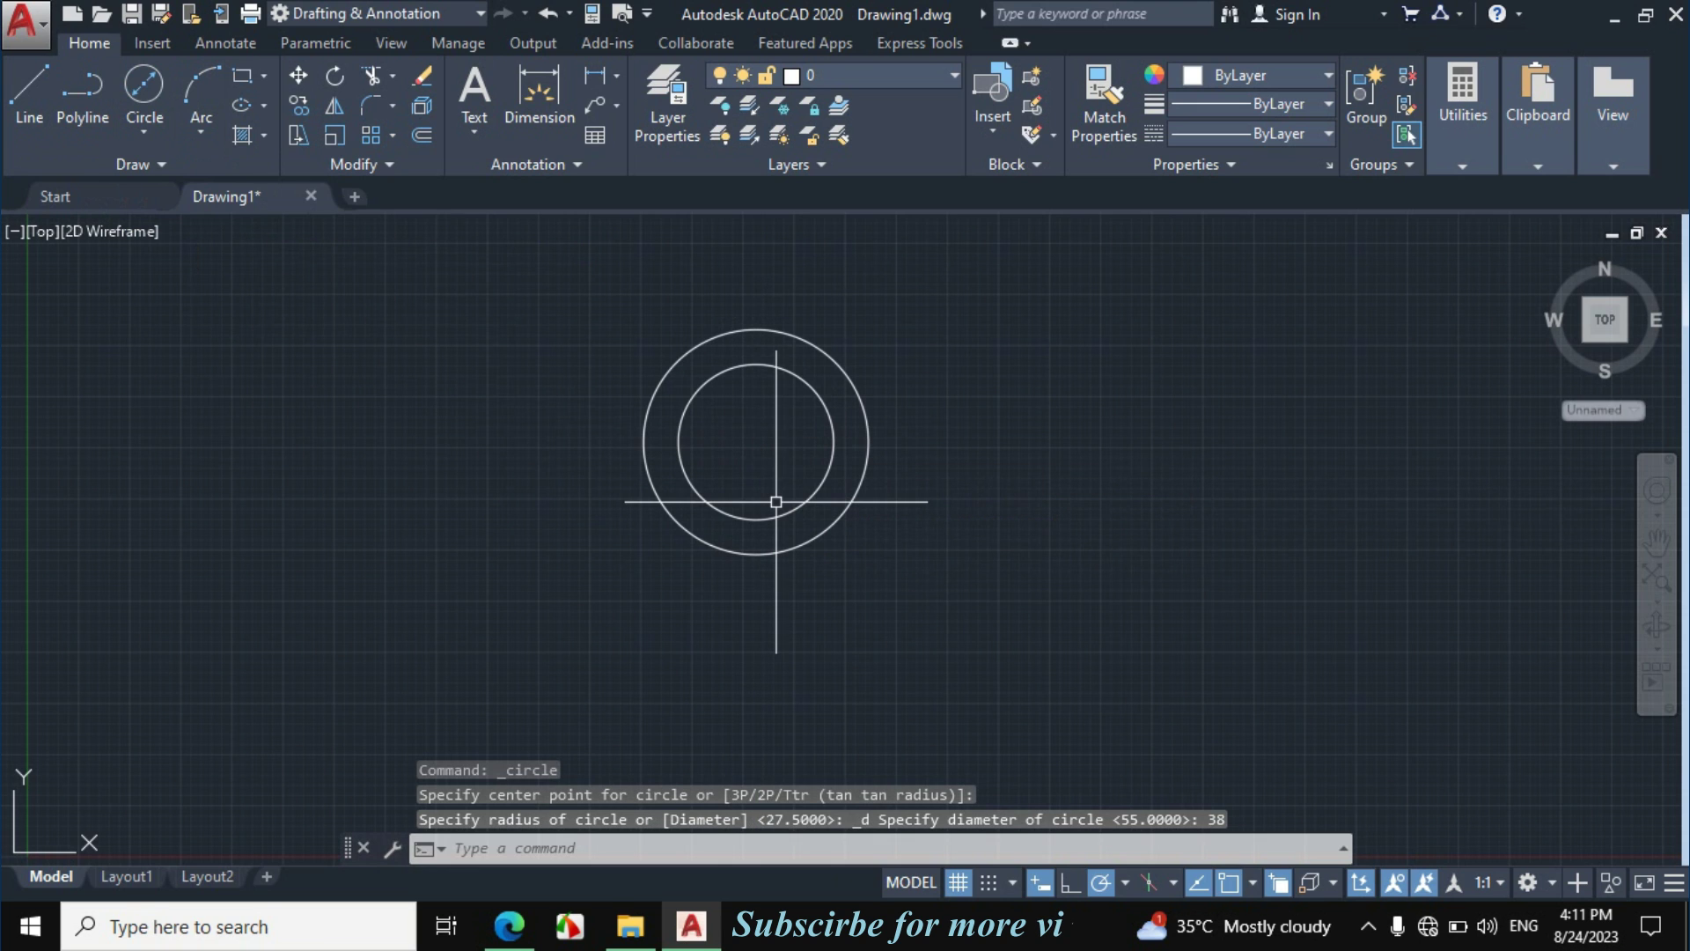
# Step: Add a concentric radius 10 circle, then underline the 4 holes φ12 note in the PDF
pyautogui.click(161, 131)
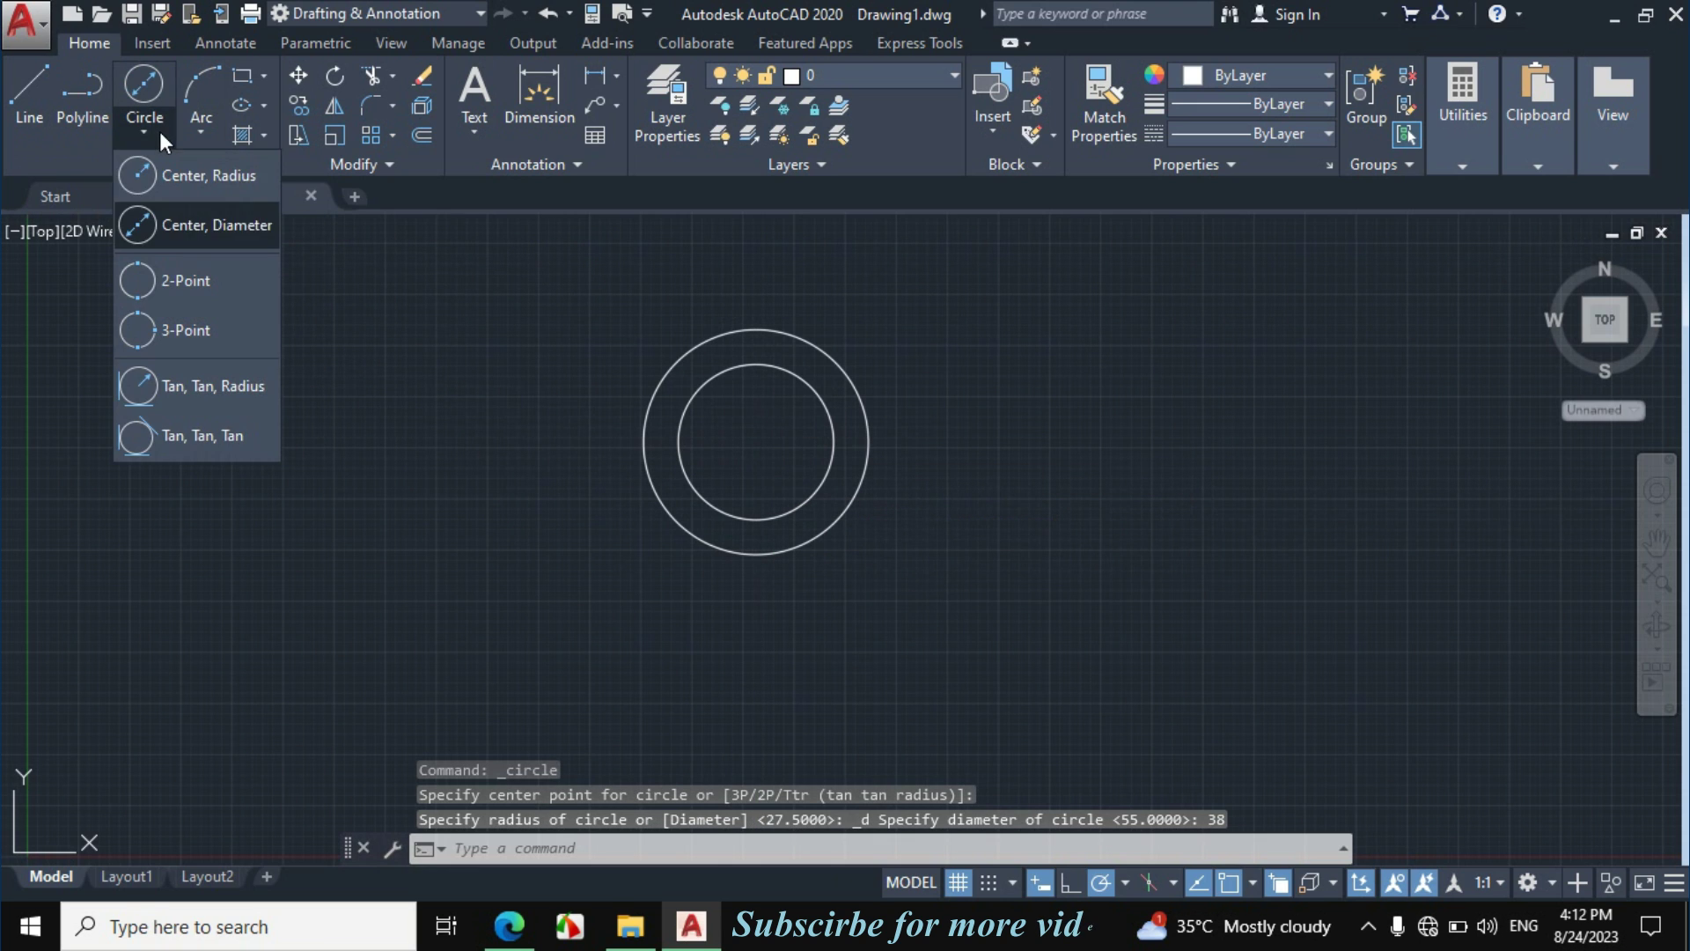
pyautogui.click(189, 169)
pyautogui.click(756, 441)
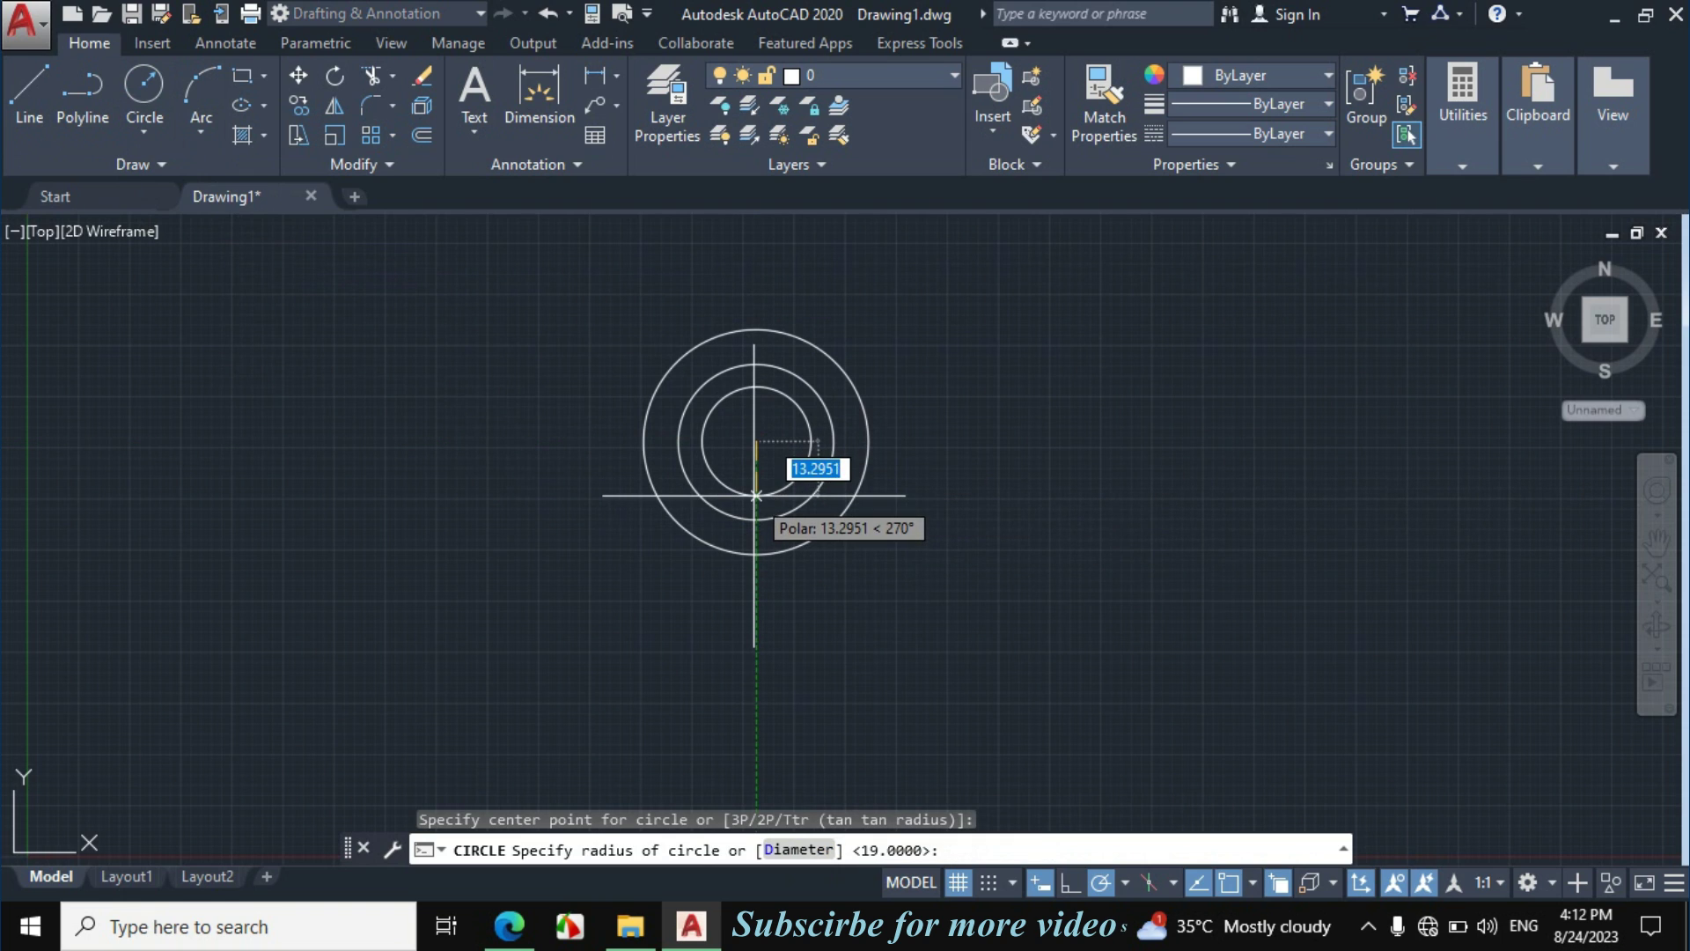
pyautogui.write('10')
pyautogui.press('Return')
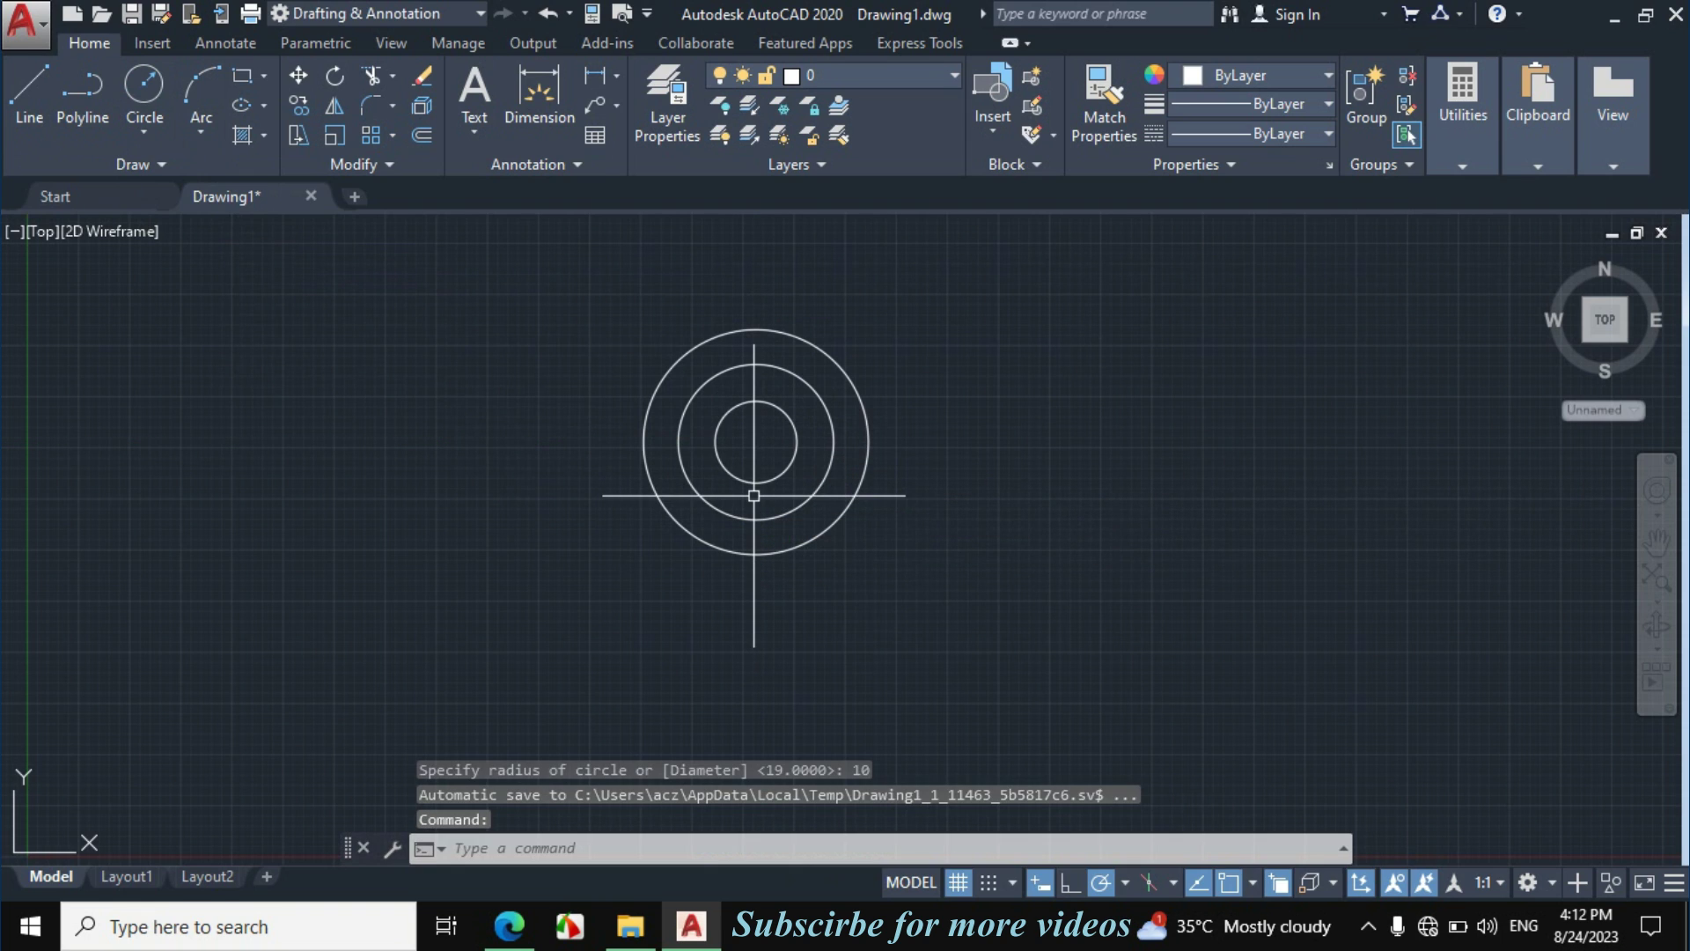
pyautogui.click(509, 924)
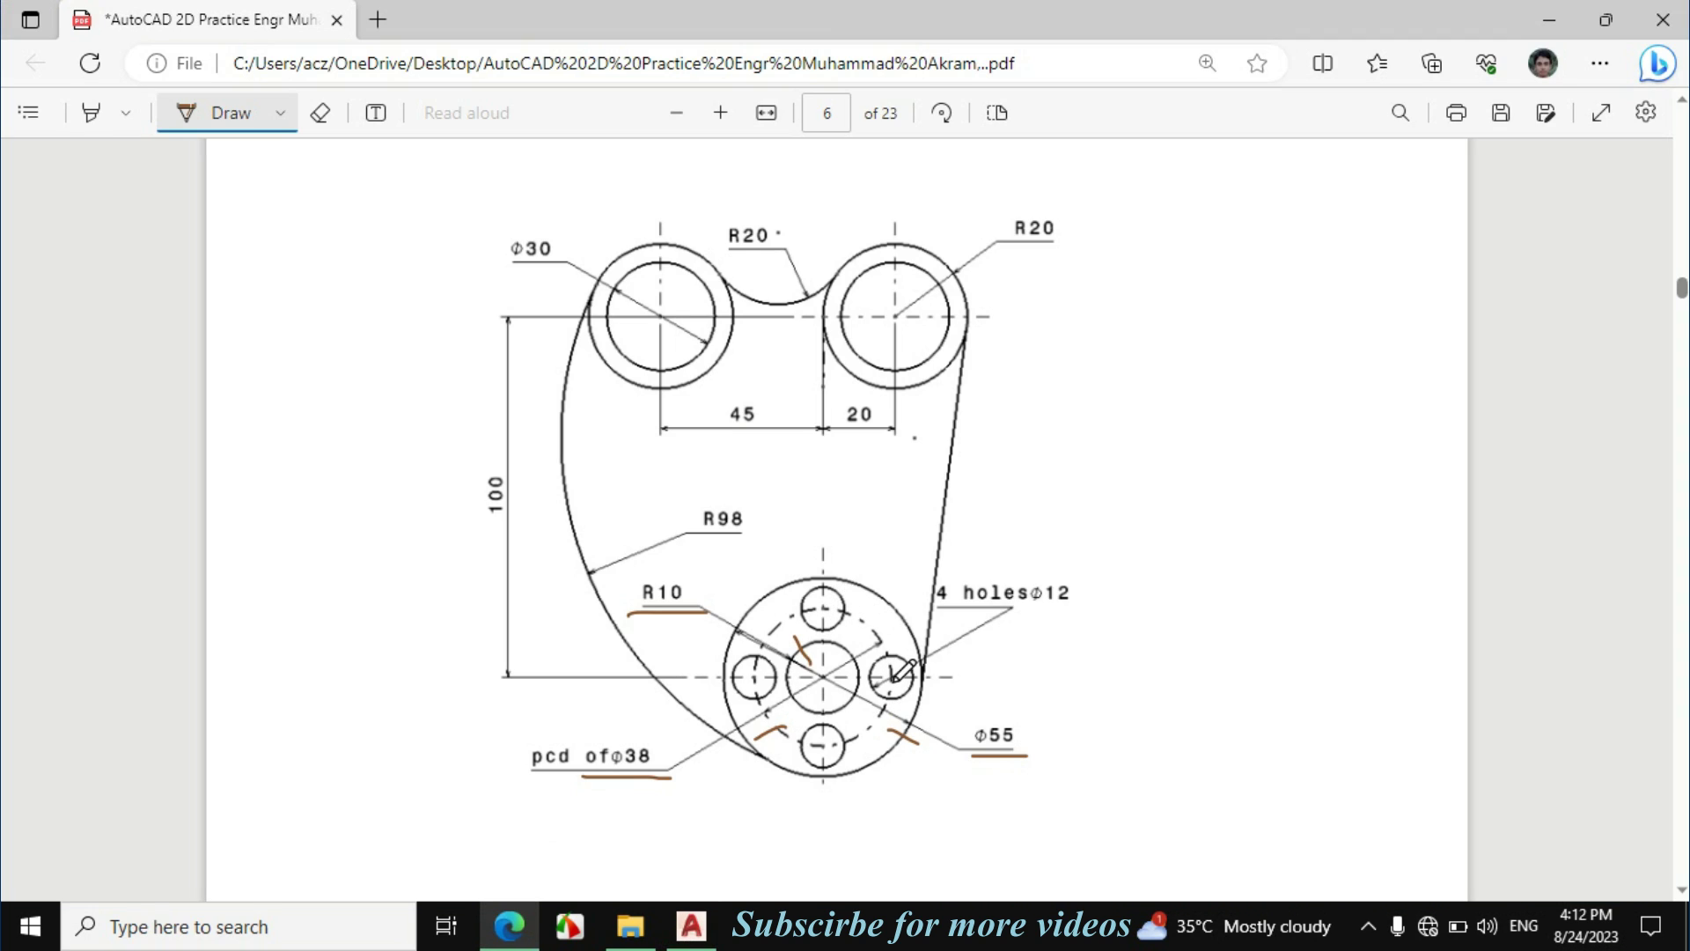
pyautogui.moveTo(1026, 606); pyautogui.dragTo(1086, 602)
# Step: Draw a diameter 12 hole circle centred on the top quadrant of the Ø38 circle
pyautogui.click(692, 924)
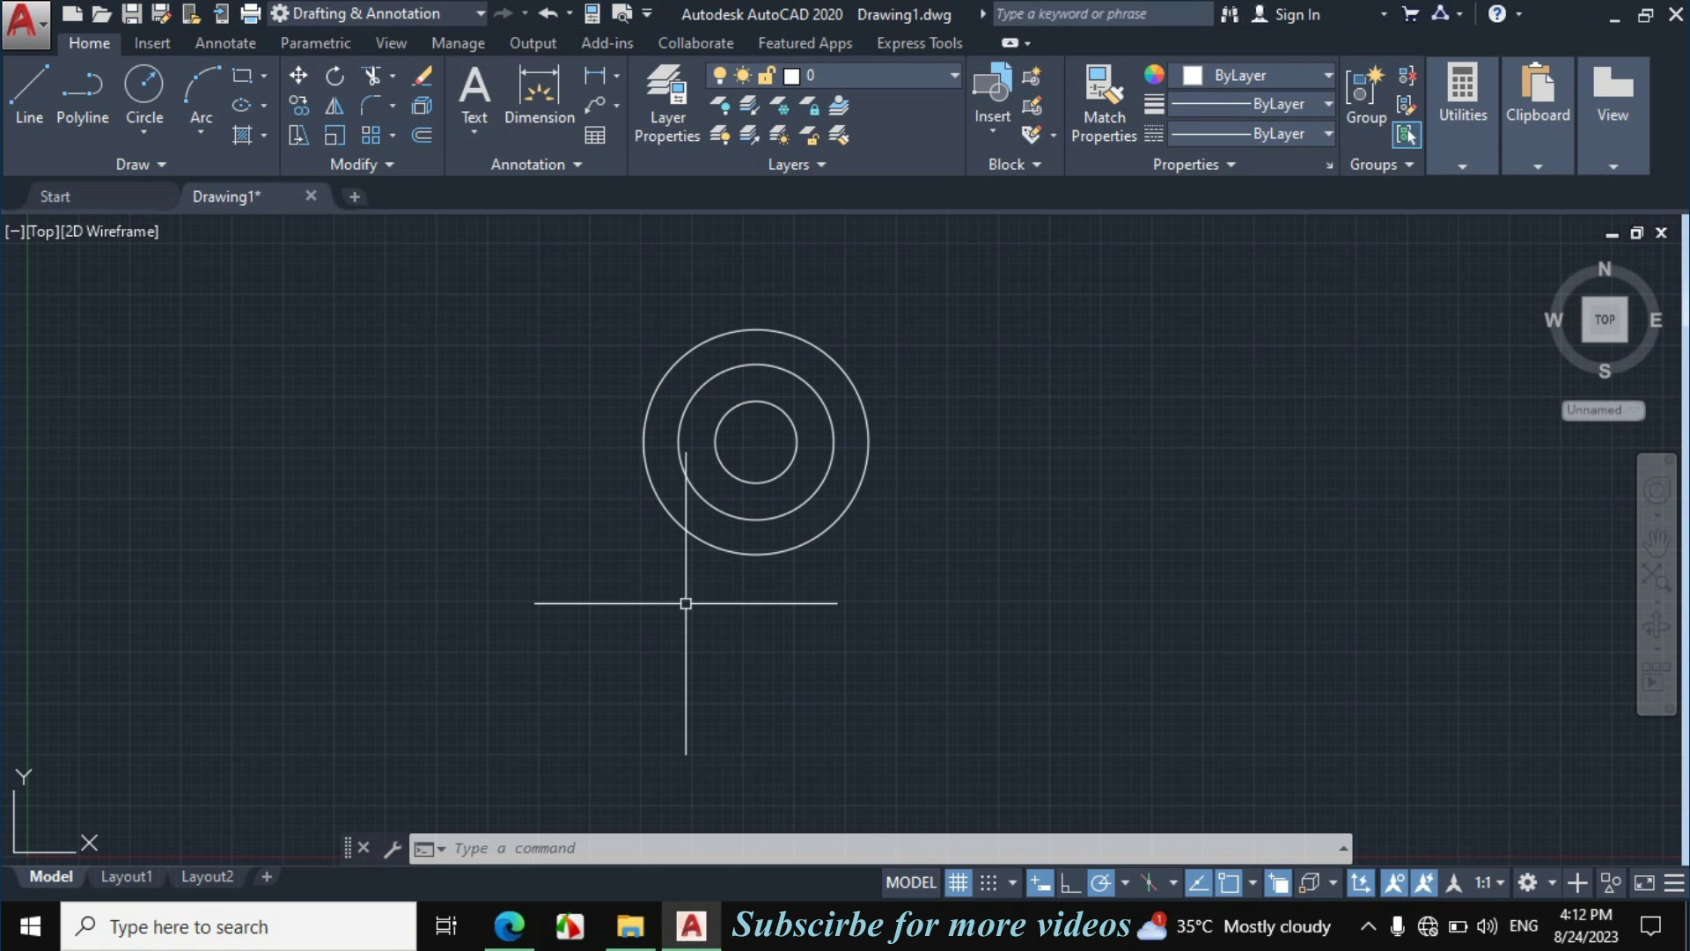
pyautogui.click(145, 132)
pyautogui.click(191, 216)
pyautogui.scroll(4, 713, 318)
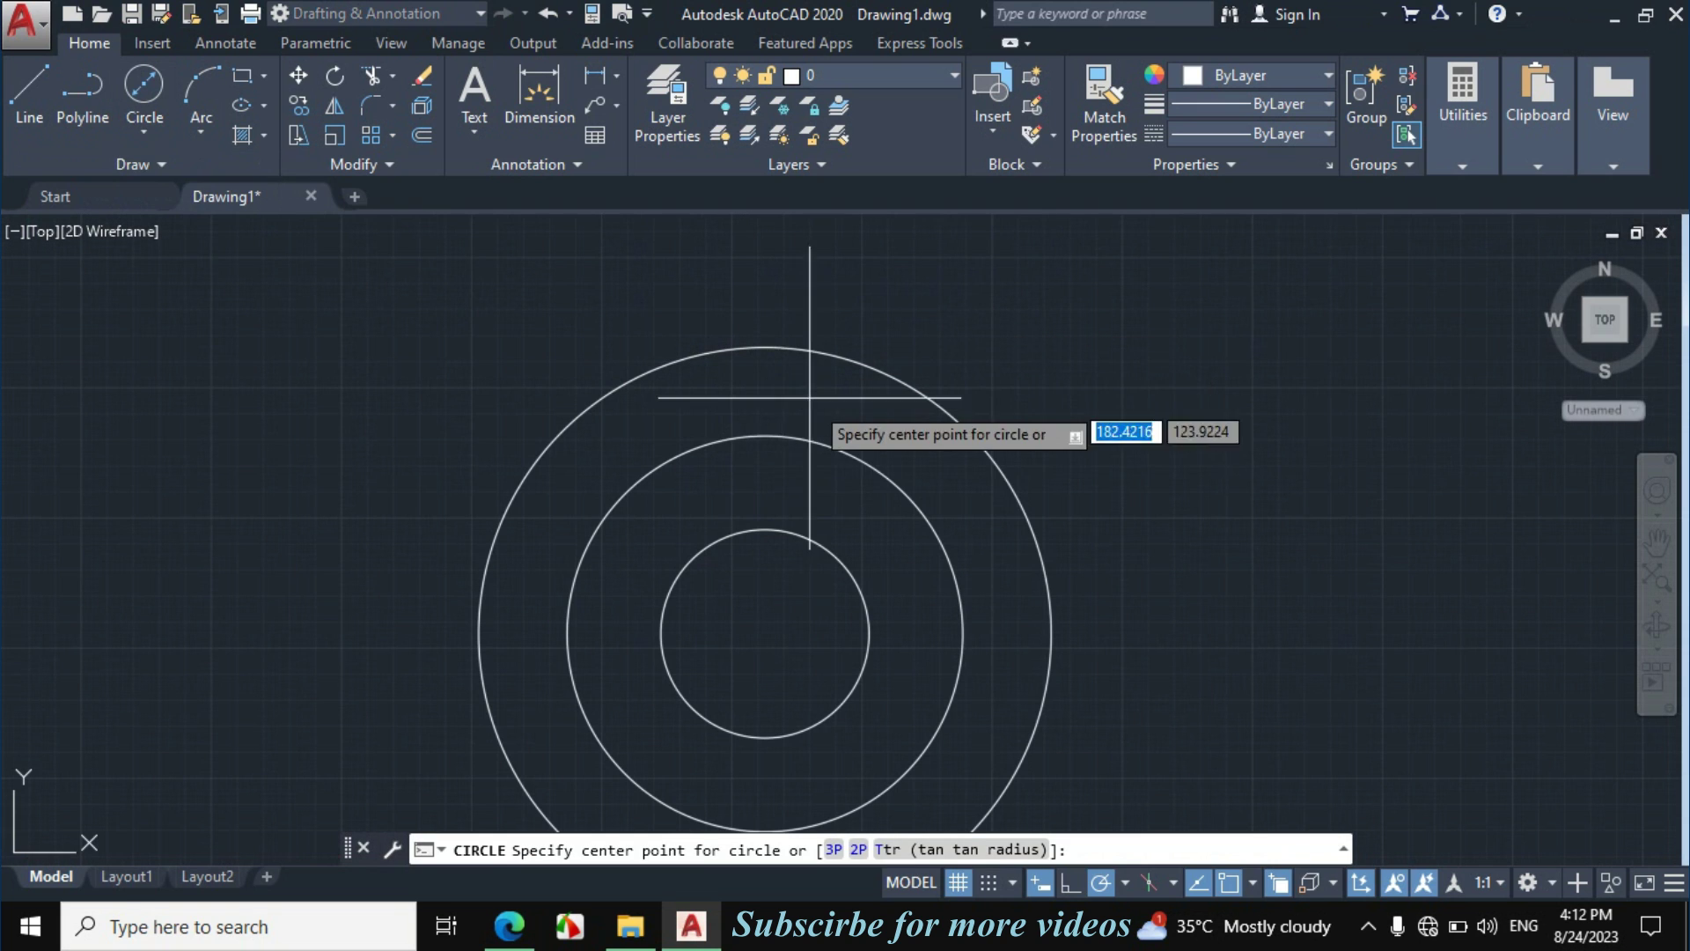
pyautogui.click(764, 435)
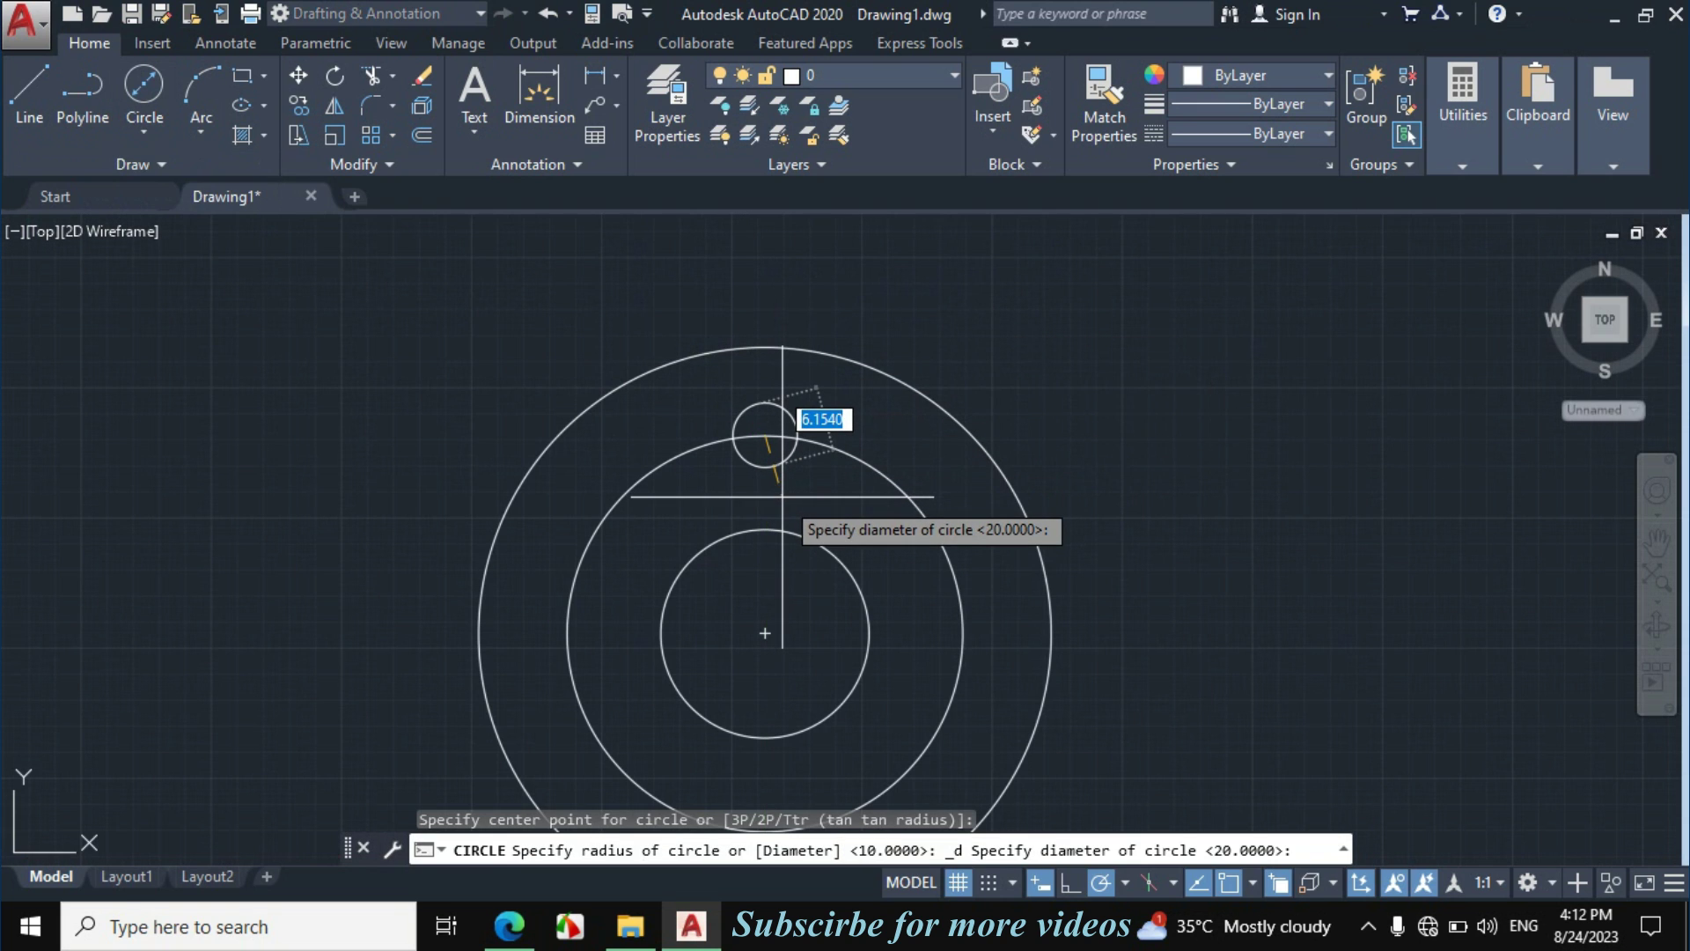
pyautogui.write('1')
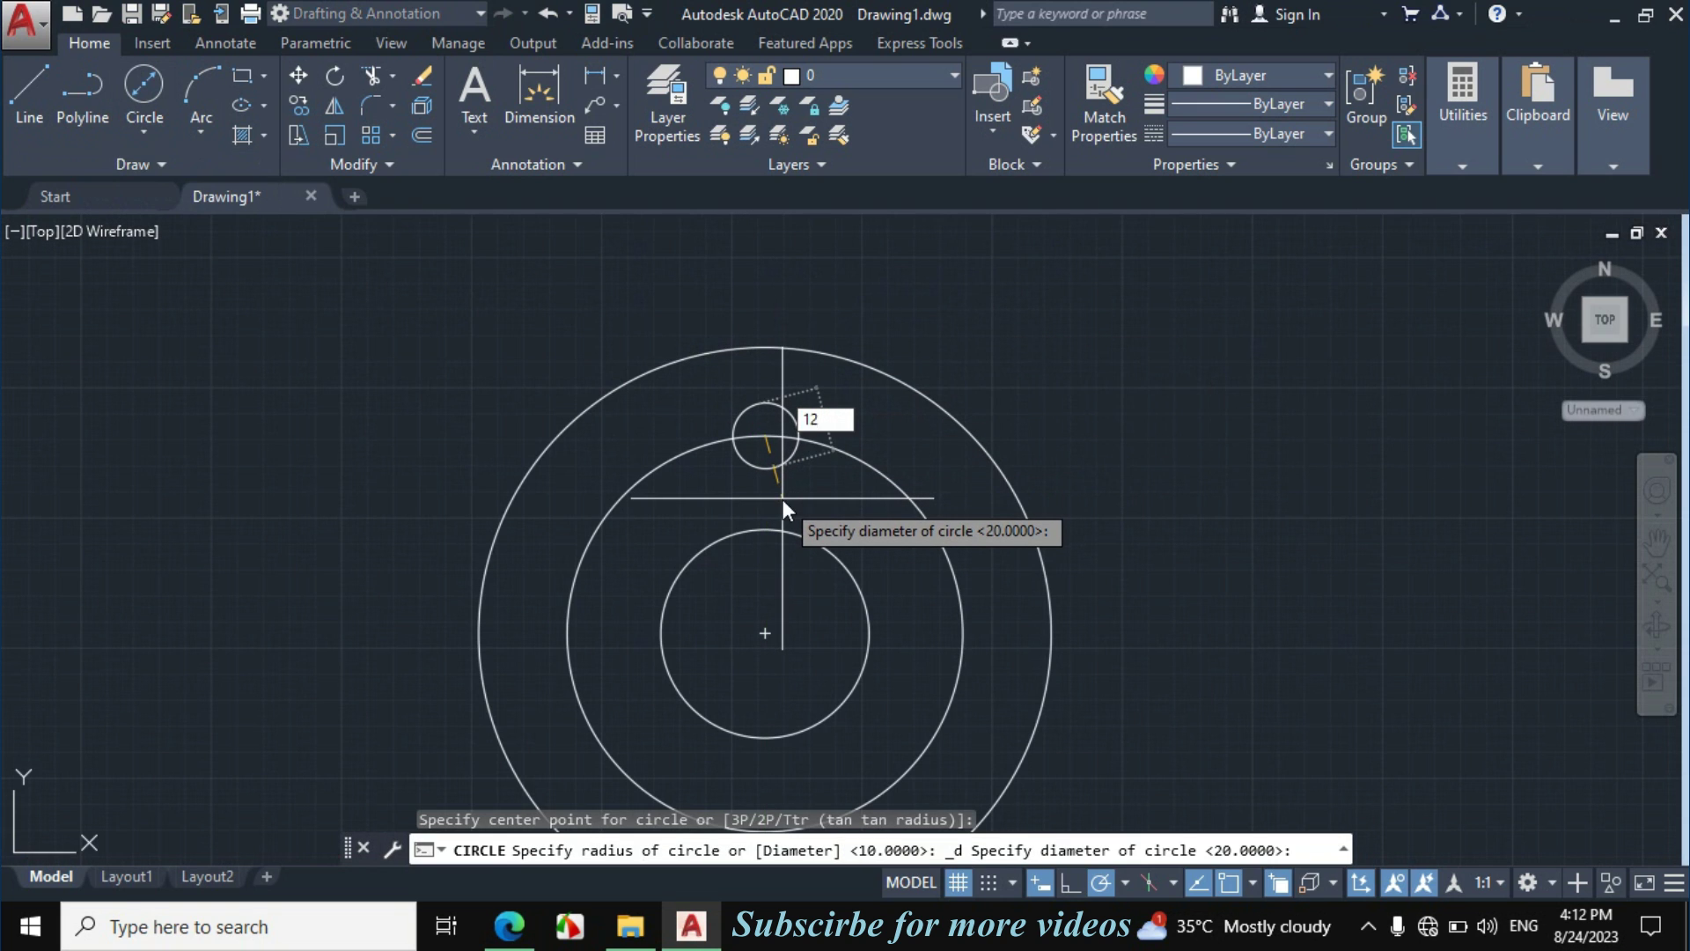
pyautogui.write('2')
pyautogui.press('Return')
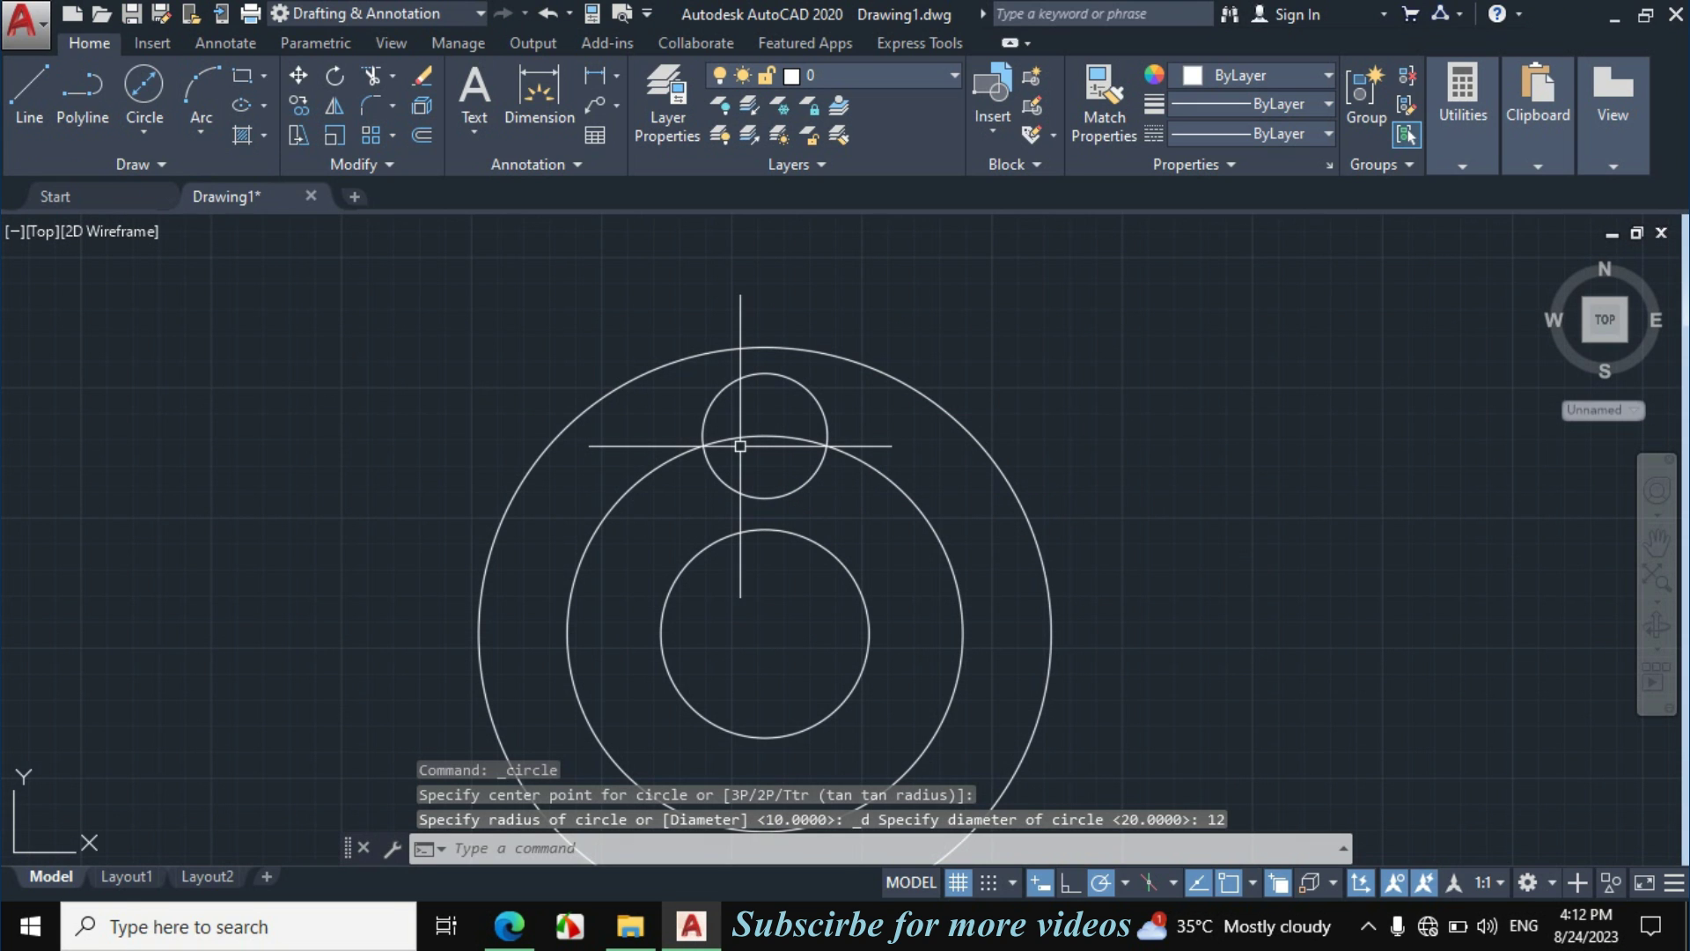
# Step: Start the array command with AR
pyautogui.scroll(-2, 739, 445)
pyautogui.write('a')
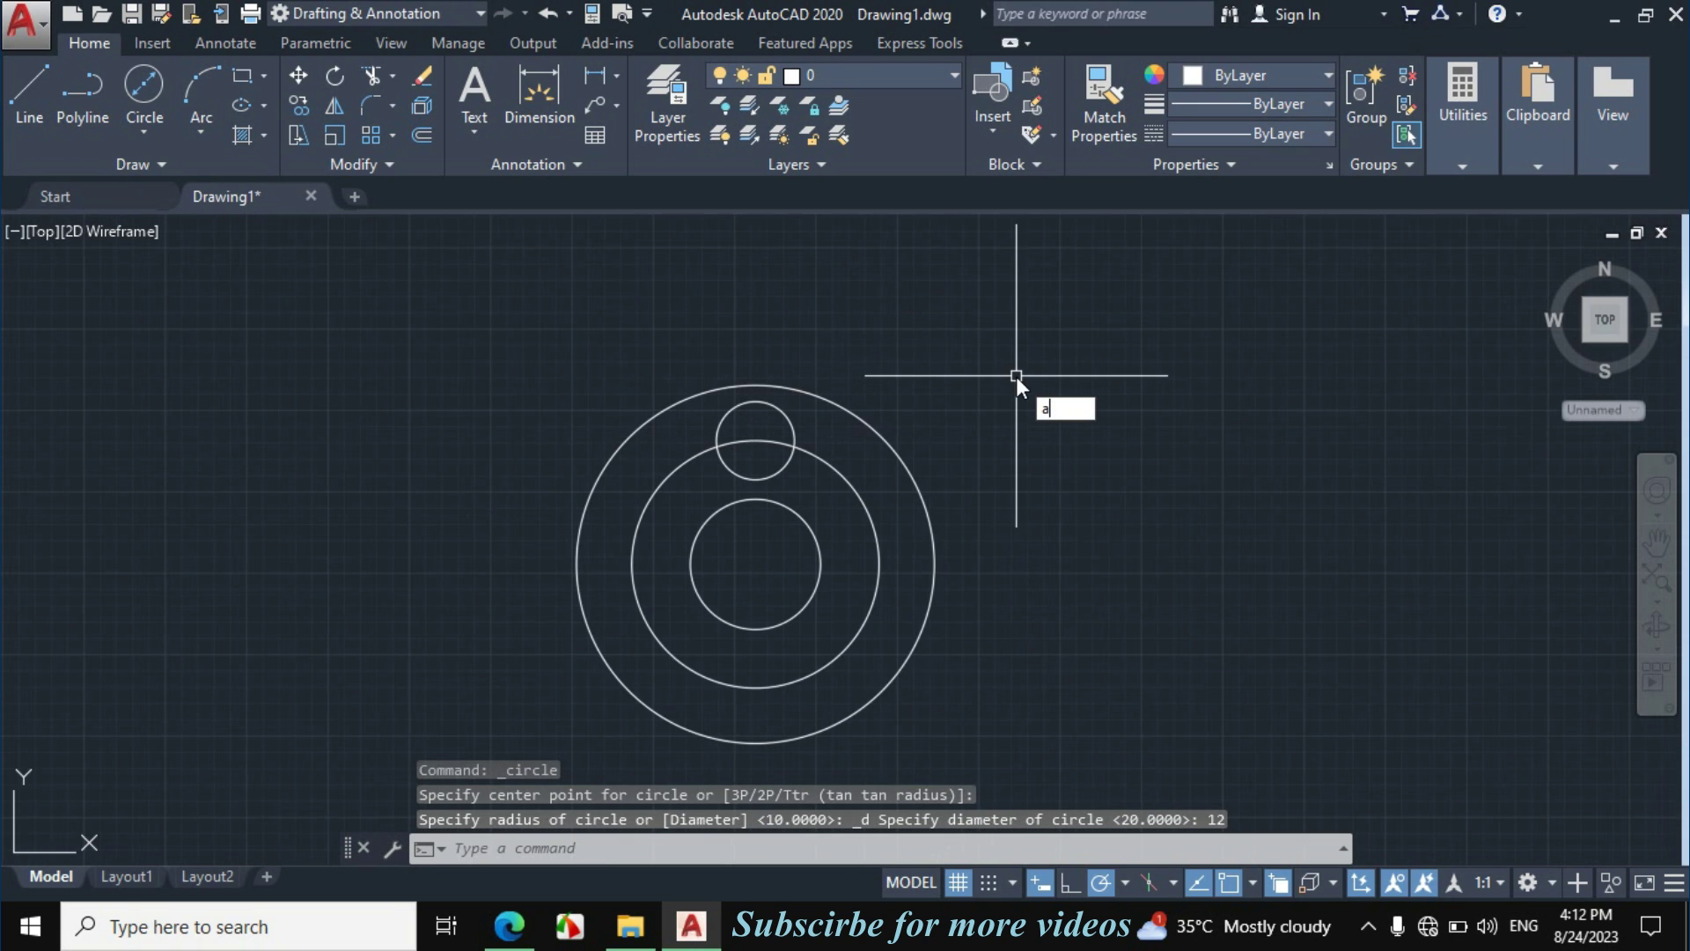
pyautogui.write('r')
pyautogui.press('Return')
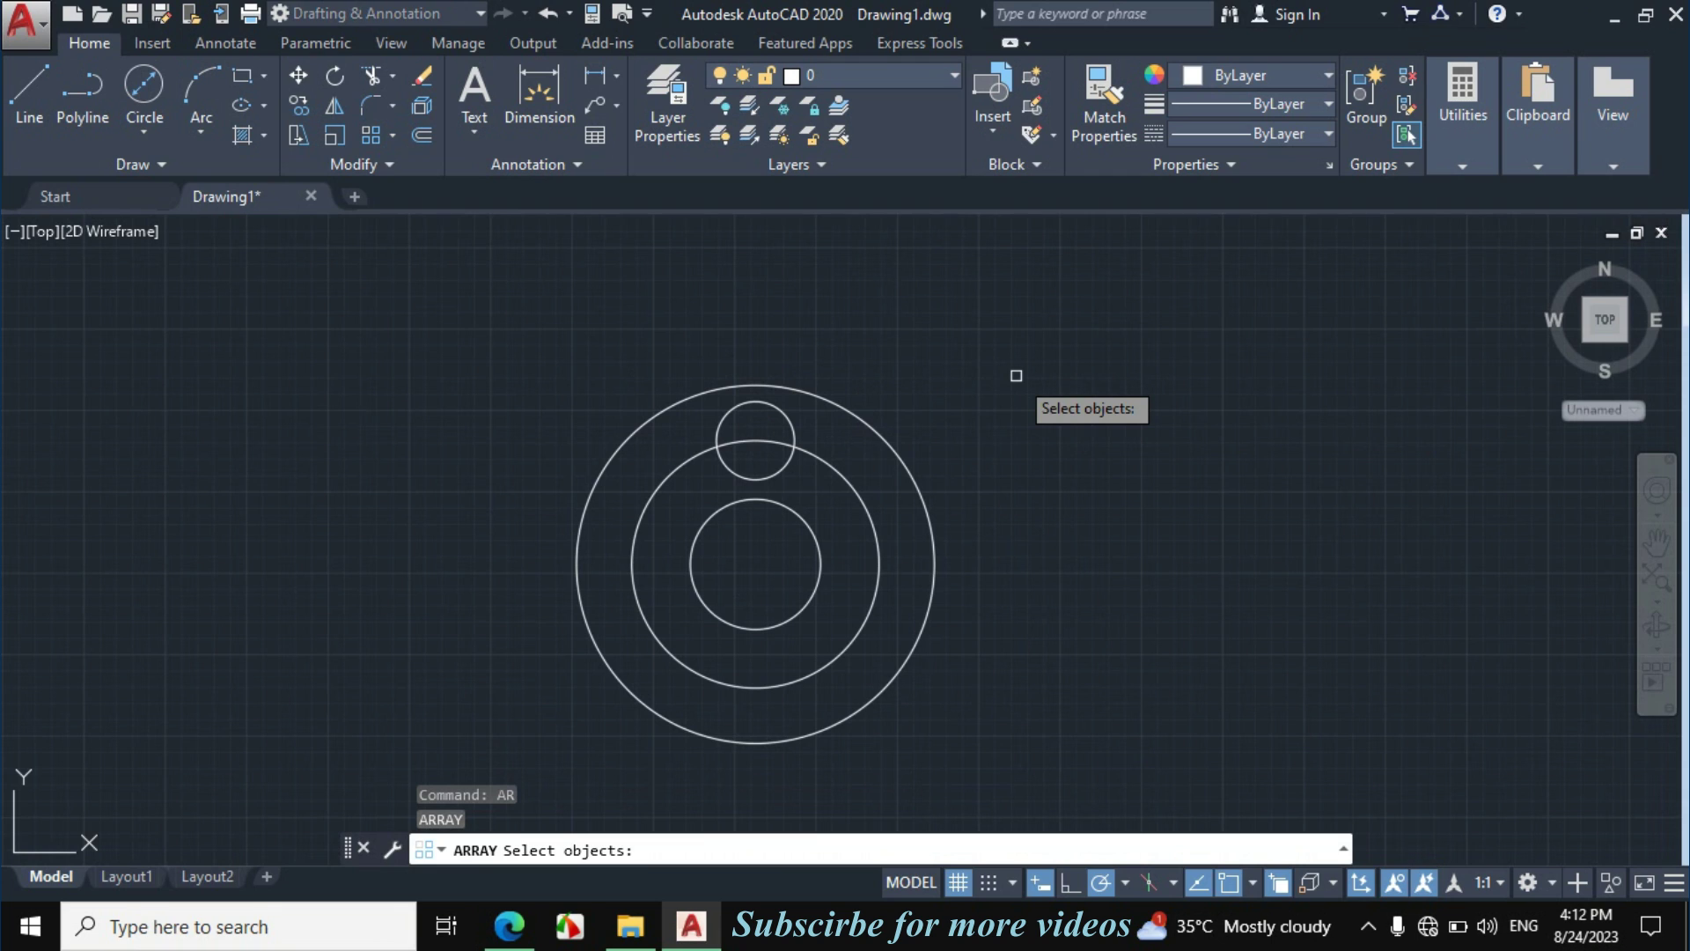
# Step: Polar-array the Ø12 hole into 4 items around the boss centre
pyautogui.click(795, 430)
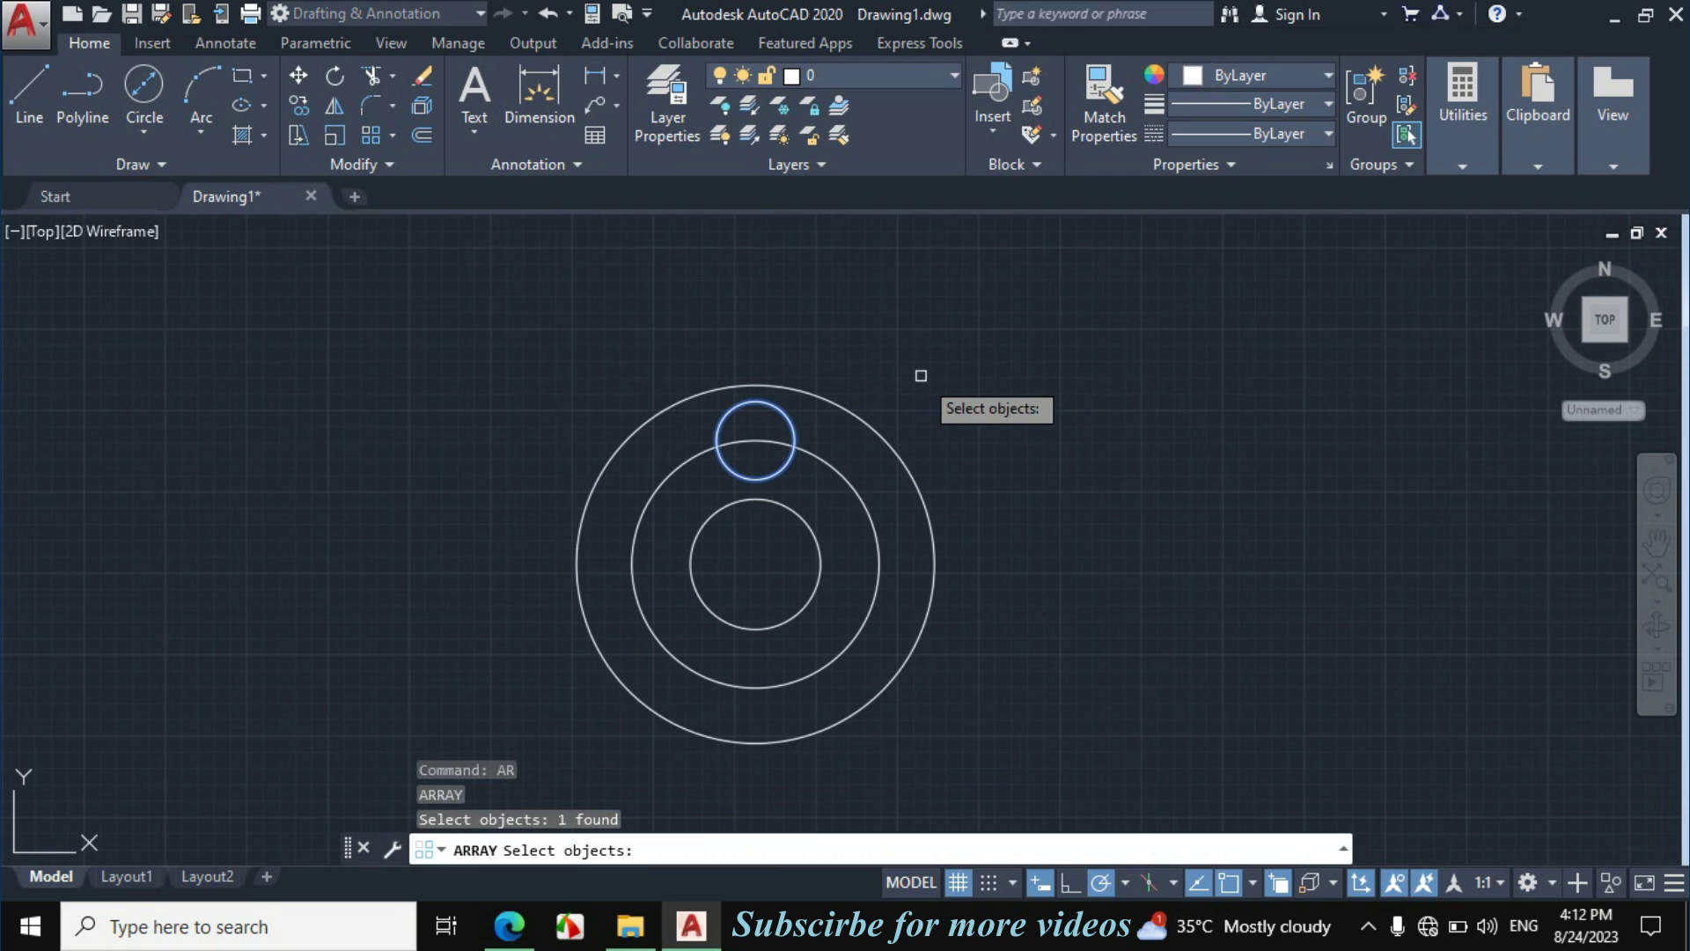
pyautogui.press('Return')
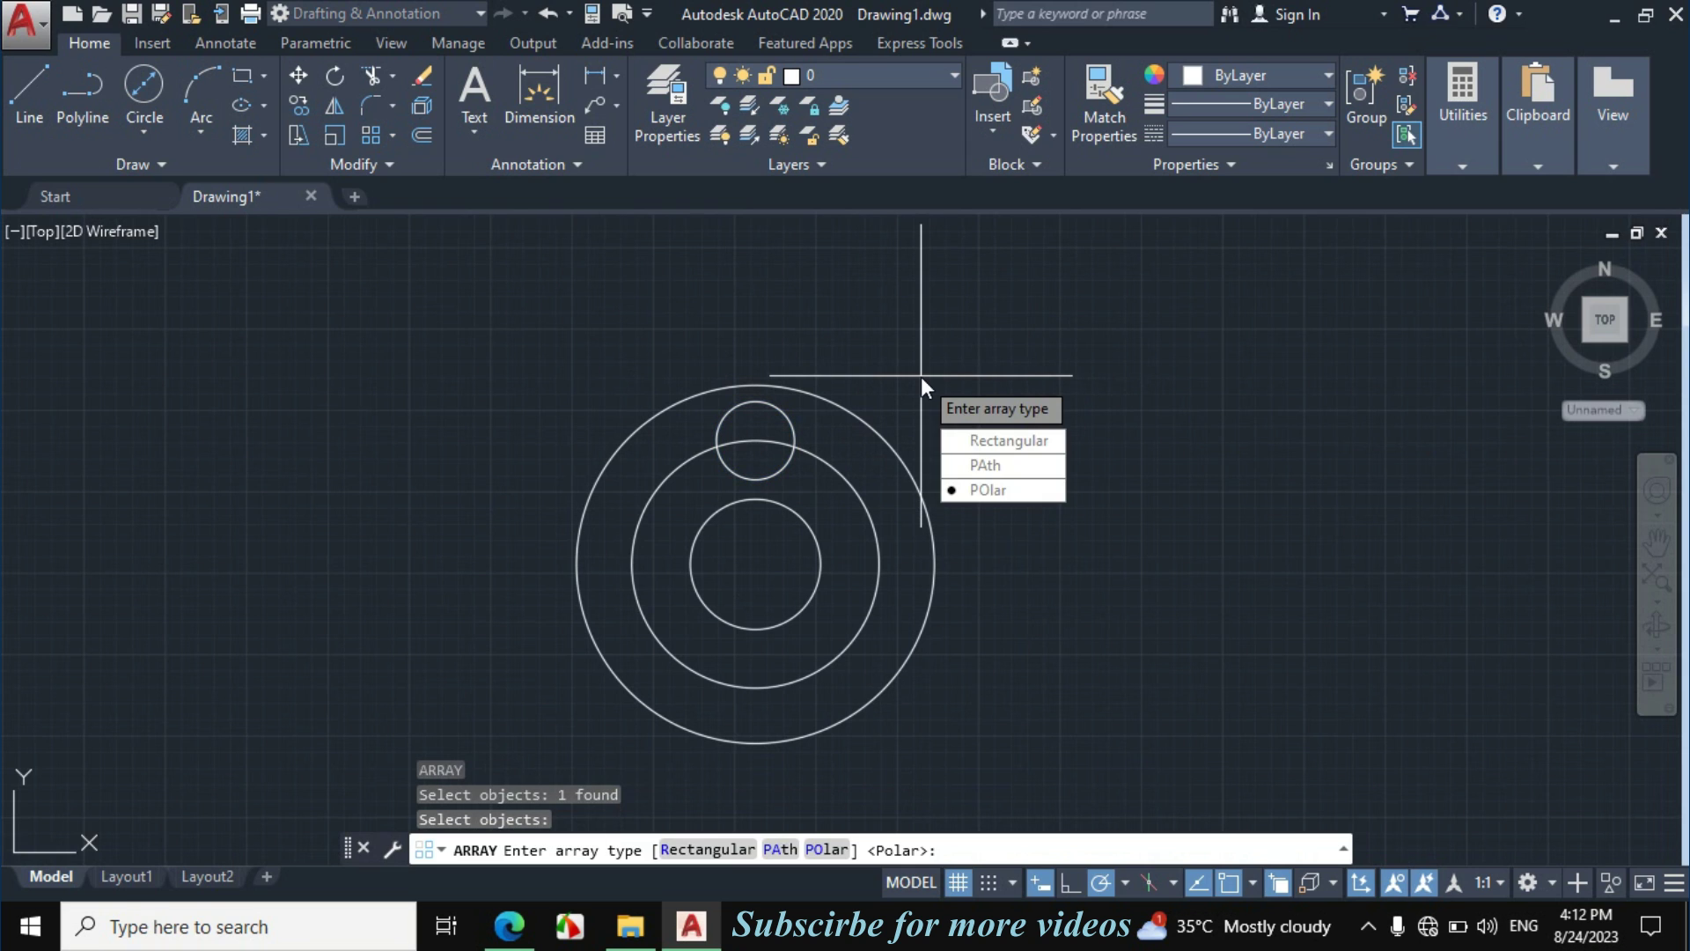
pyautogui.click(1031, 487)
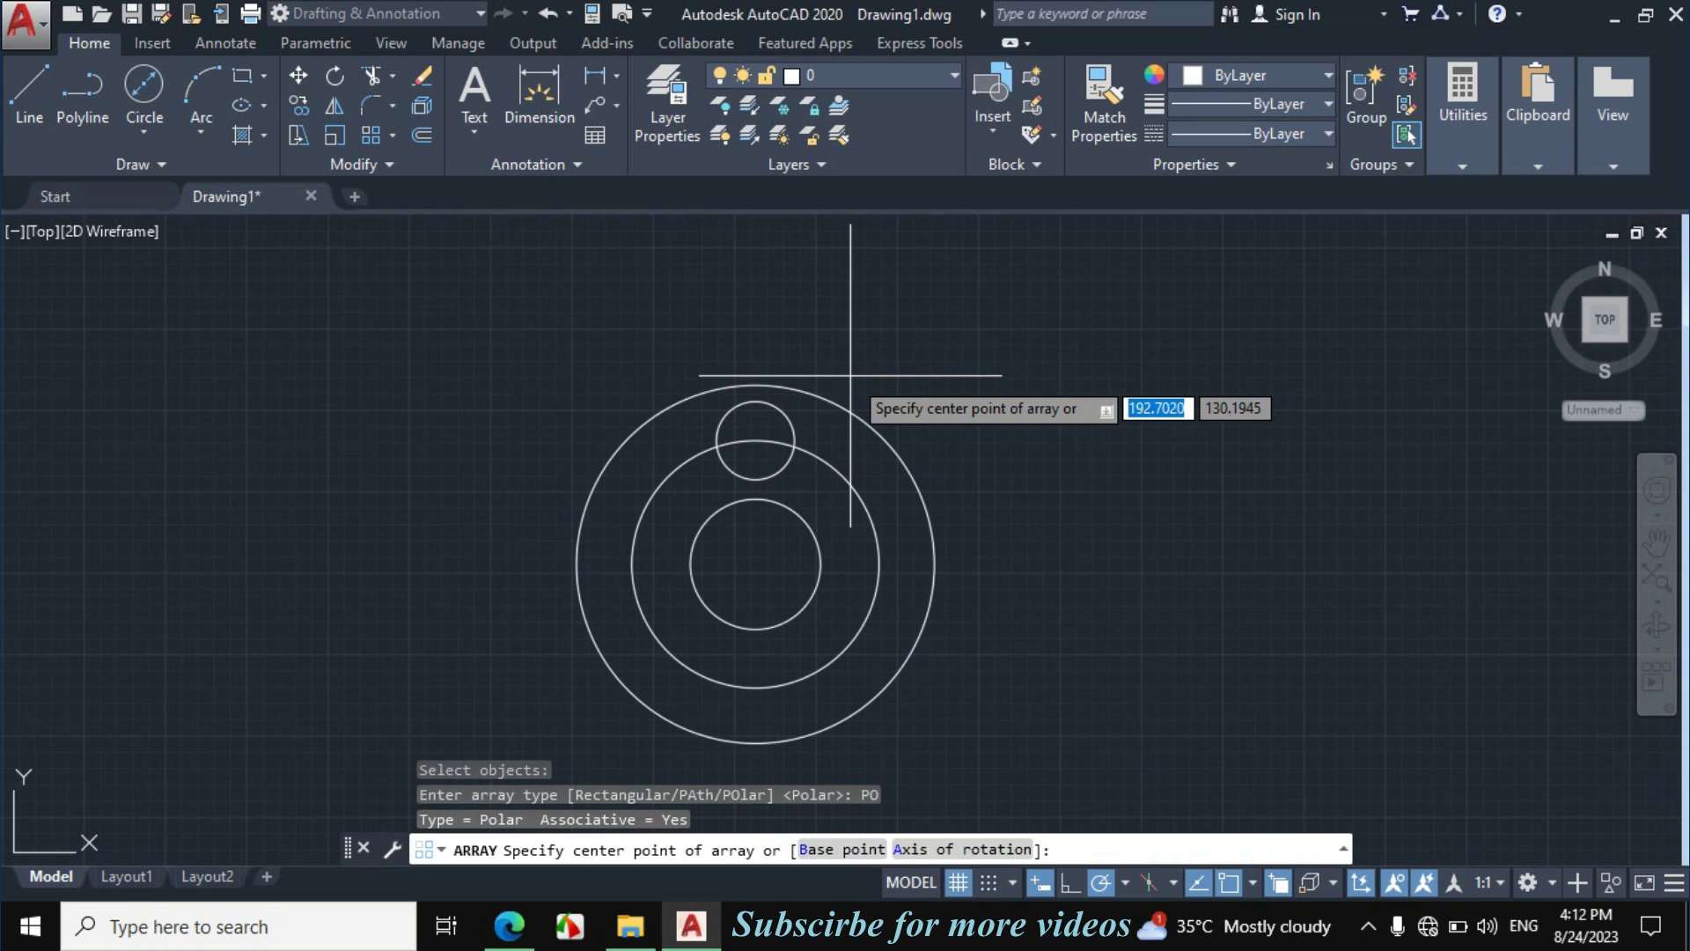
pyautogui.click(755, 563)
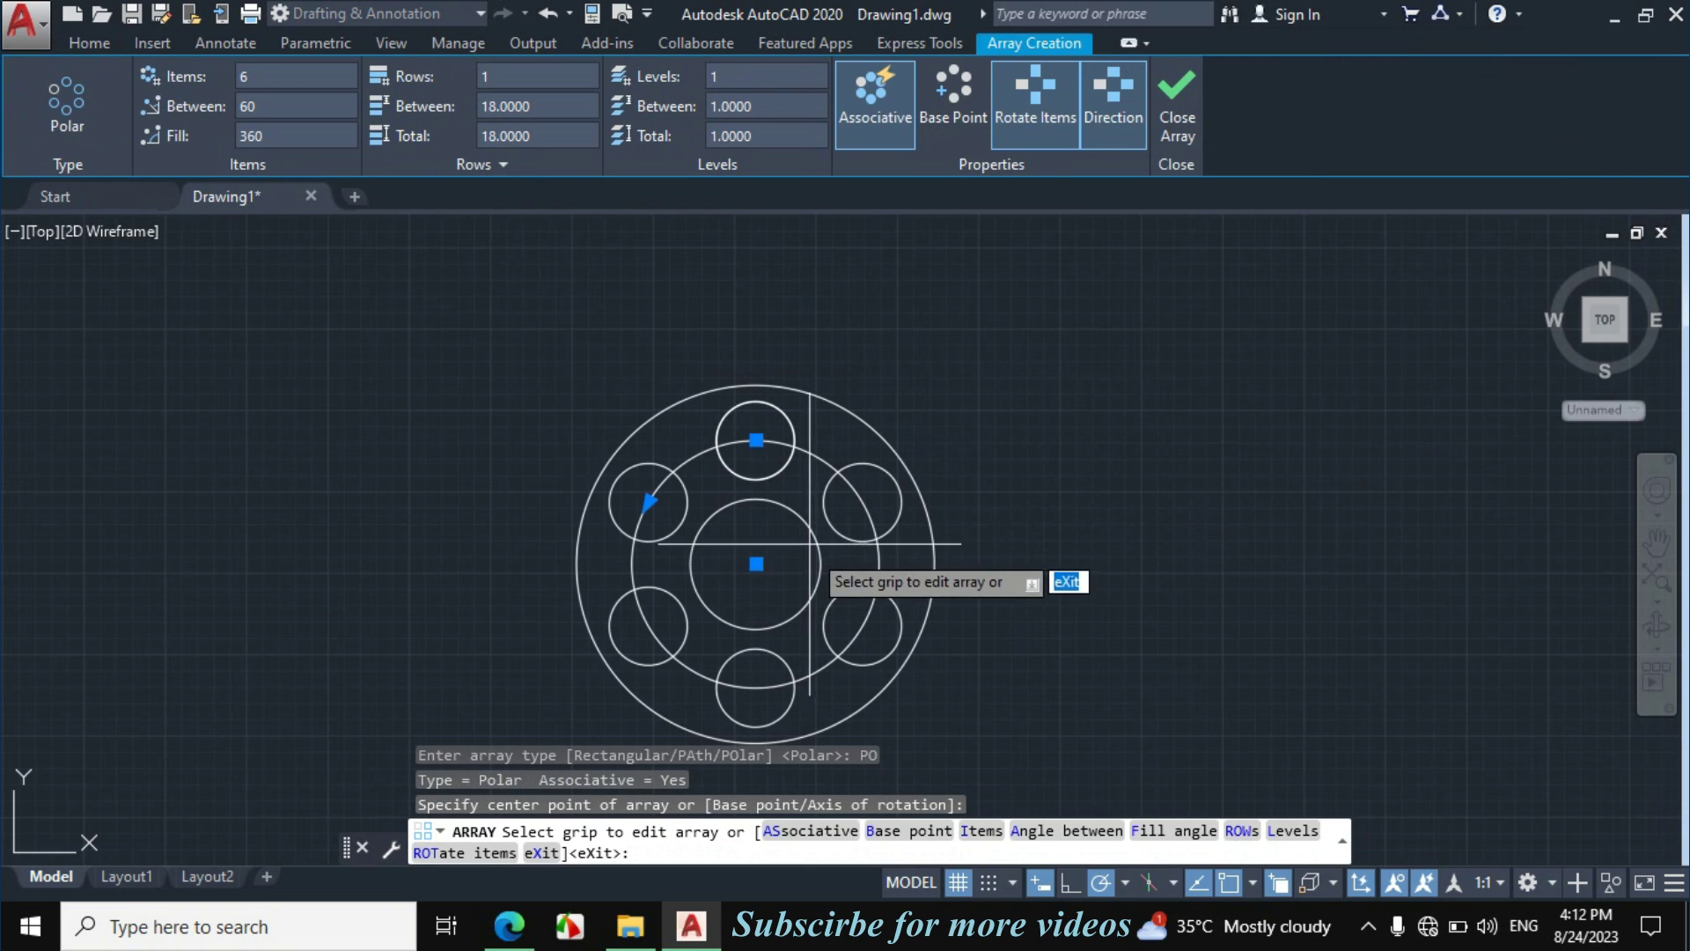
pyautogui.click(308, 75)
pyautogui.write('4')
pyautogui.press('Return')
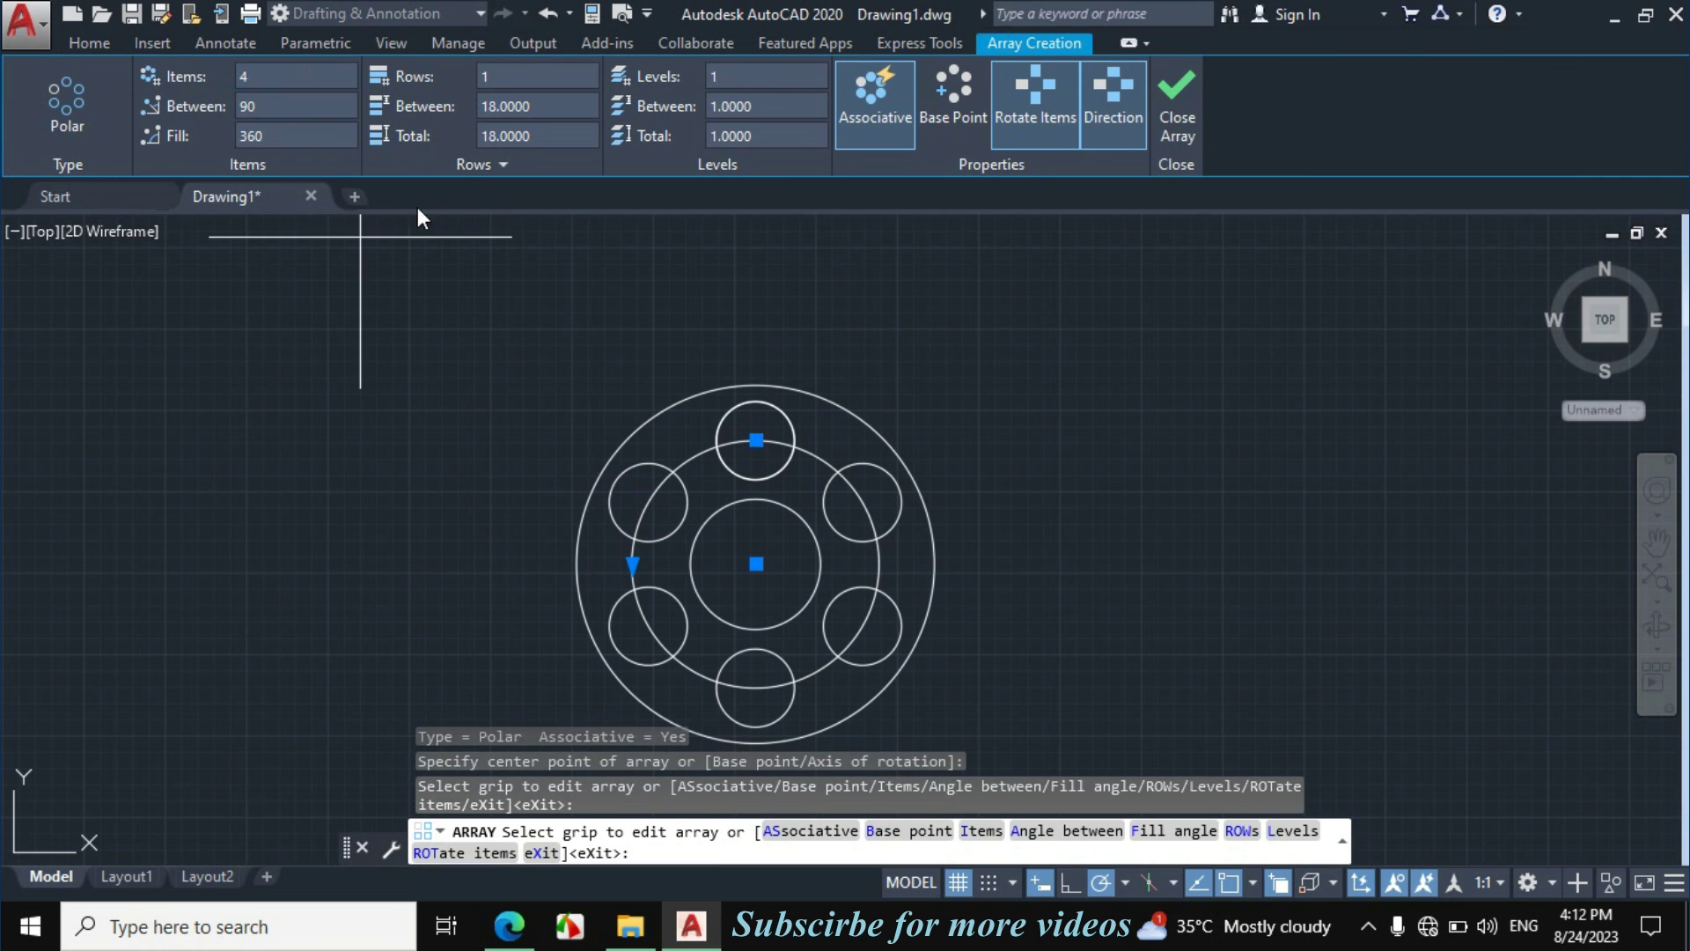
pyautogui.press('Escape')
# Step: Check the reference PDF, then return to AutoCAD and open the linetype list
pyautogui.scroll(-3, 467, 287)
pyautogui.scroll(4, 572, 299)
pyautogui.hotkey('alt', 'Tab')
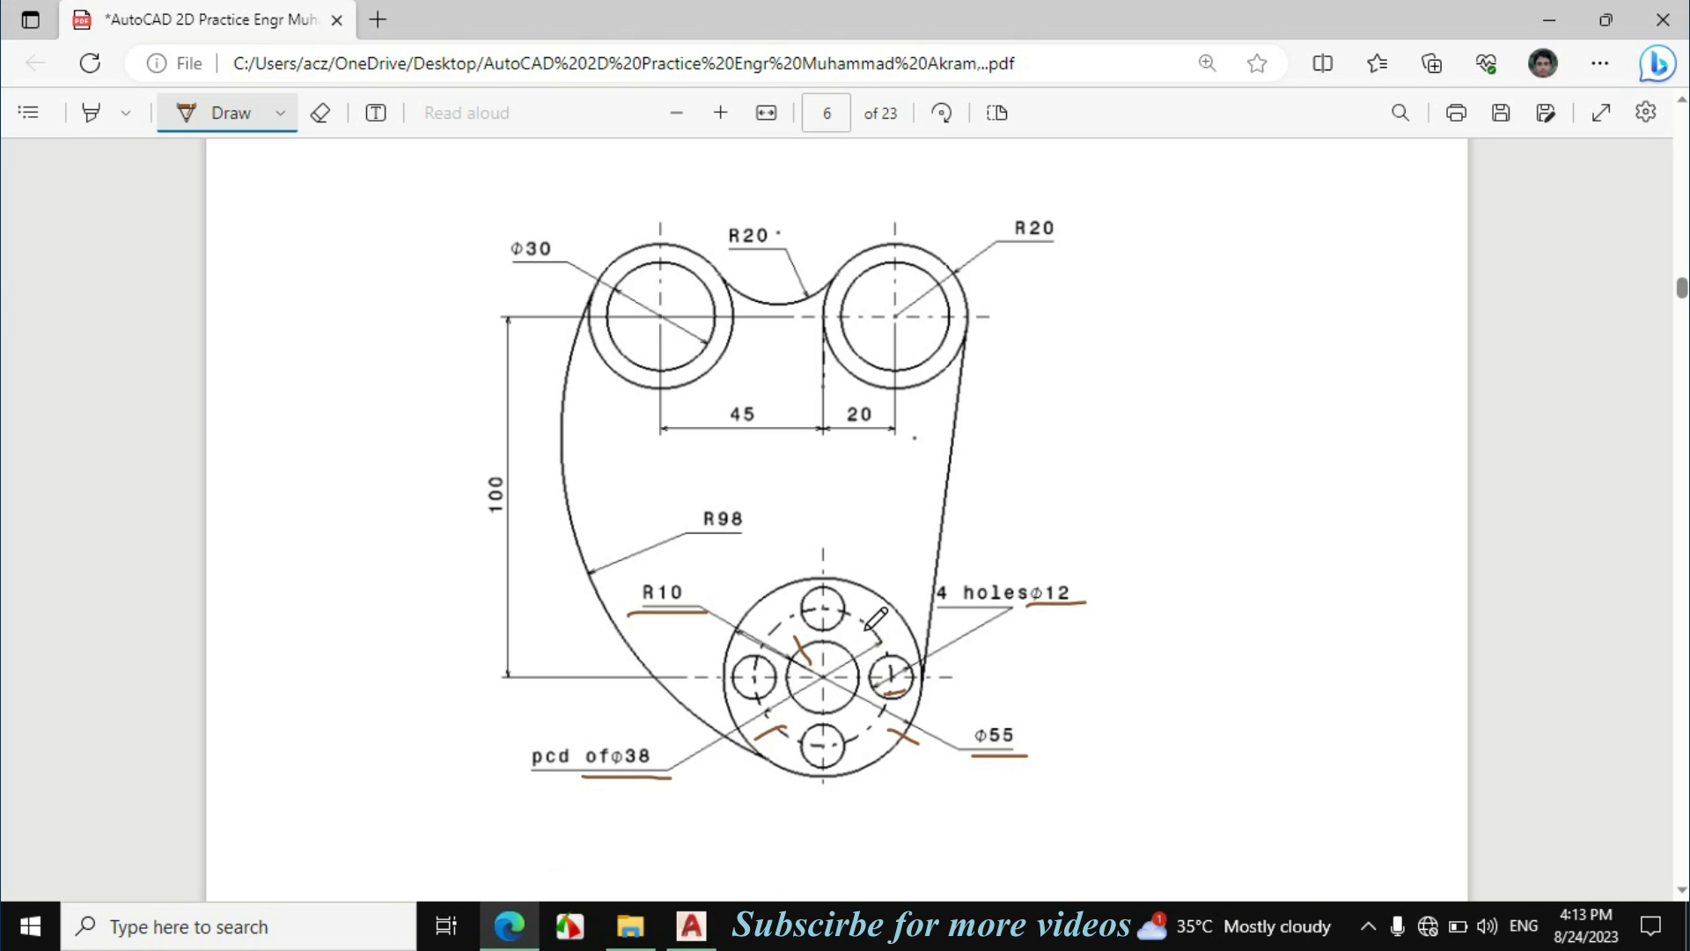
pyautogui.click(691, 925)
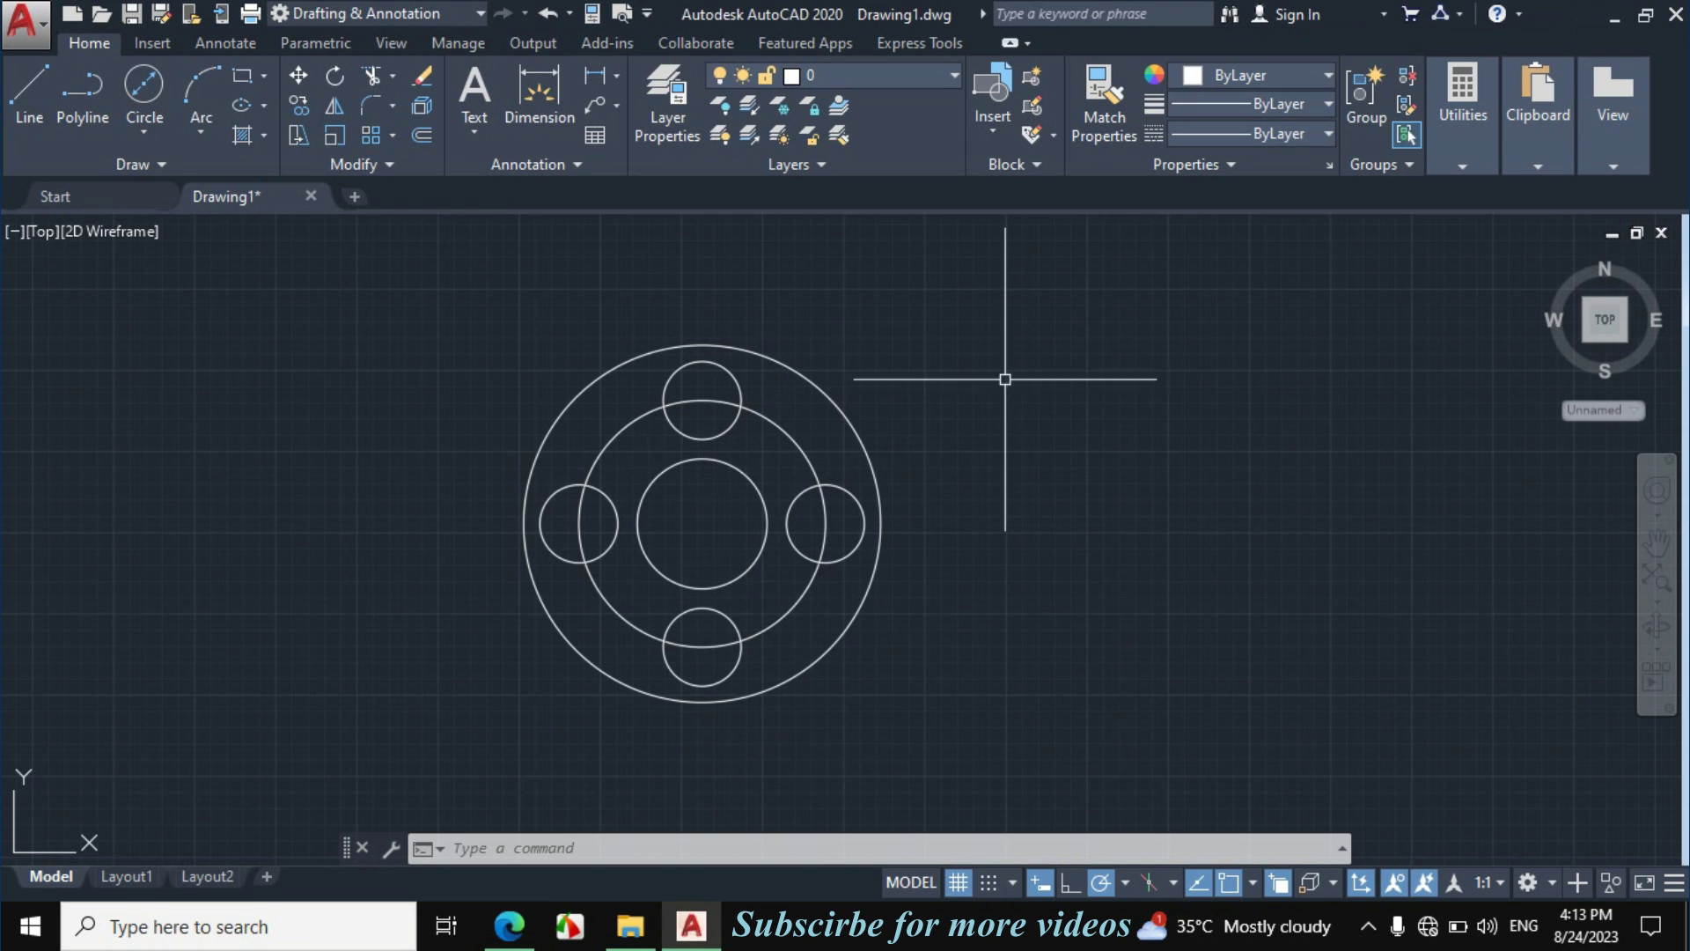
pyautogui.click(1326, 131)
# Step: Load the CENTER2 linetype through the Linetype Manager, then select the Ø38 pitch circle
pyautogui.click(1238, 257)
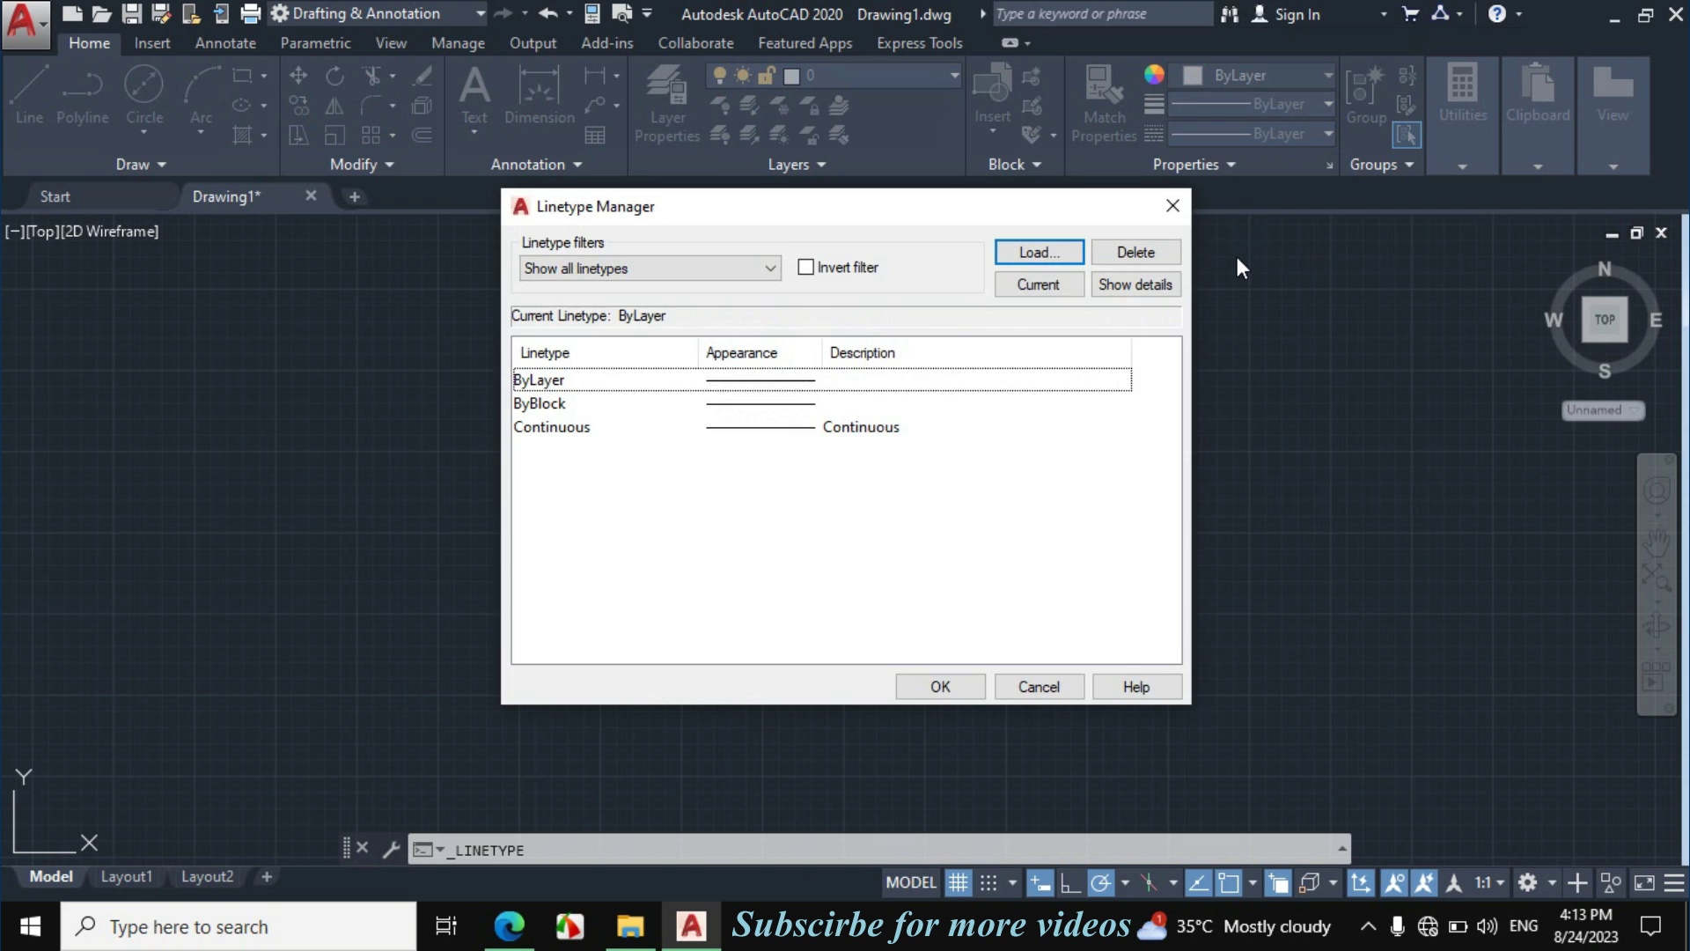
pyautogui.click(1039, 252)
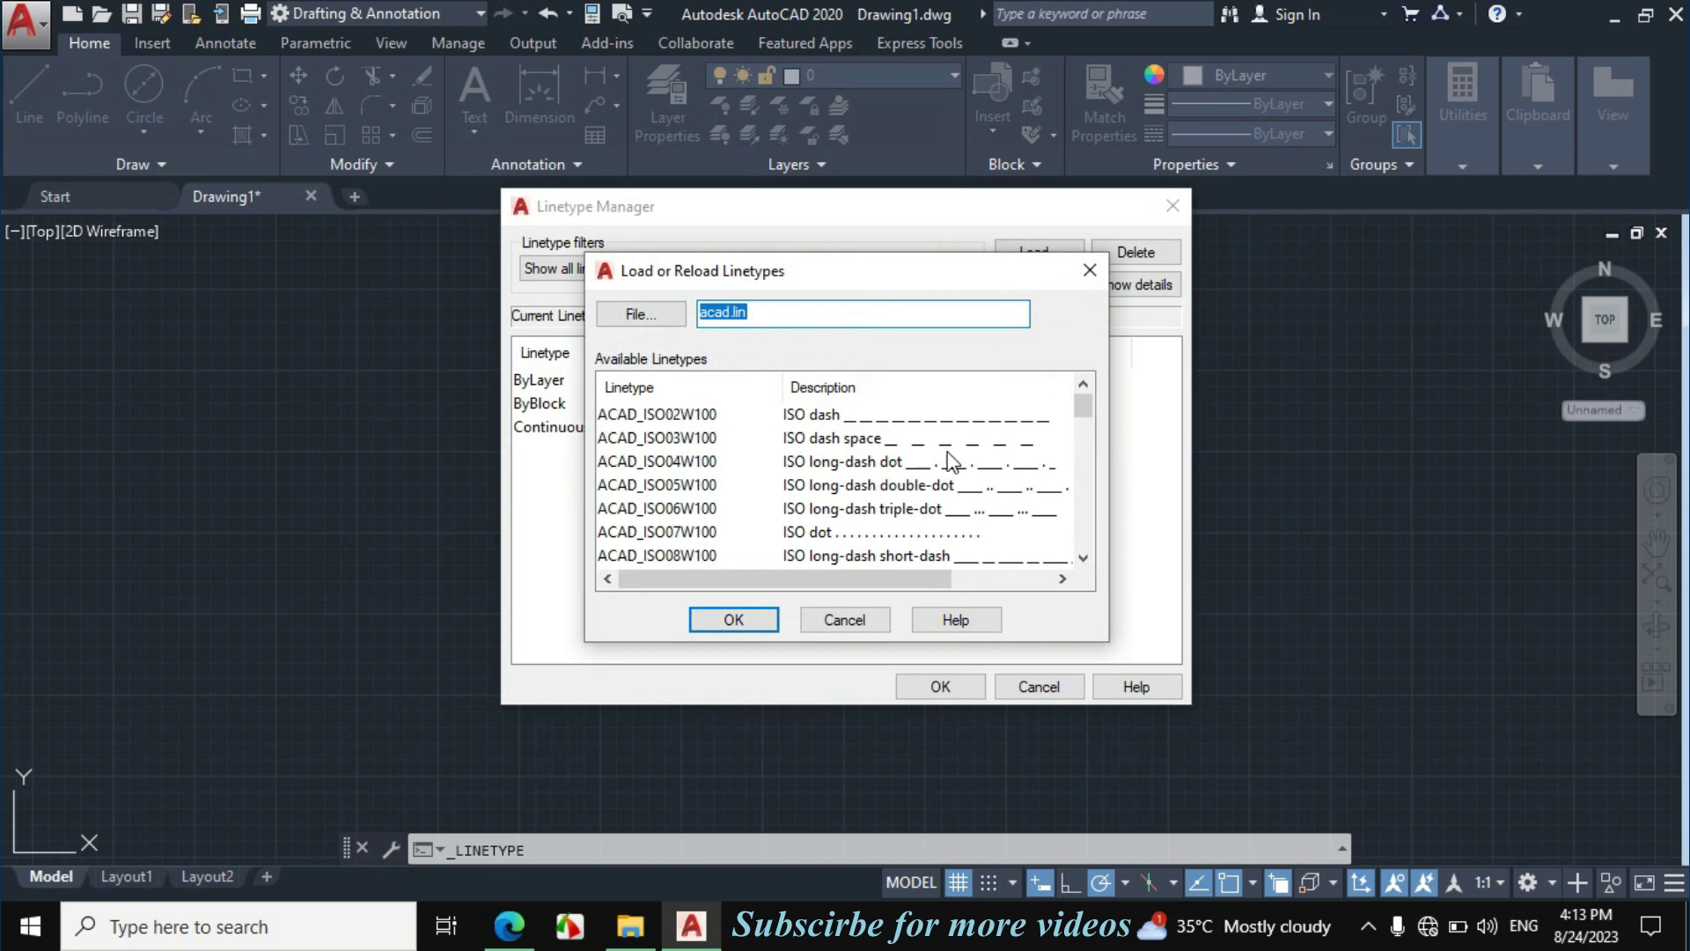
pyautogui.scroll(-6, 887, 478)
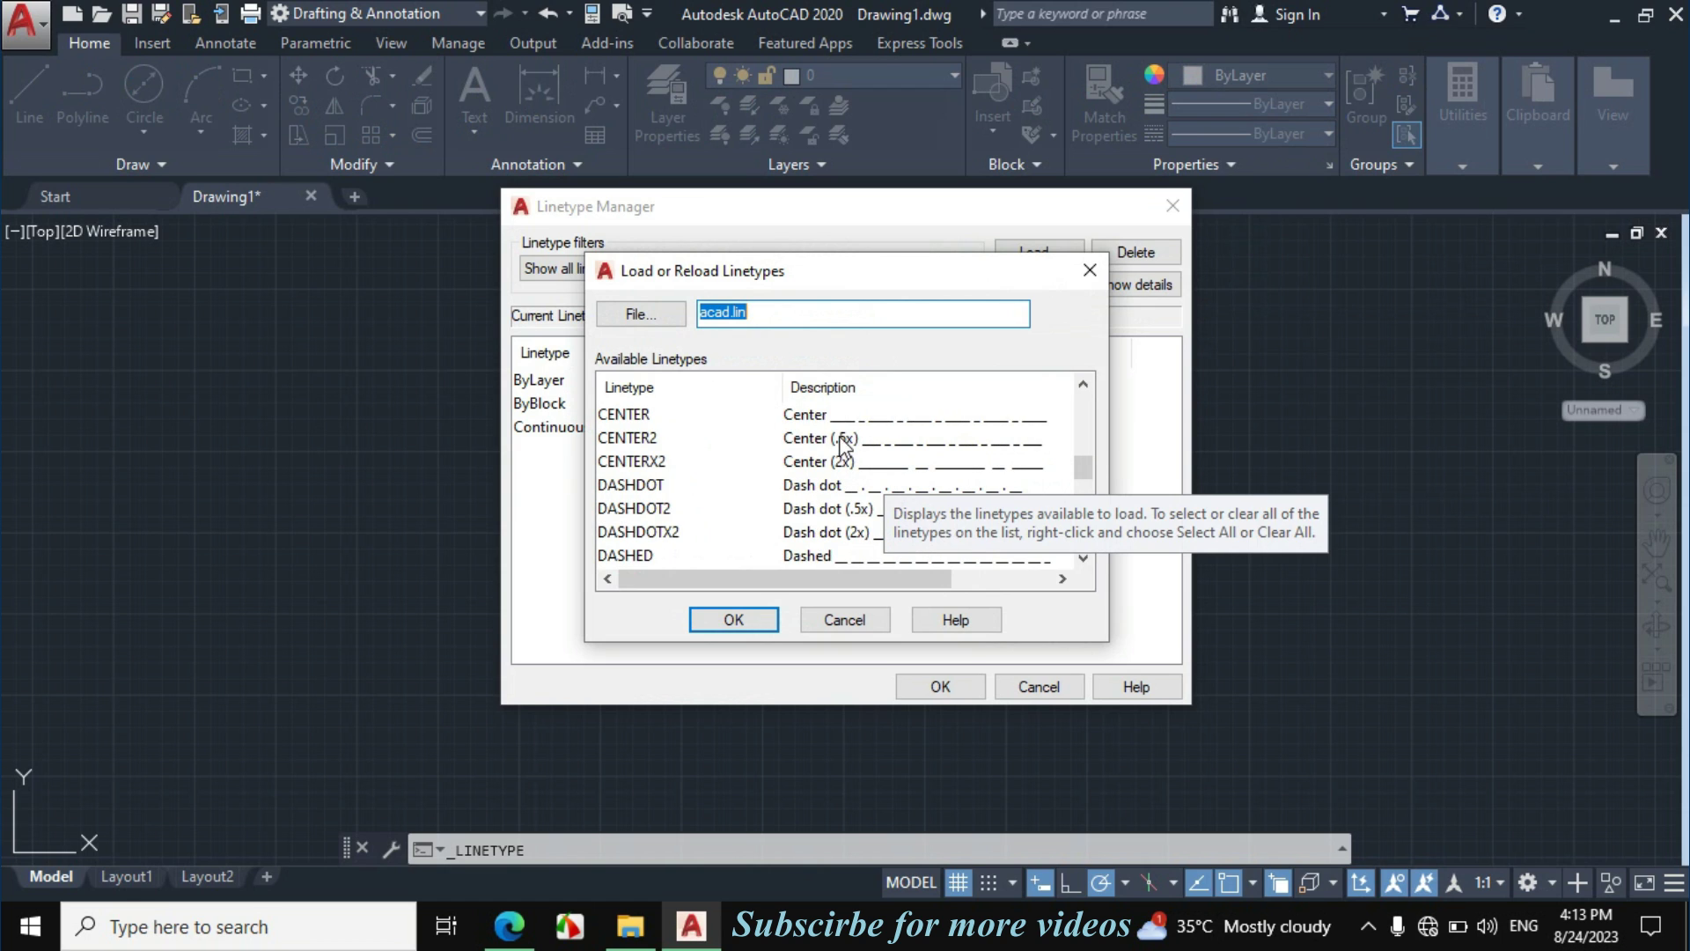
pyautogui.click(849, 440)
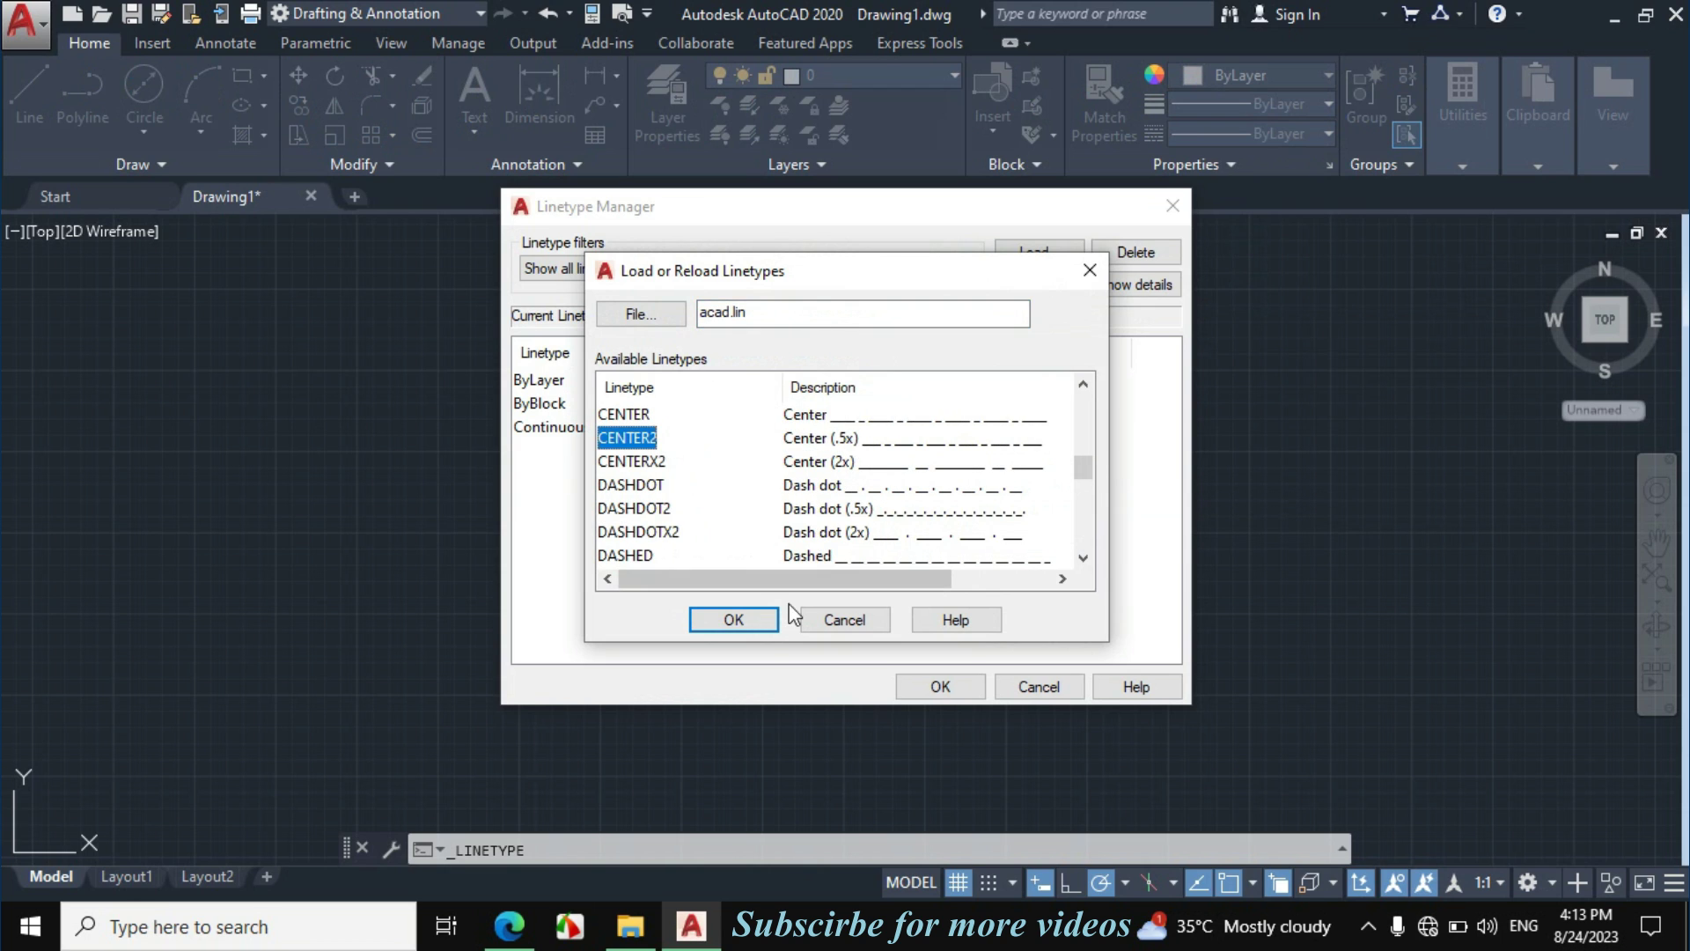
pyautogui.click(754, 625)
pyautogui.click(935, 687)
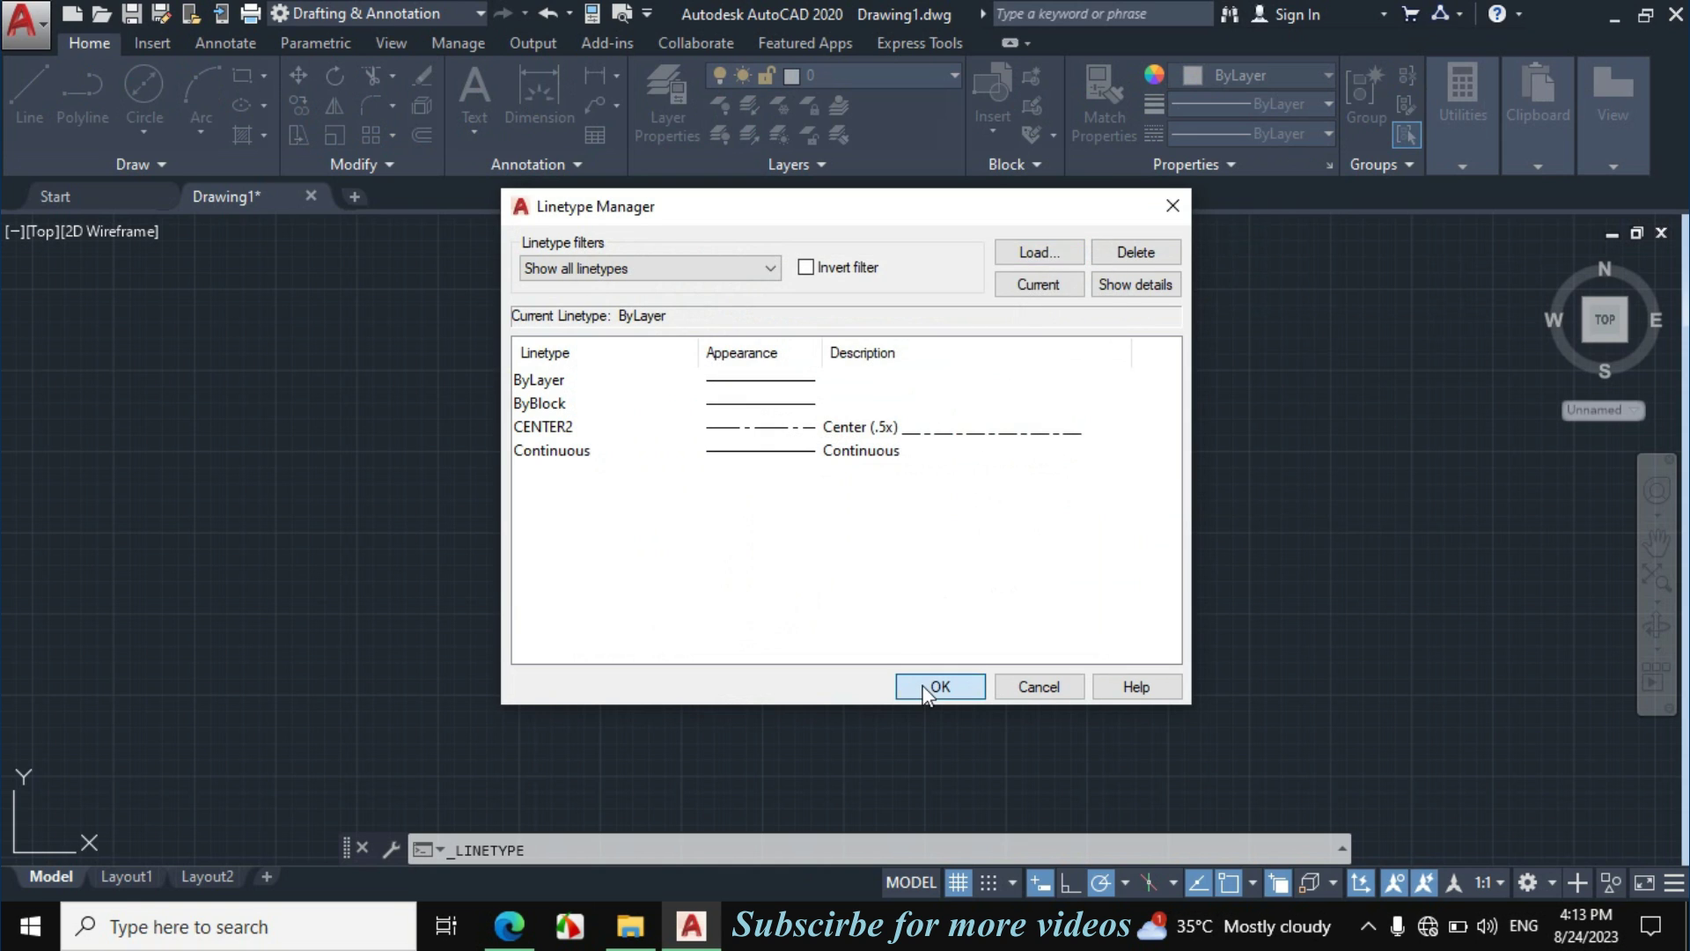
pyautogui.click(799, 445)
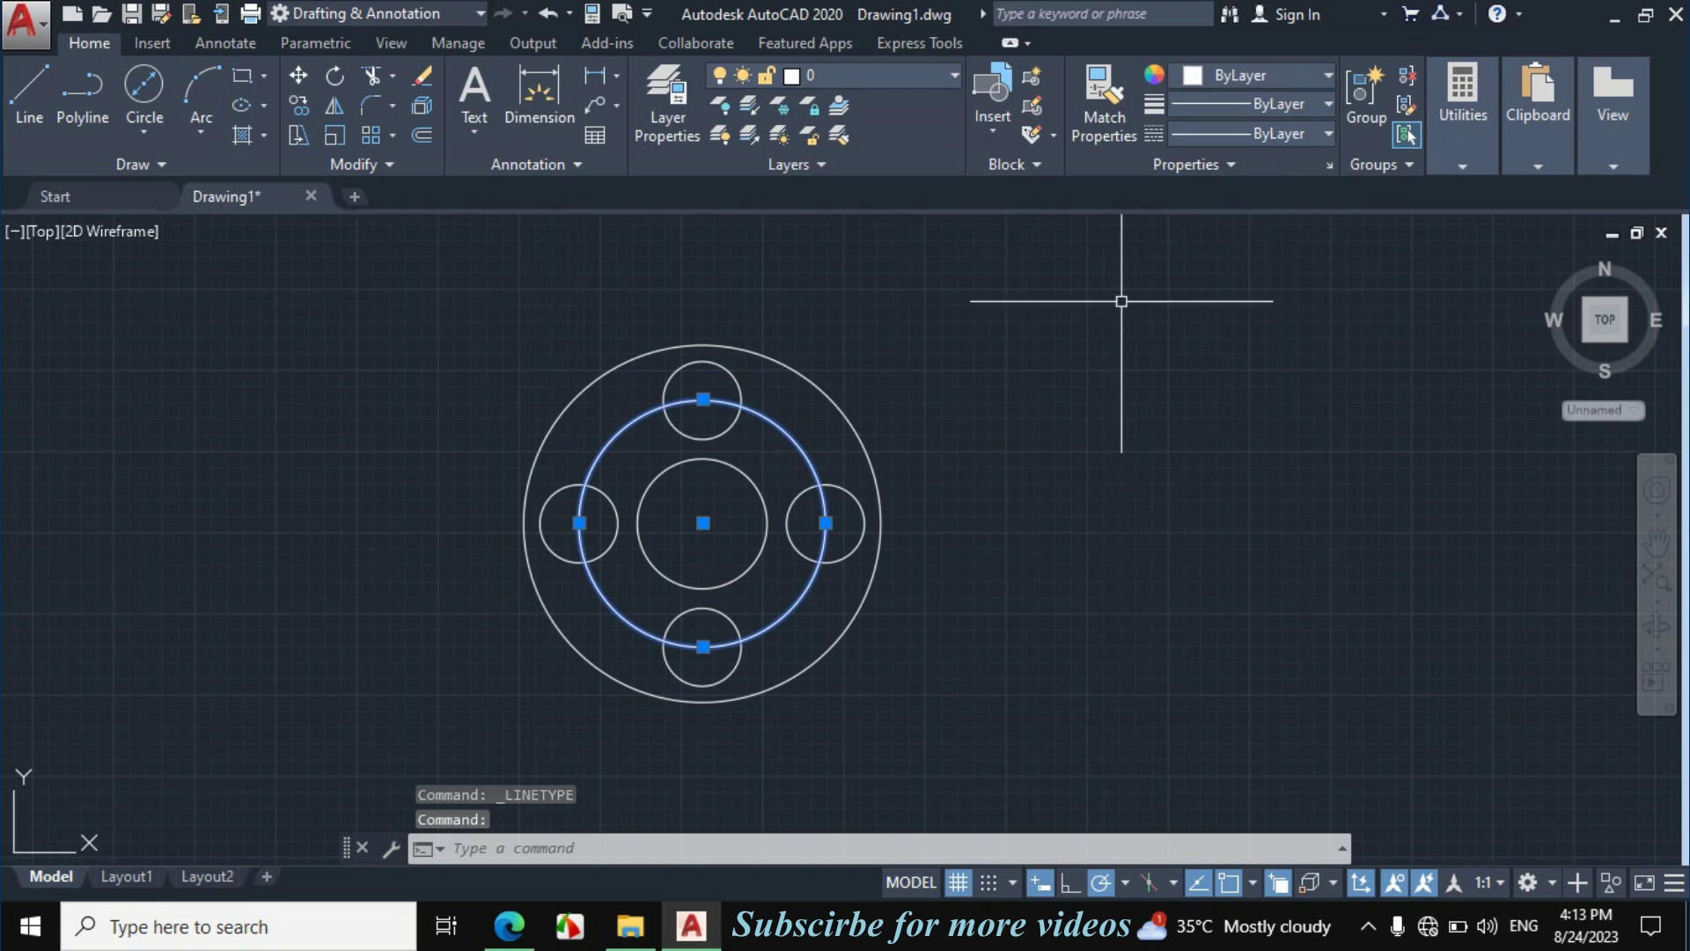
# Step: Apply the CENTER2 linetype to the Ø38 pitch circle
pyautogui.click(1298, 133)
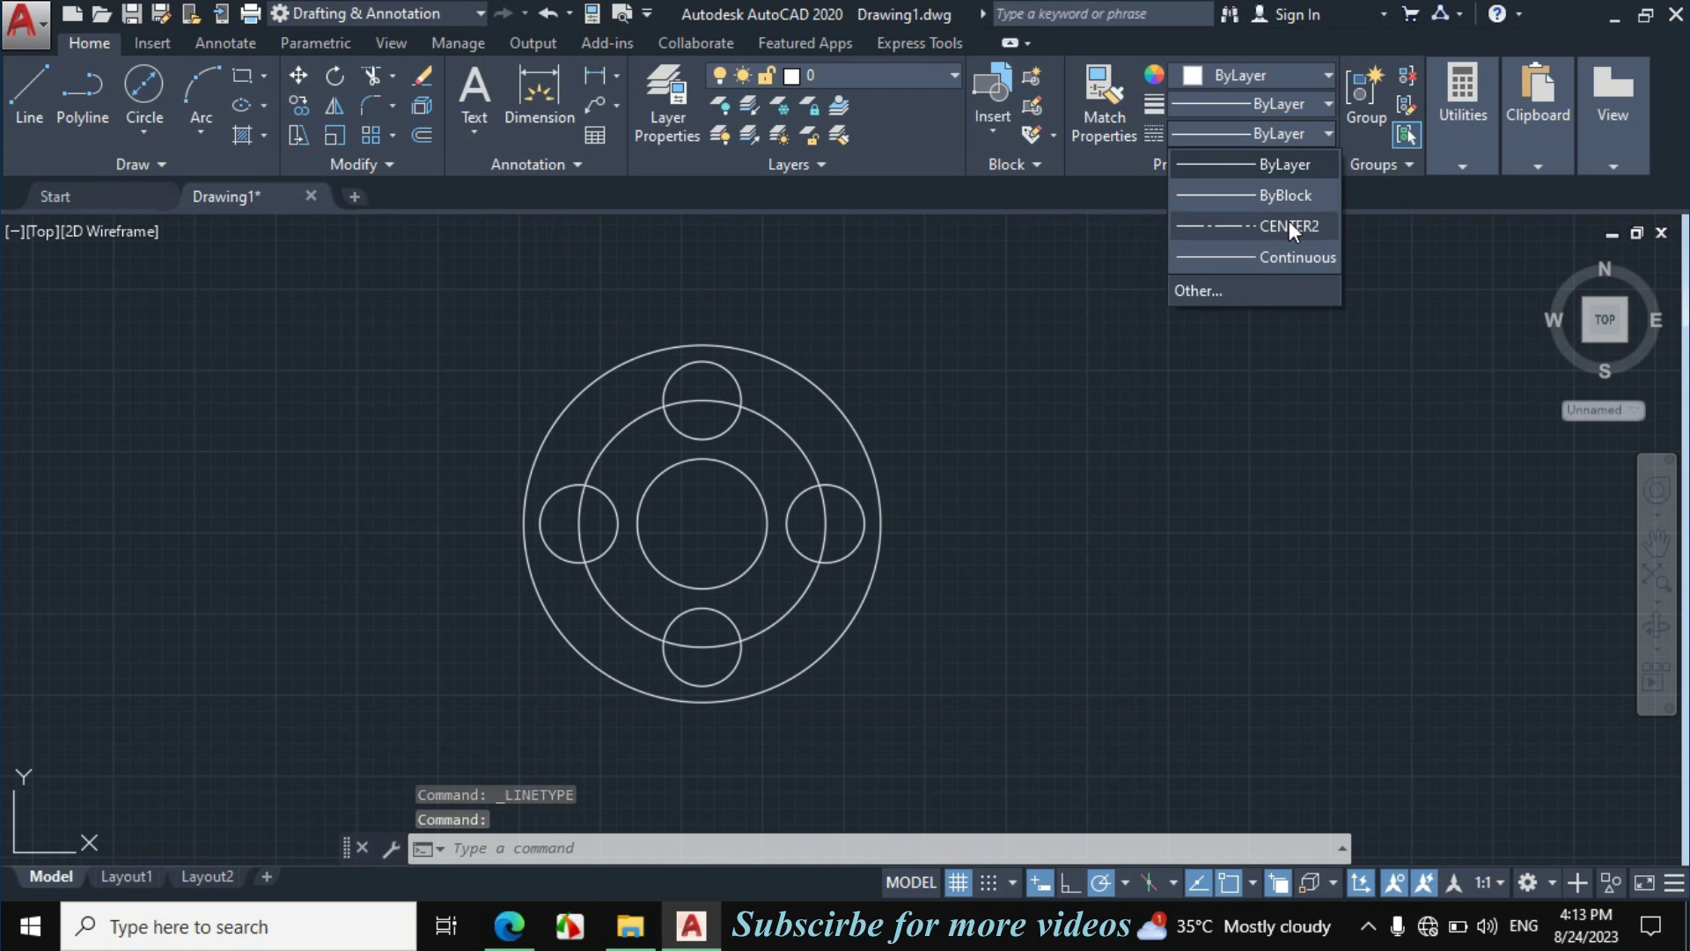
pyautogui.click(1264, 226)
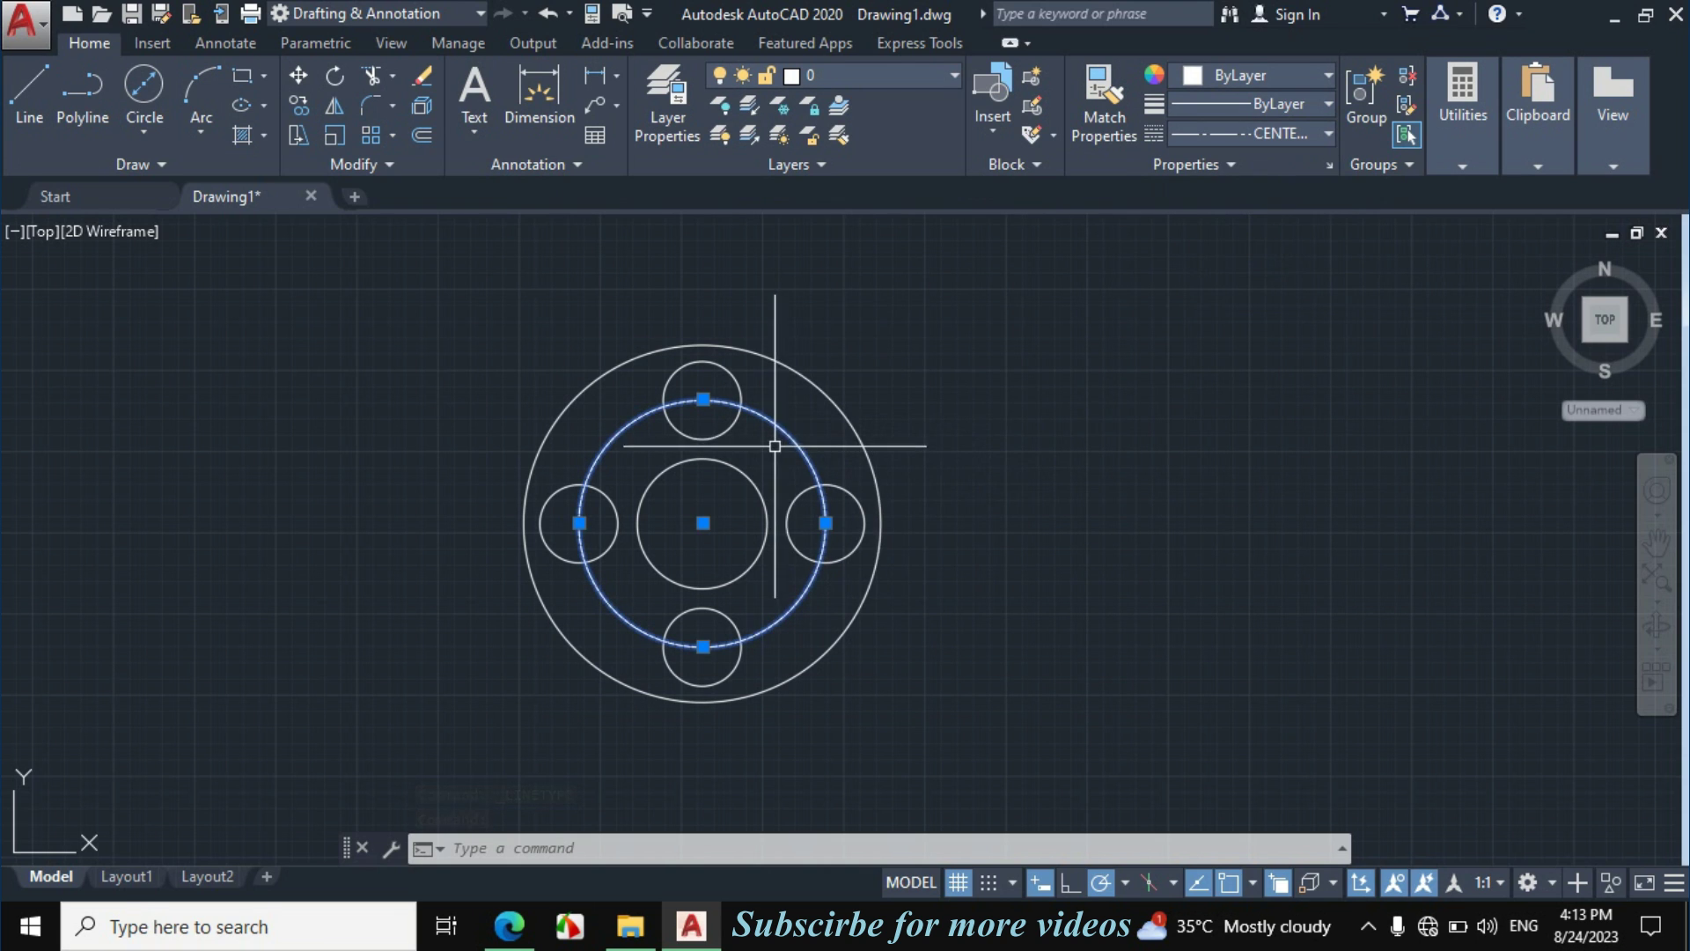
pyautogui.scroll(2, 797, 451)
pyautogui.scroll(2, 781, 446)
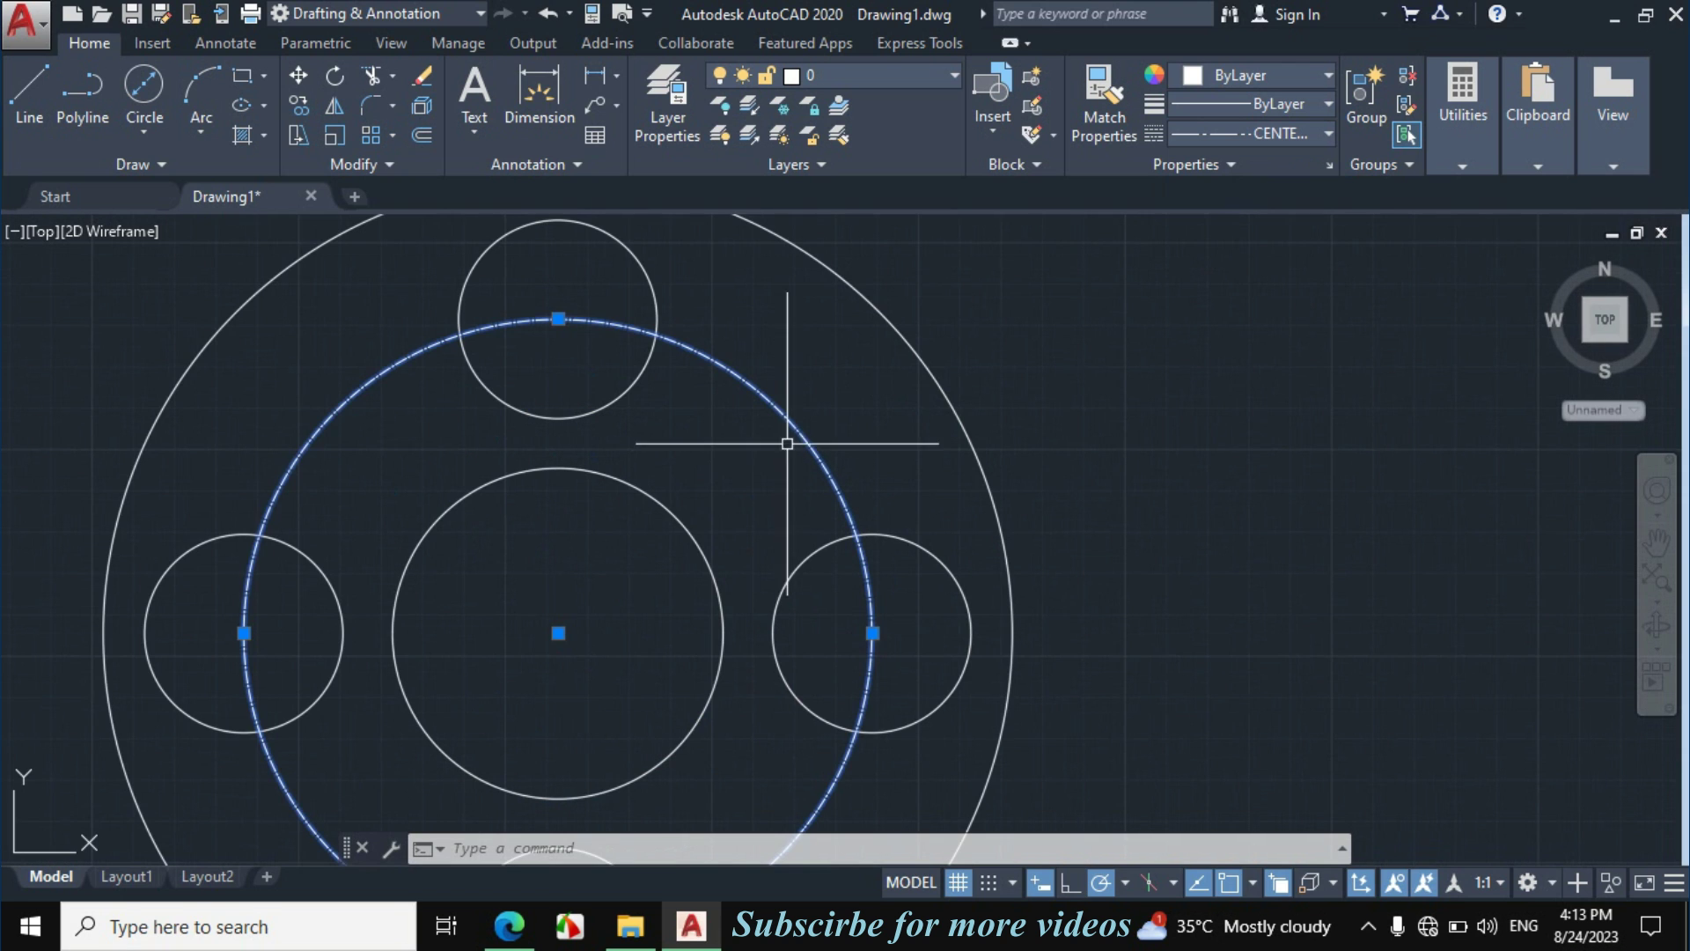
pyautogui.scroll(-2, 789, 453)
pyautogui.press('Escape')
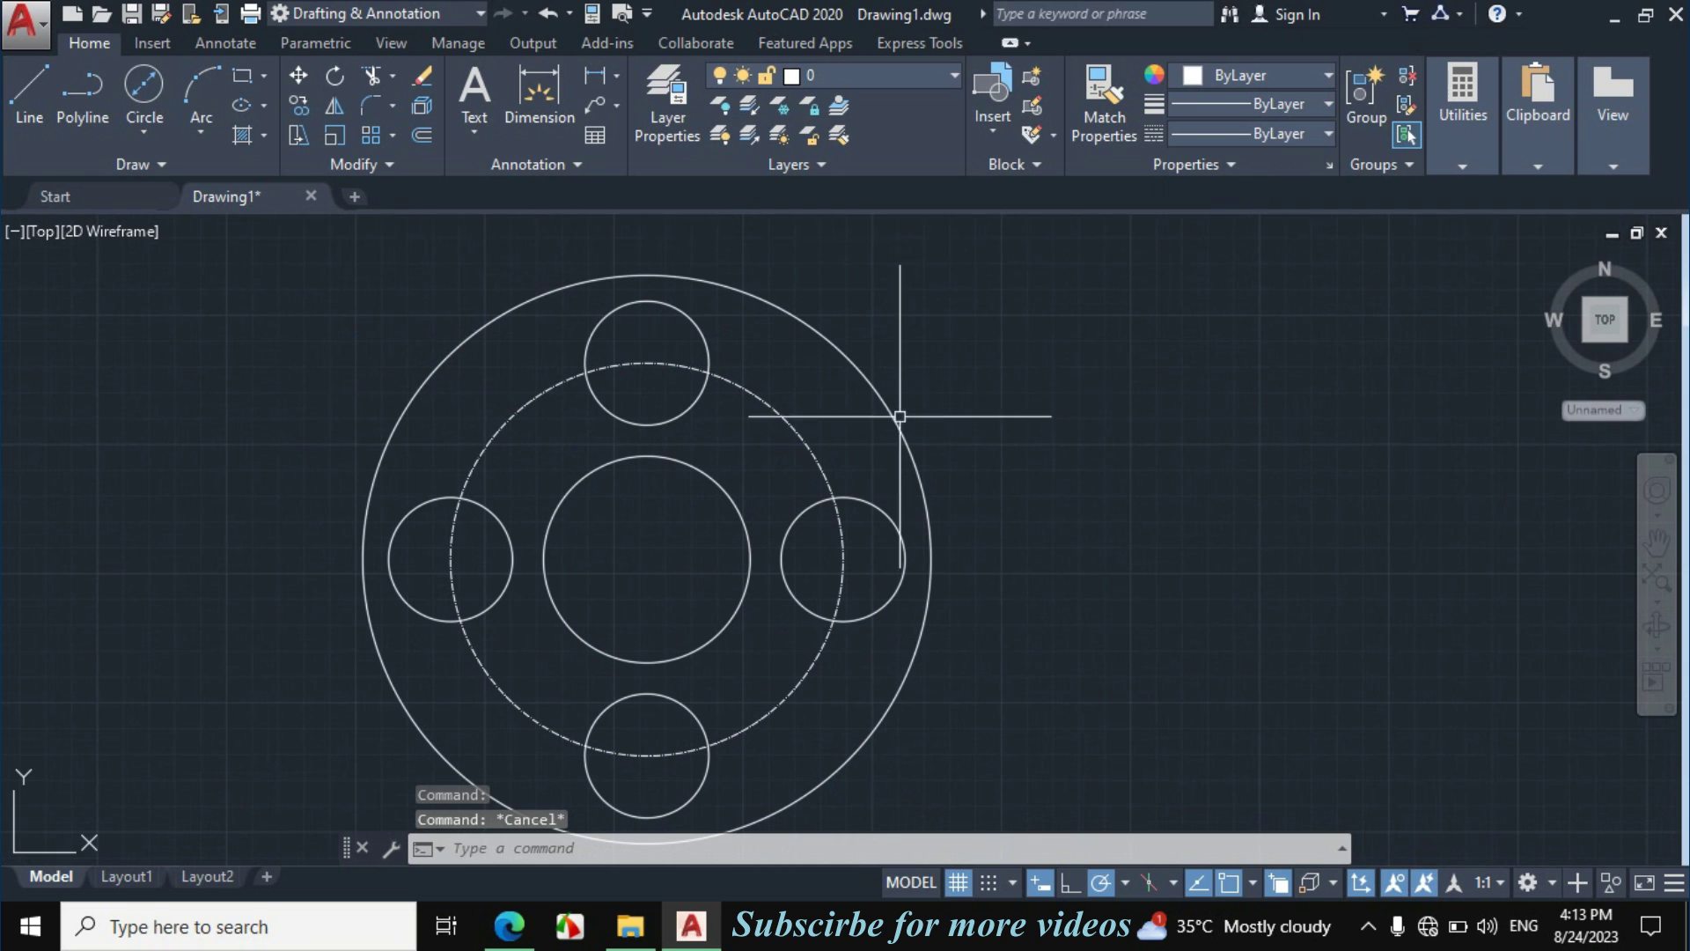
# Step: Set the pitch circle's linetype scale to 10 in Properties
pyautogui.click(812, 439)
pyautogui.rightClick(1132, 280)
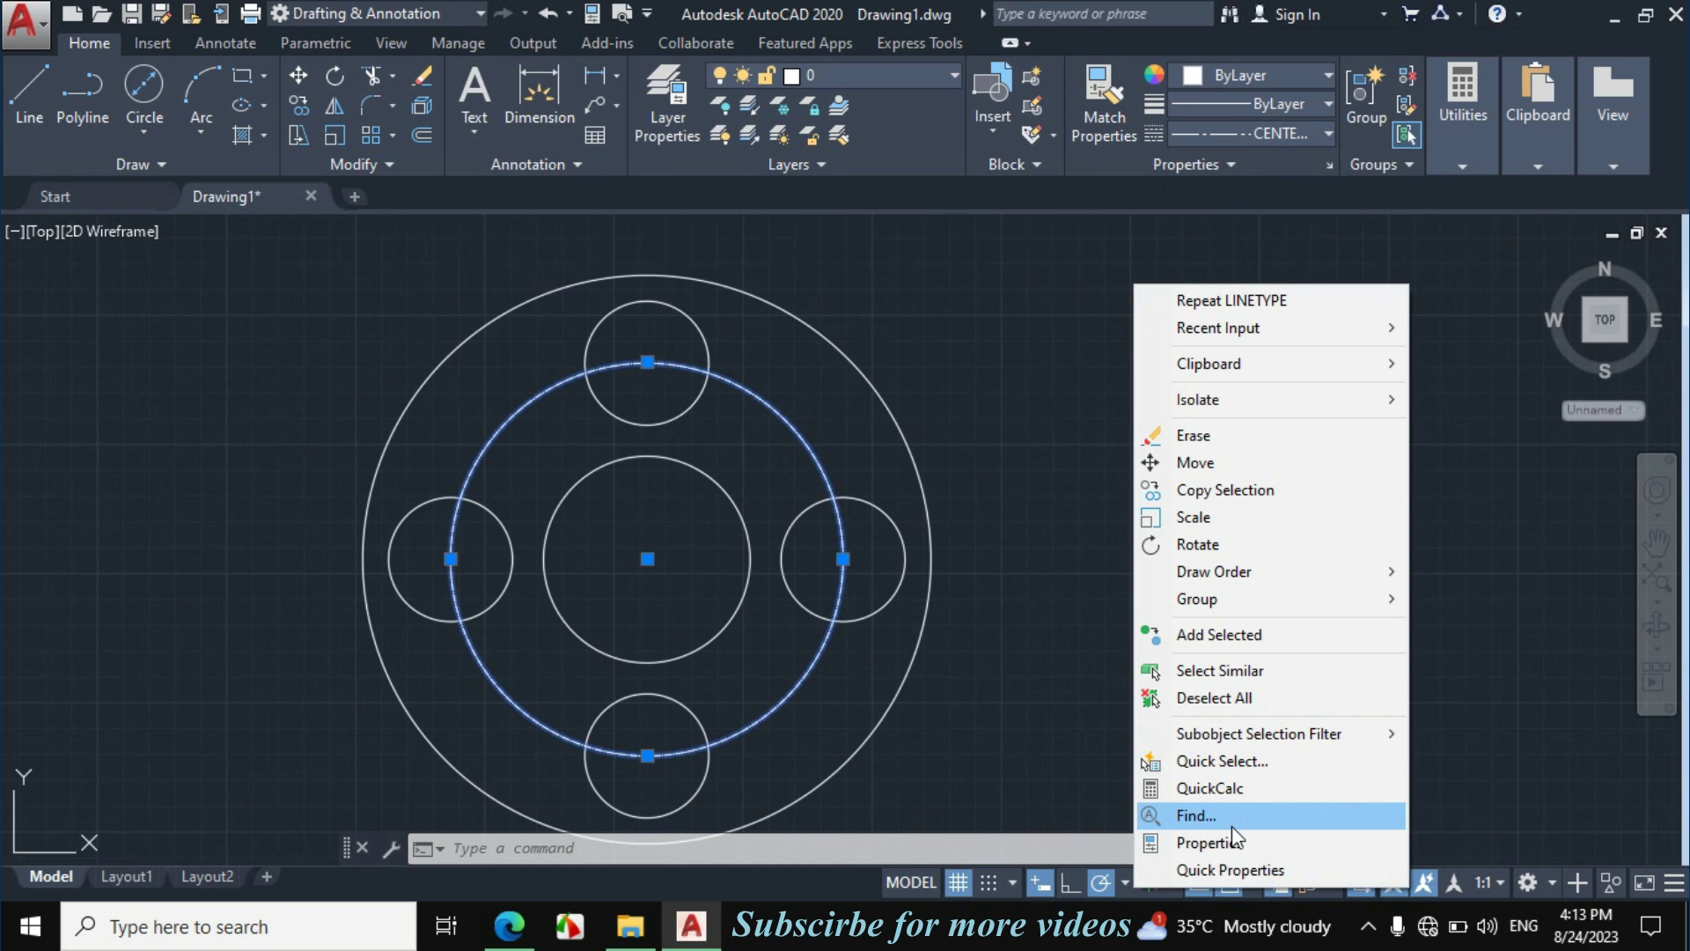
pyautogui.click(1213, 842)
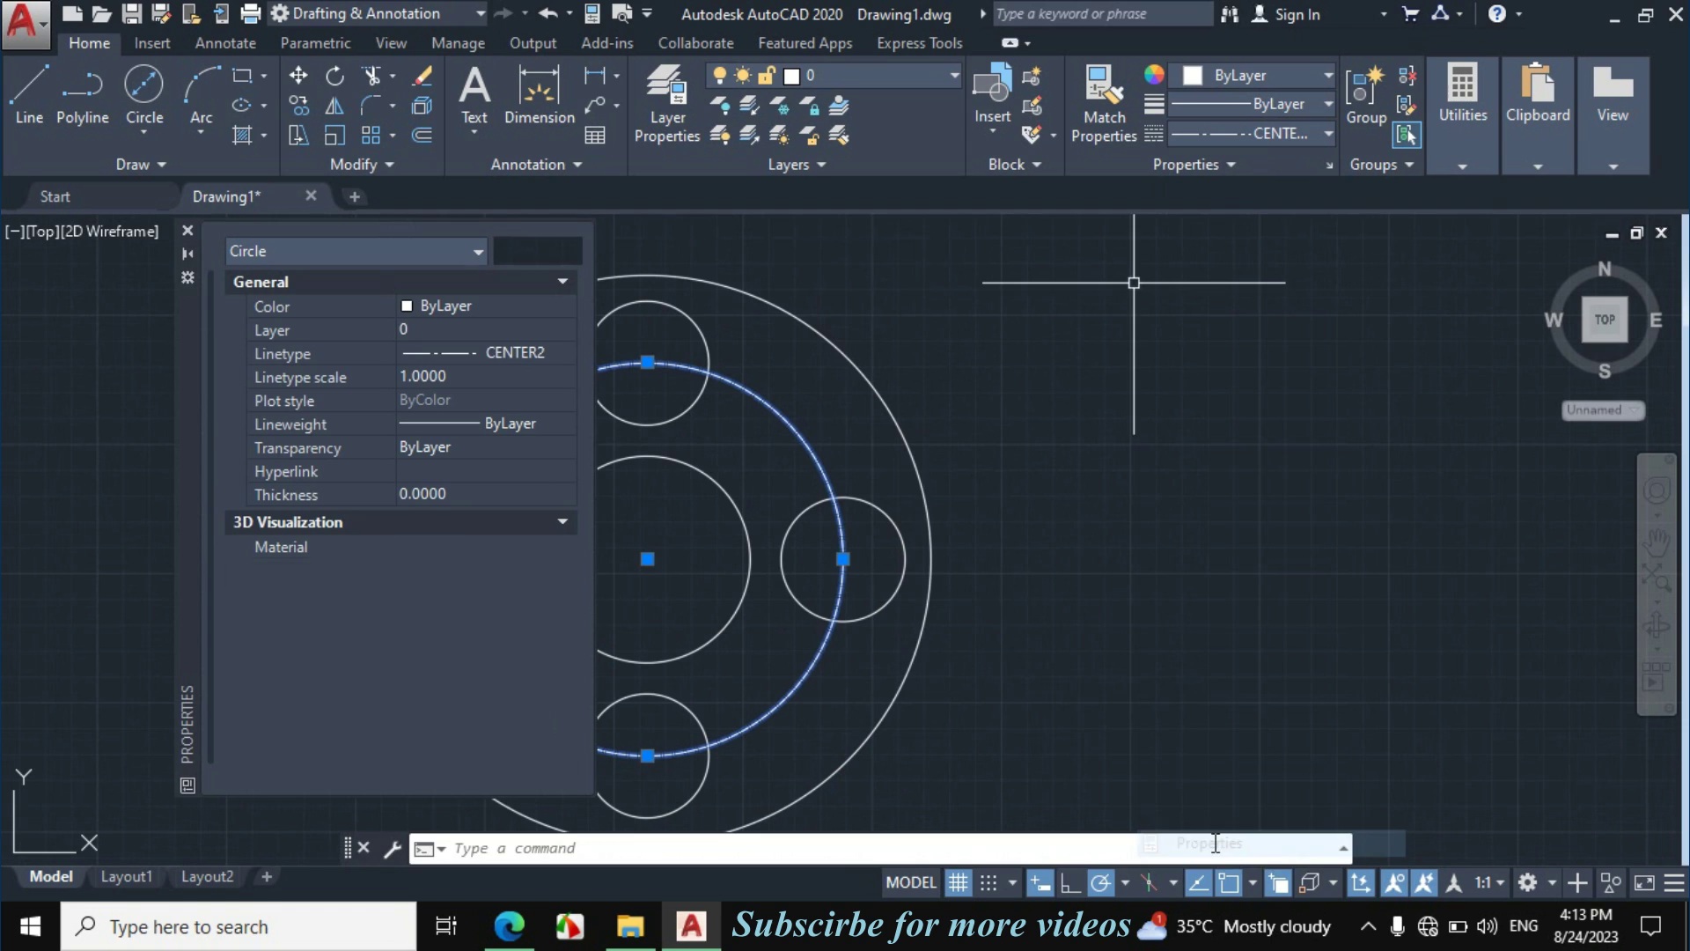
pyautogui.click(421, 375)
pyautogui.write('10')
pyautogui.press('Return')
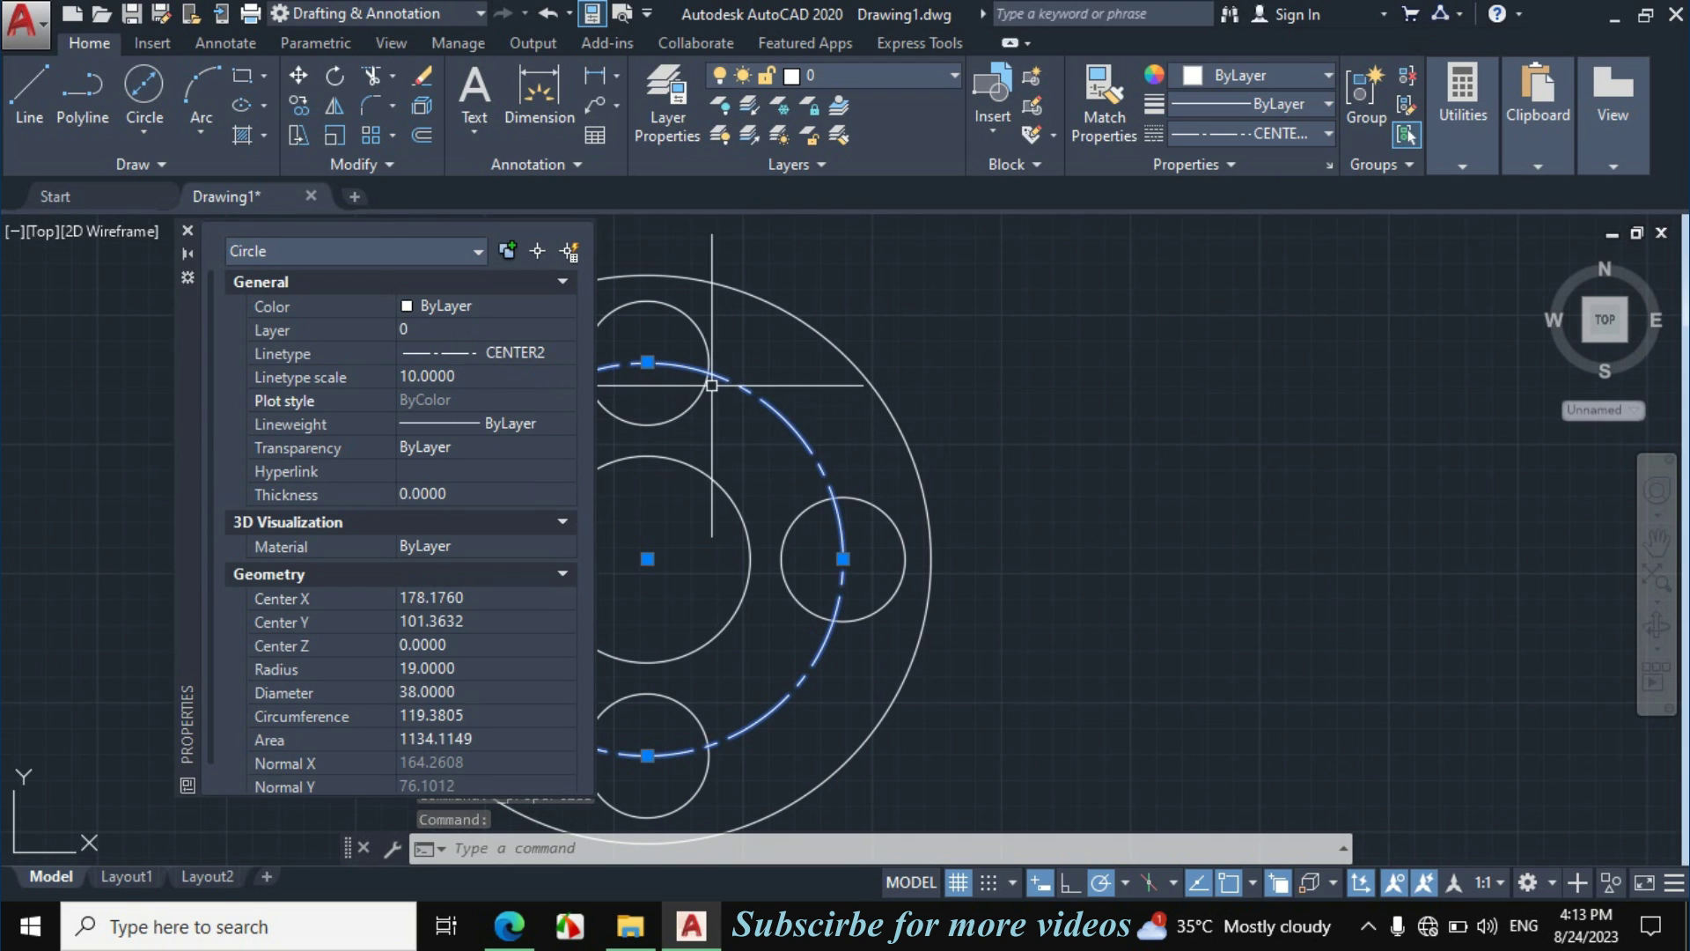
# Step: Change the pitch circle's colour to Yellow and close Properties
pyautogui.click(514, 308)
pyautogui.click(566, 305)
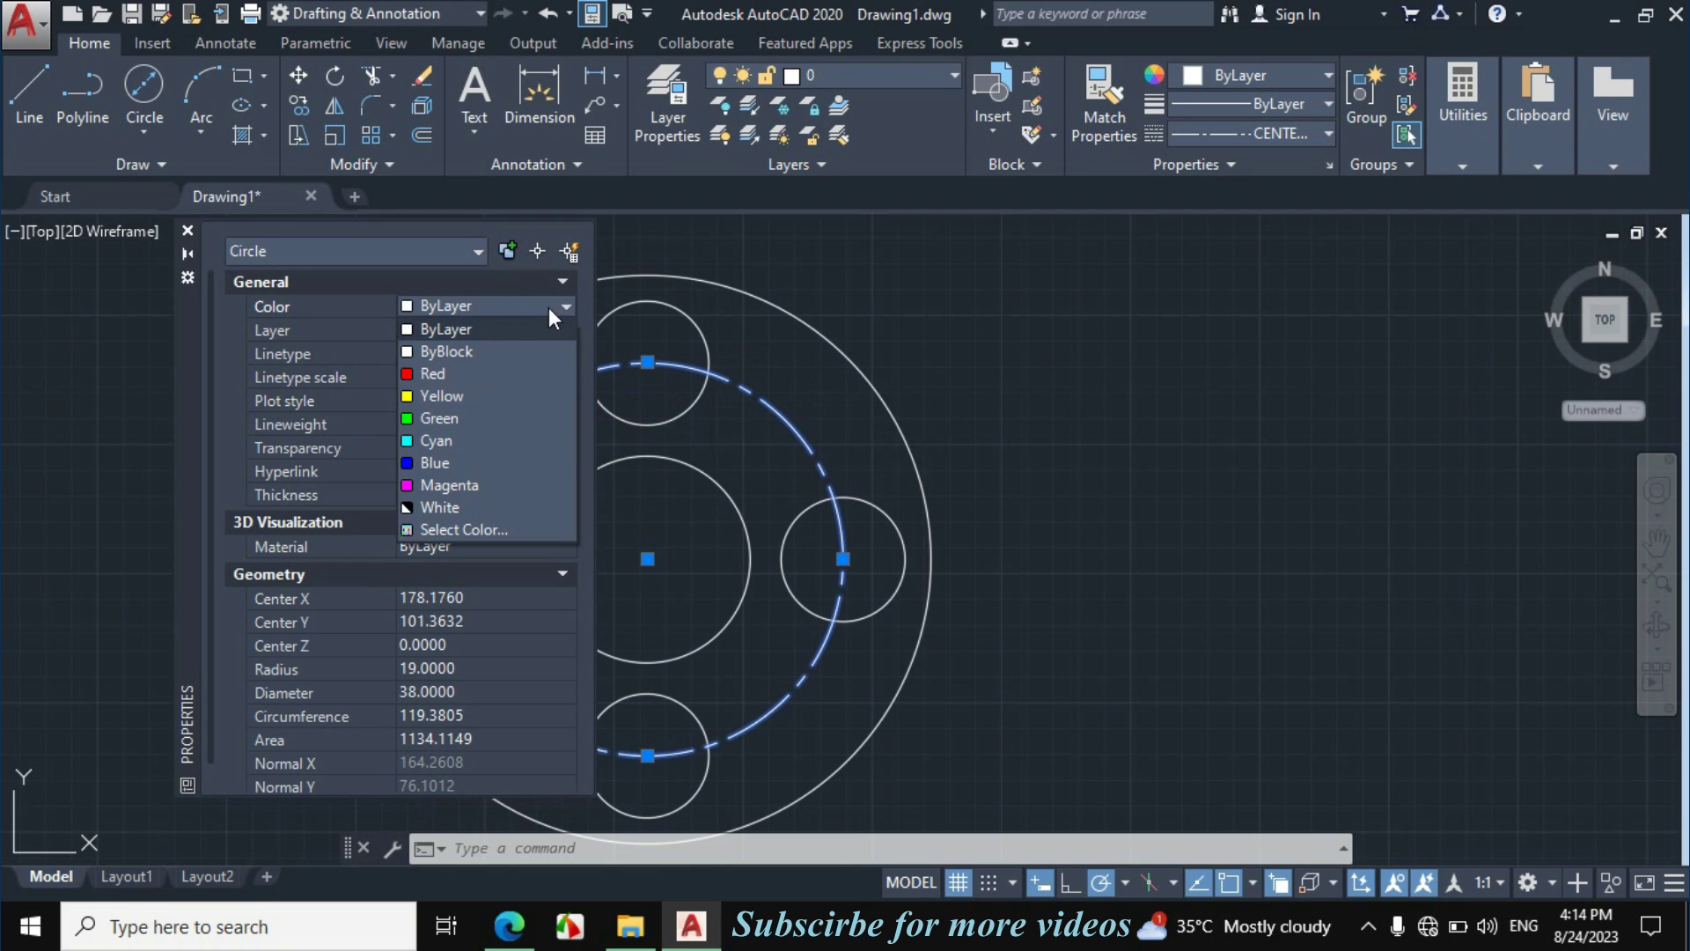
pyautogui.click(498, 393)
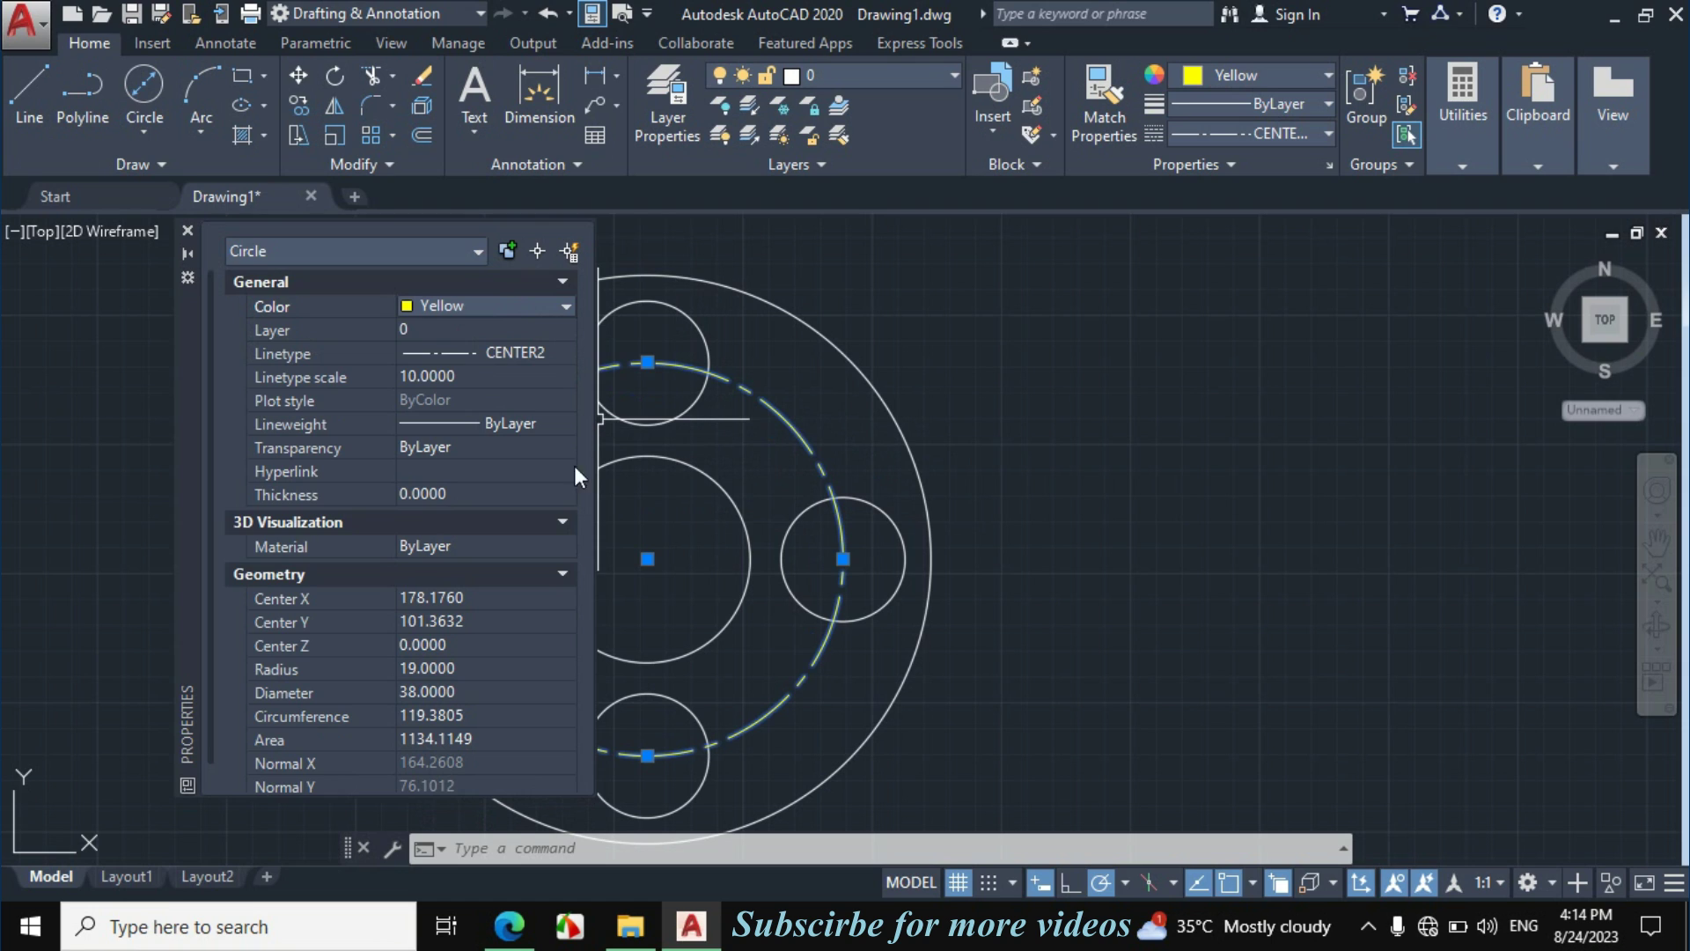
pyautogui.click(185, 231)
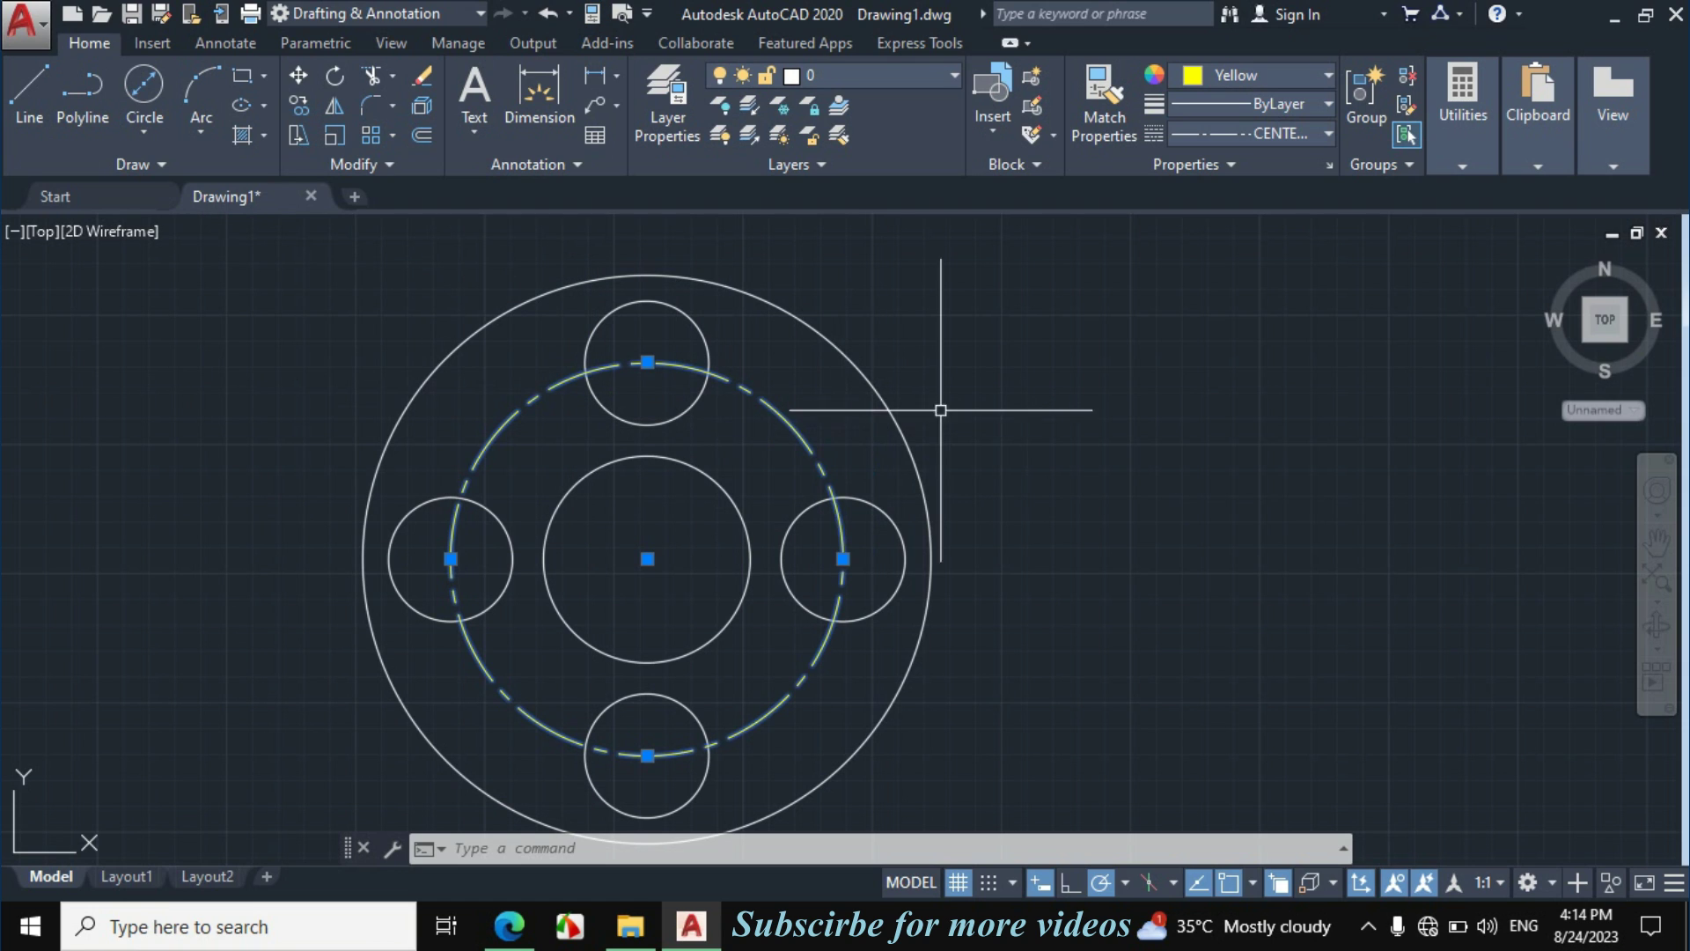
pyautogui.press('Escape')
pyautogui.scroll(-5, 935, 558)
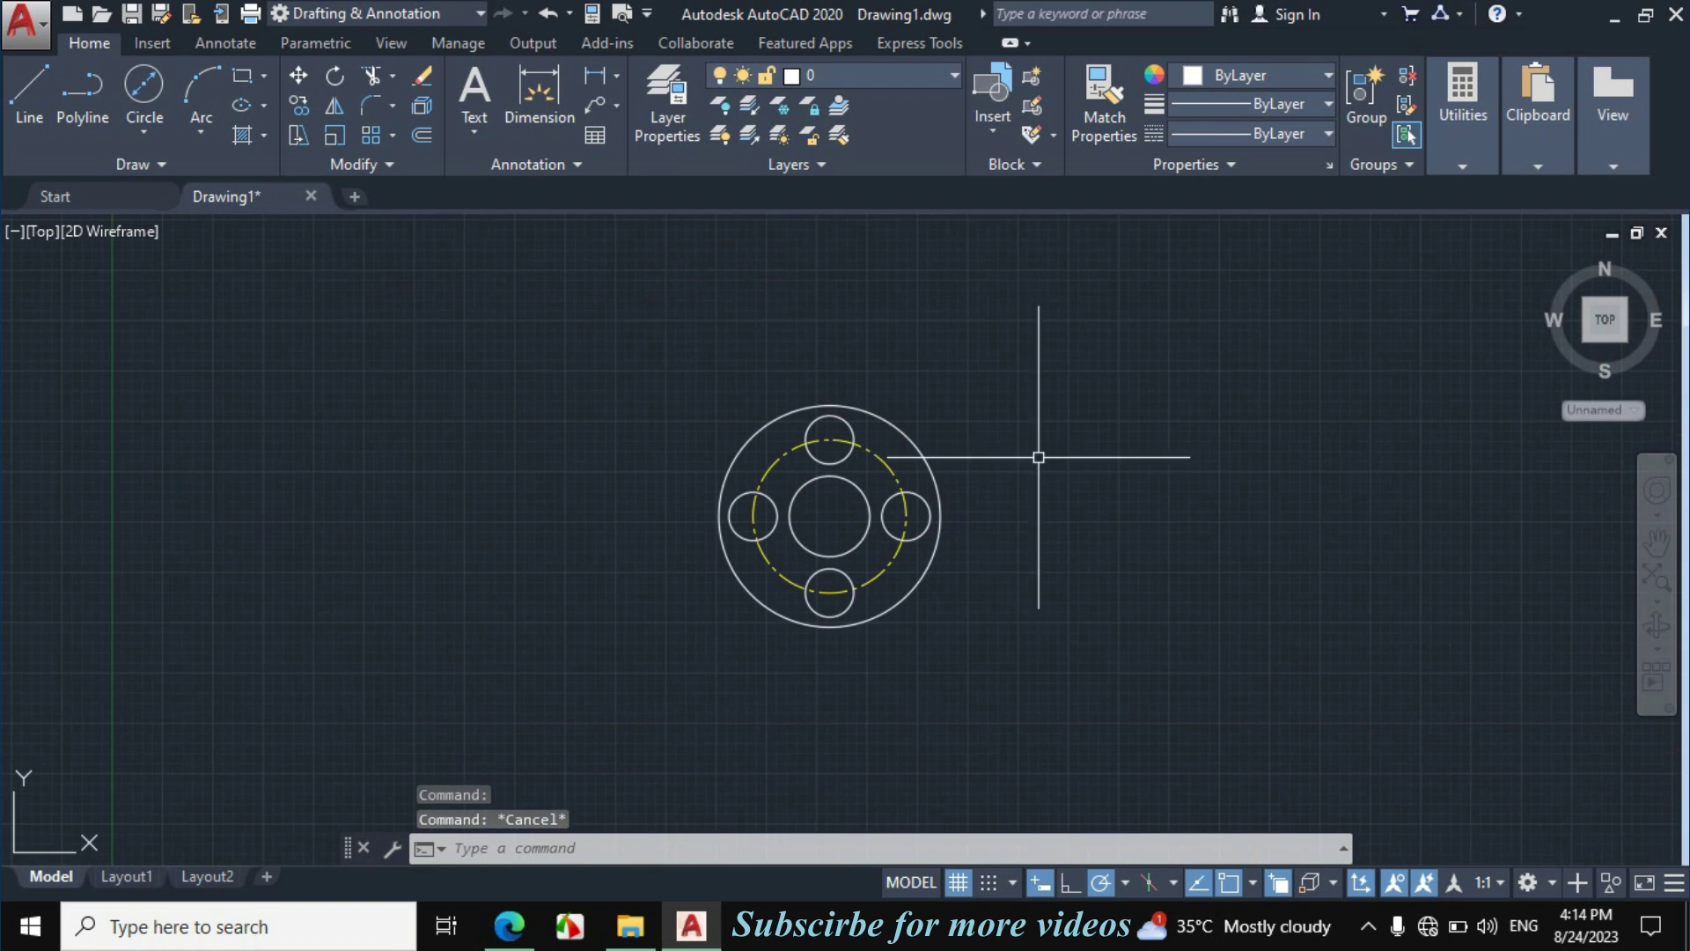
pyautogui.click(509, 924)
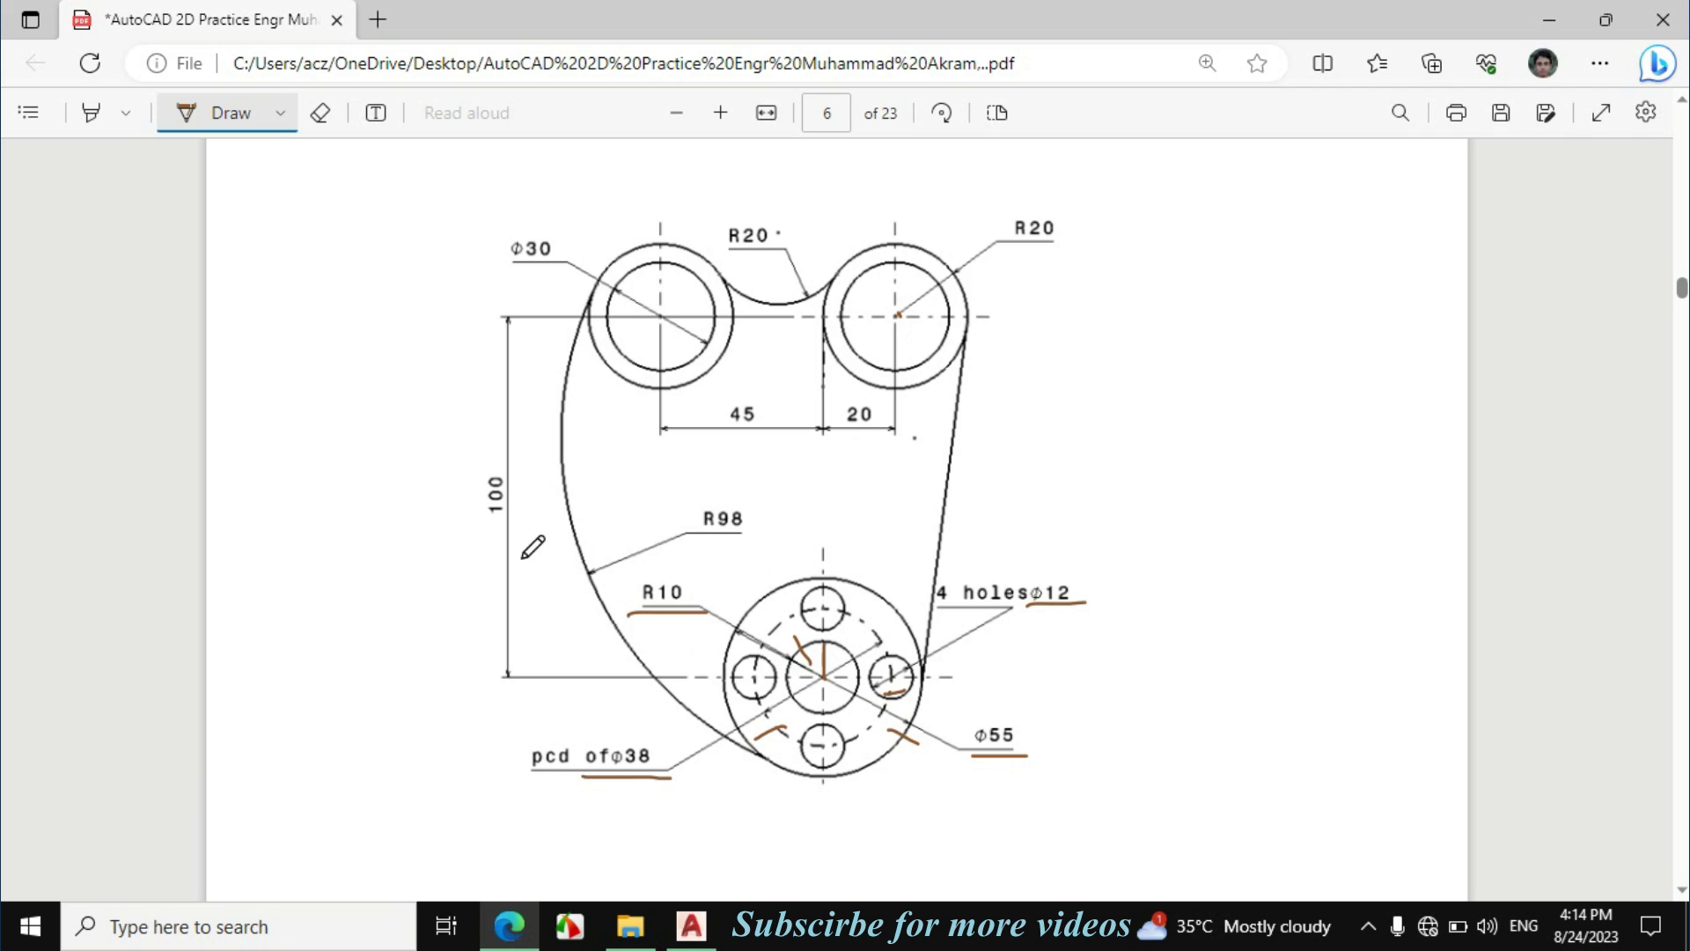
# Step: Ink-mark the 100 dimension, the right boss centreline and the 20 dimension
pyautogui.moveTo(515, 538)
pyautogui.mouseDown()
pyautogui.moveTo(514, 477)
pyautogui.moveTo(462, 459)
pyautogui.moveTo(524, 534)
pyautogui.mouseUp()
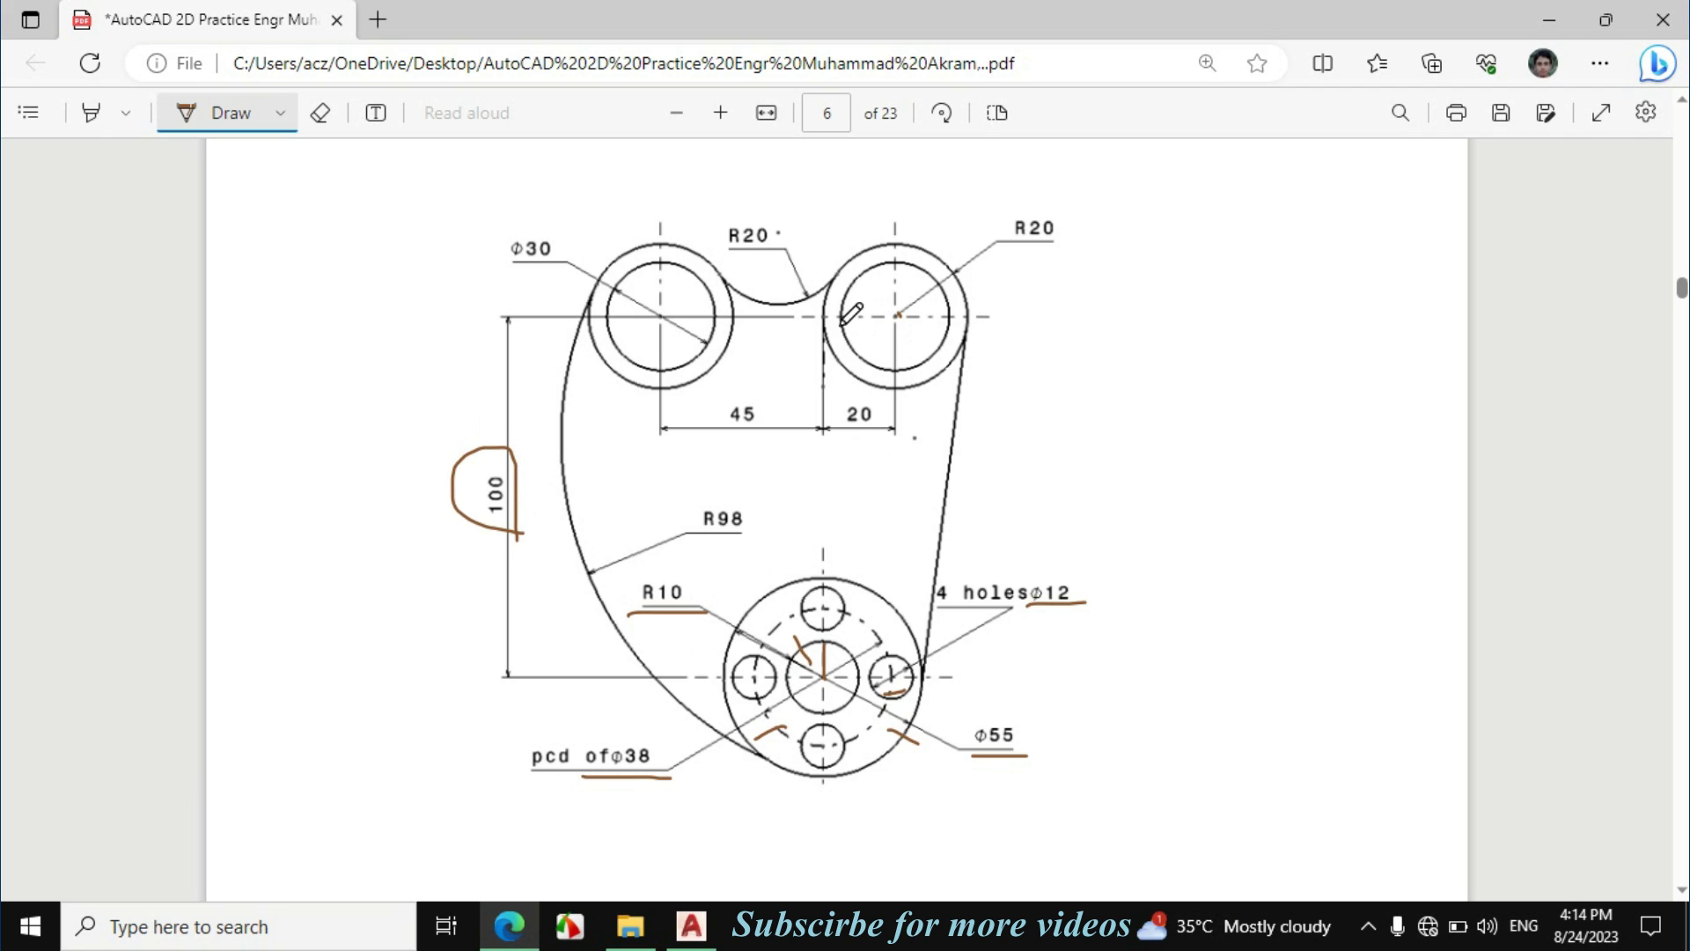
pyautogui.moveTo(841, 320); pyautogui.dragTo(895, 321)
pyautogui.moveTo(835, 429); pyautogui.dragTo(904, 437)
# Step: Draw a line 100 units up from the boss centre, then 20 units to the right
pyautogui.click(691, 925)
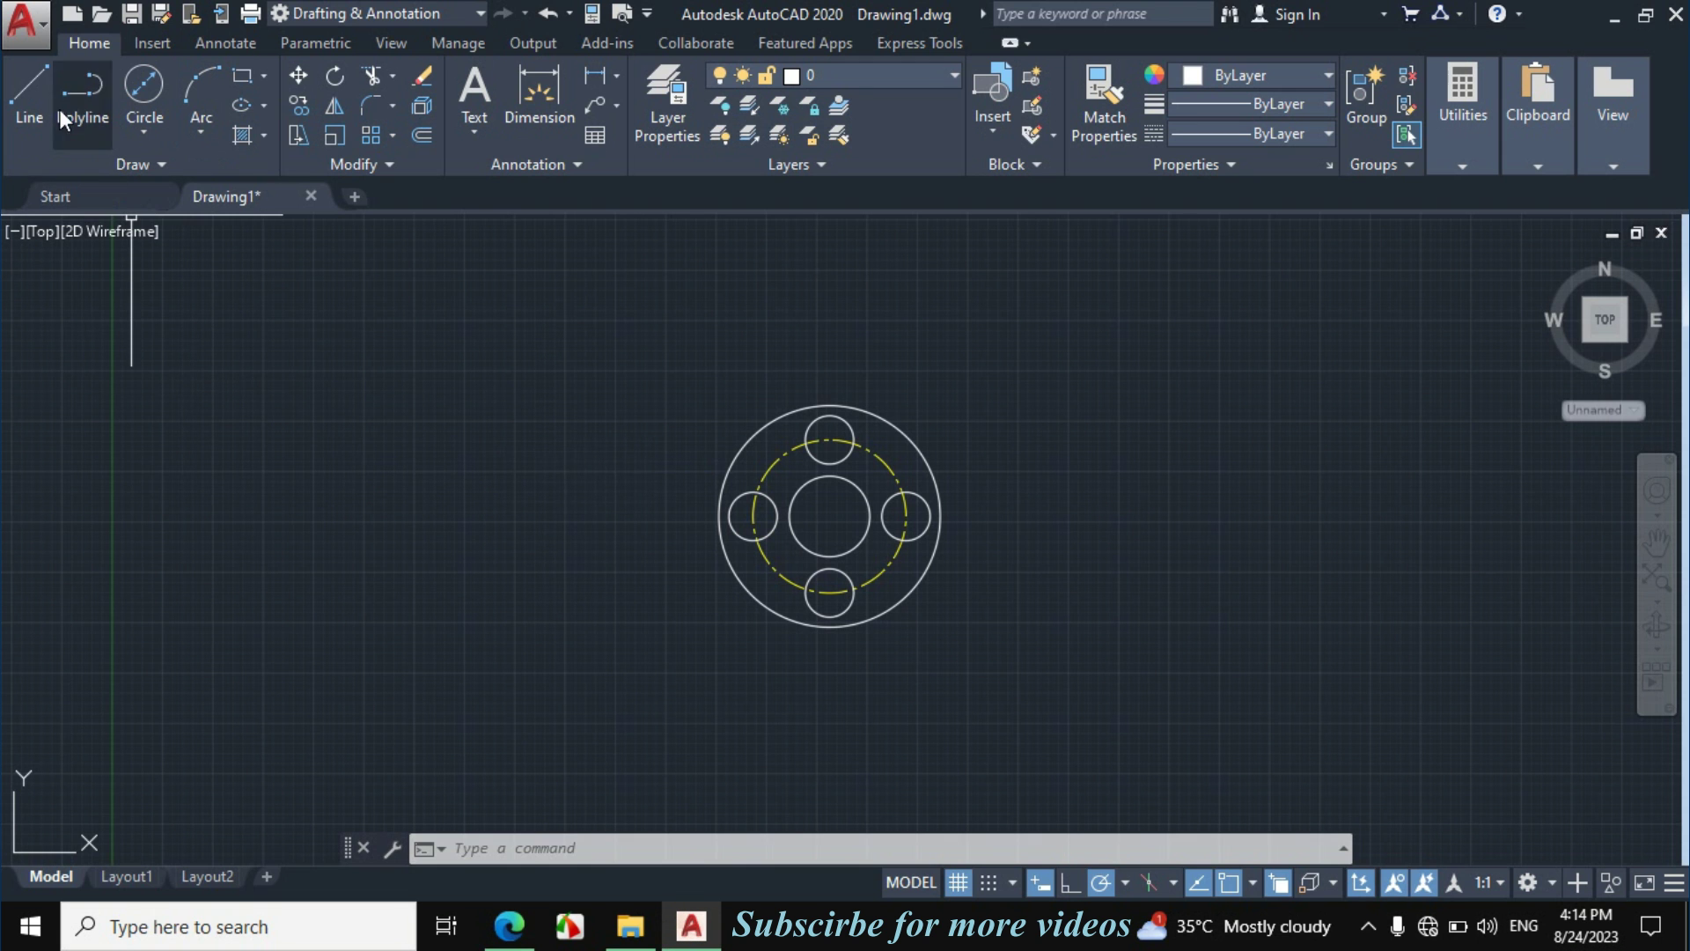
pyautogui.click(29, 92)
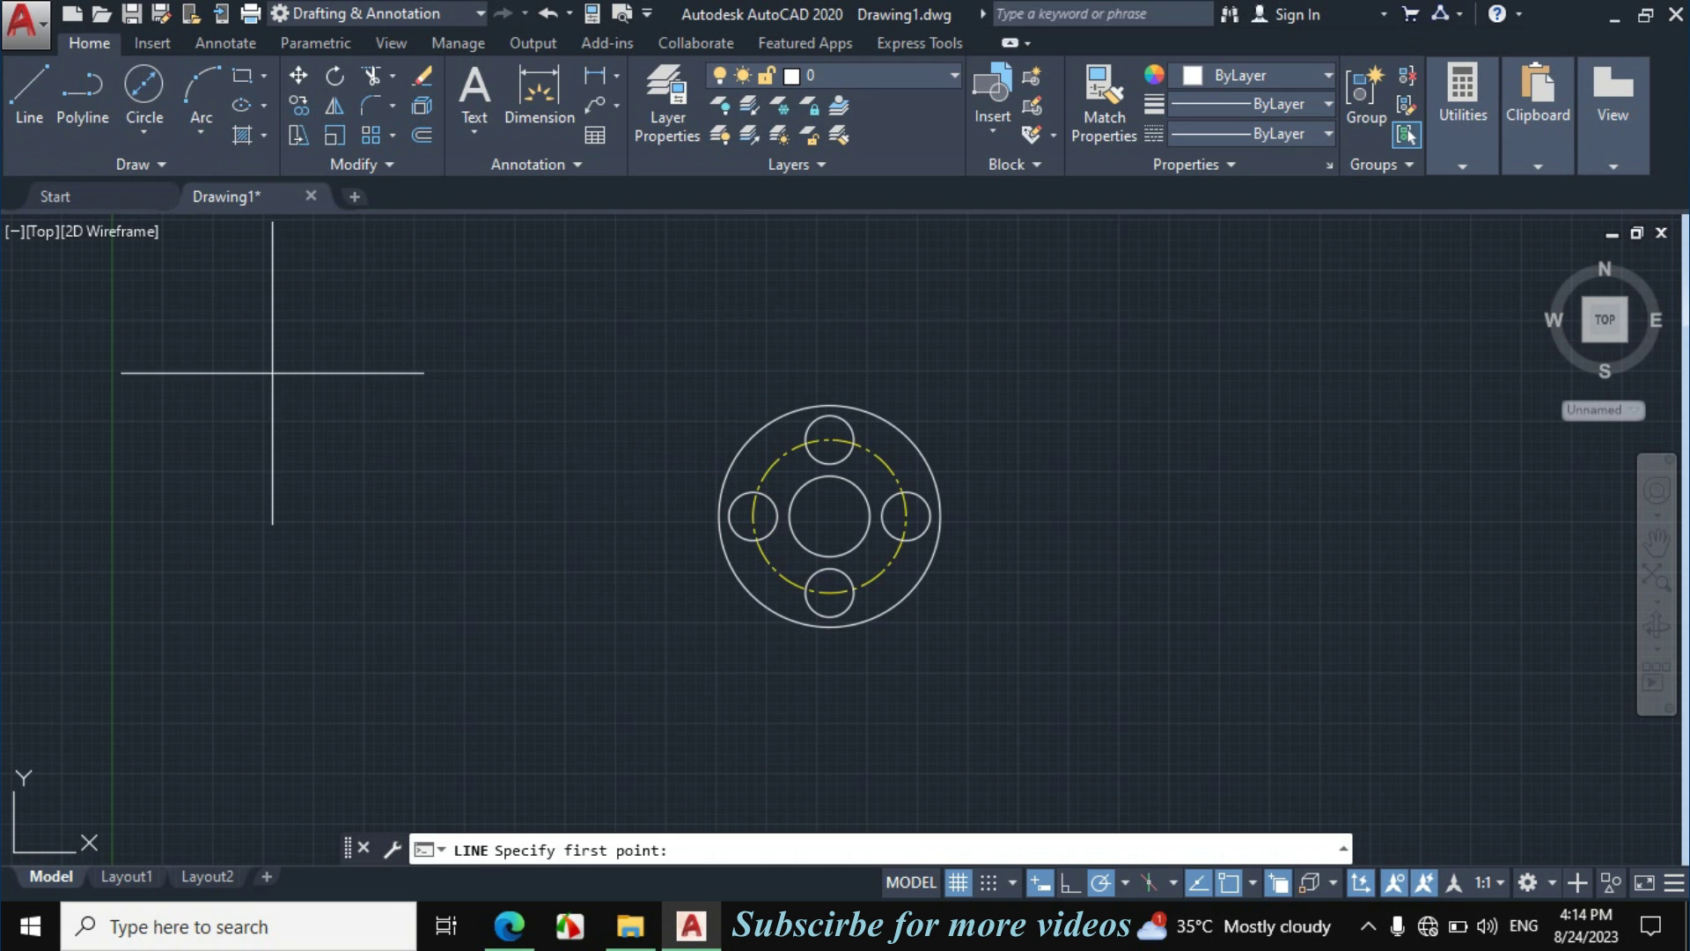
pyautogui.click(830, 515)
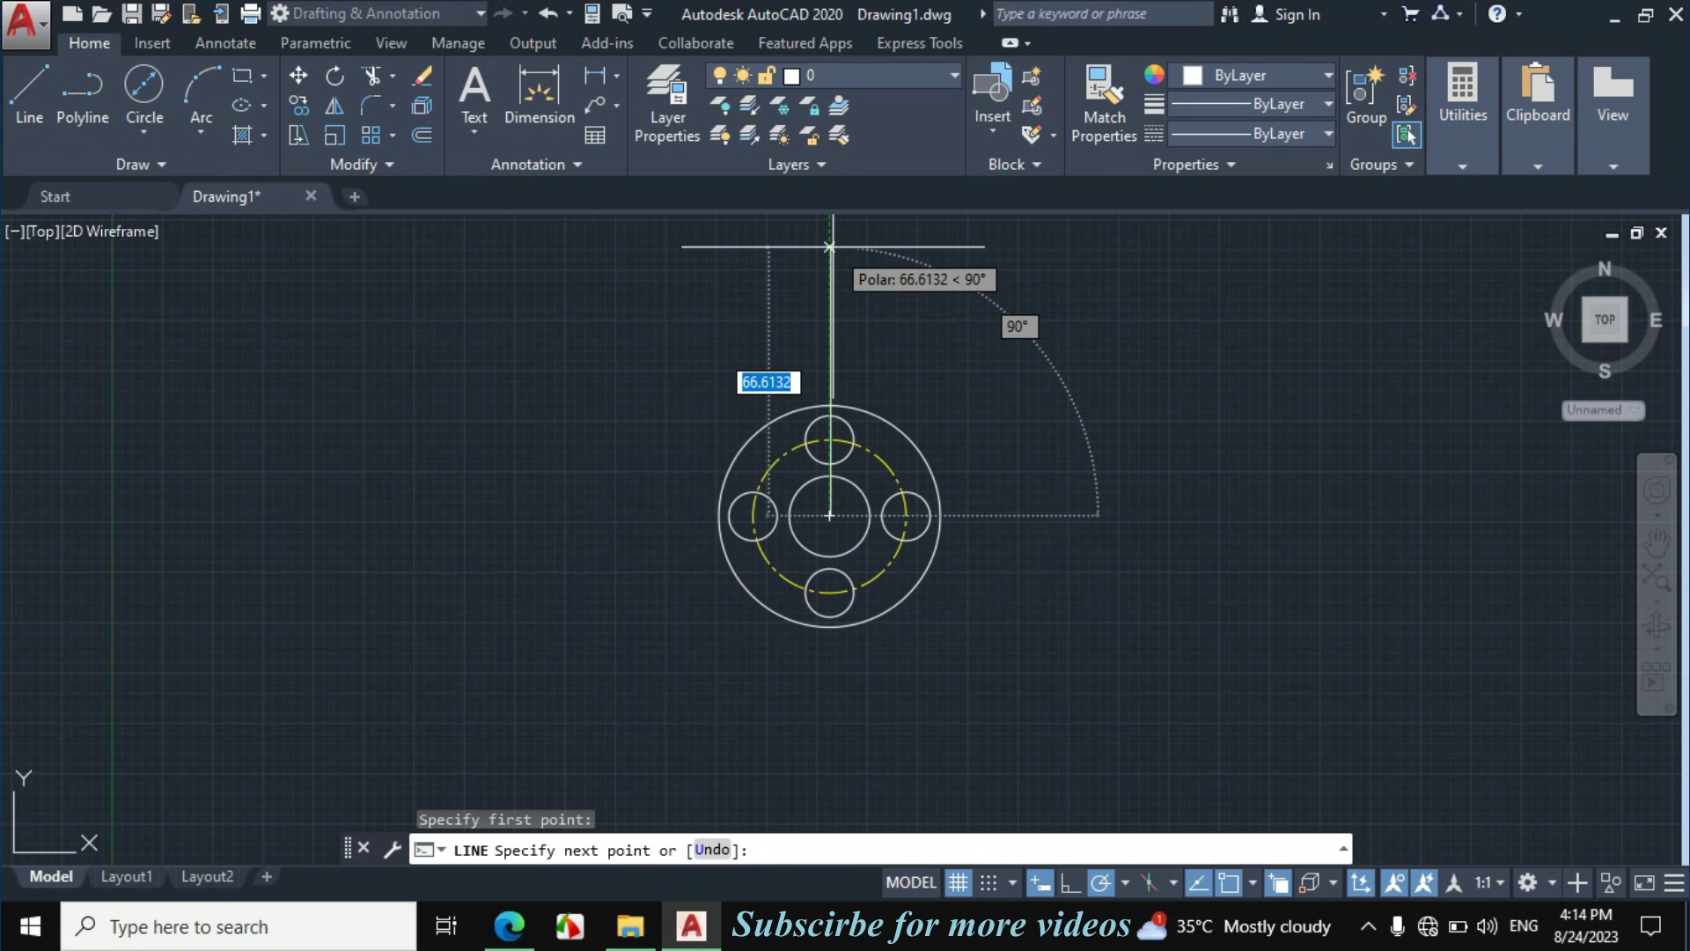
pyautogui.write('100')
pyautogui.press('Return')
pyautogui.scroll(-2, 830, 238)
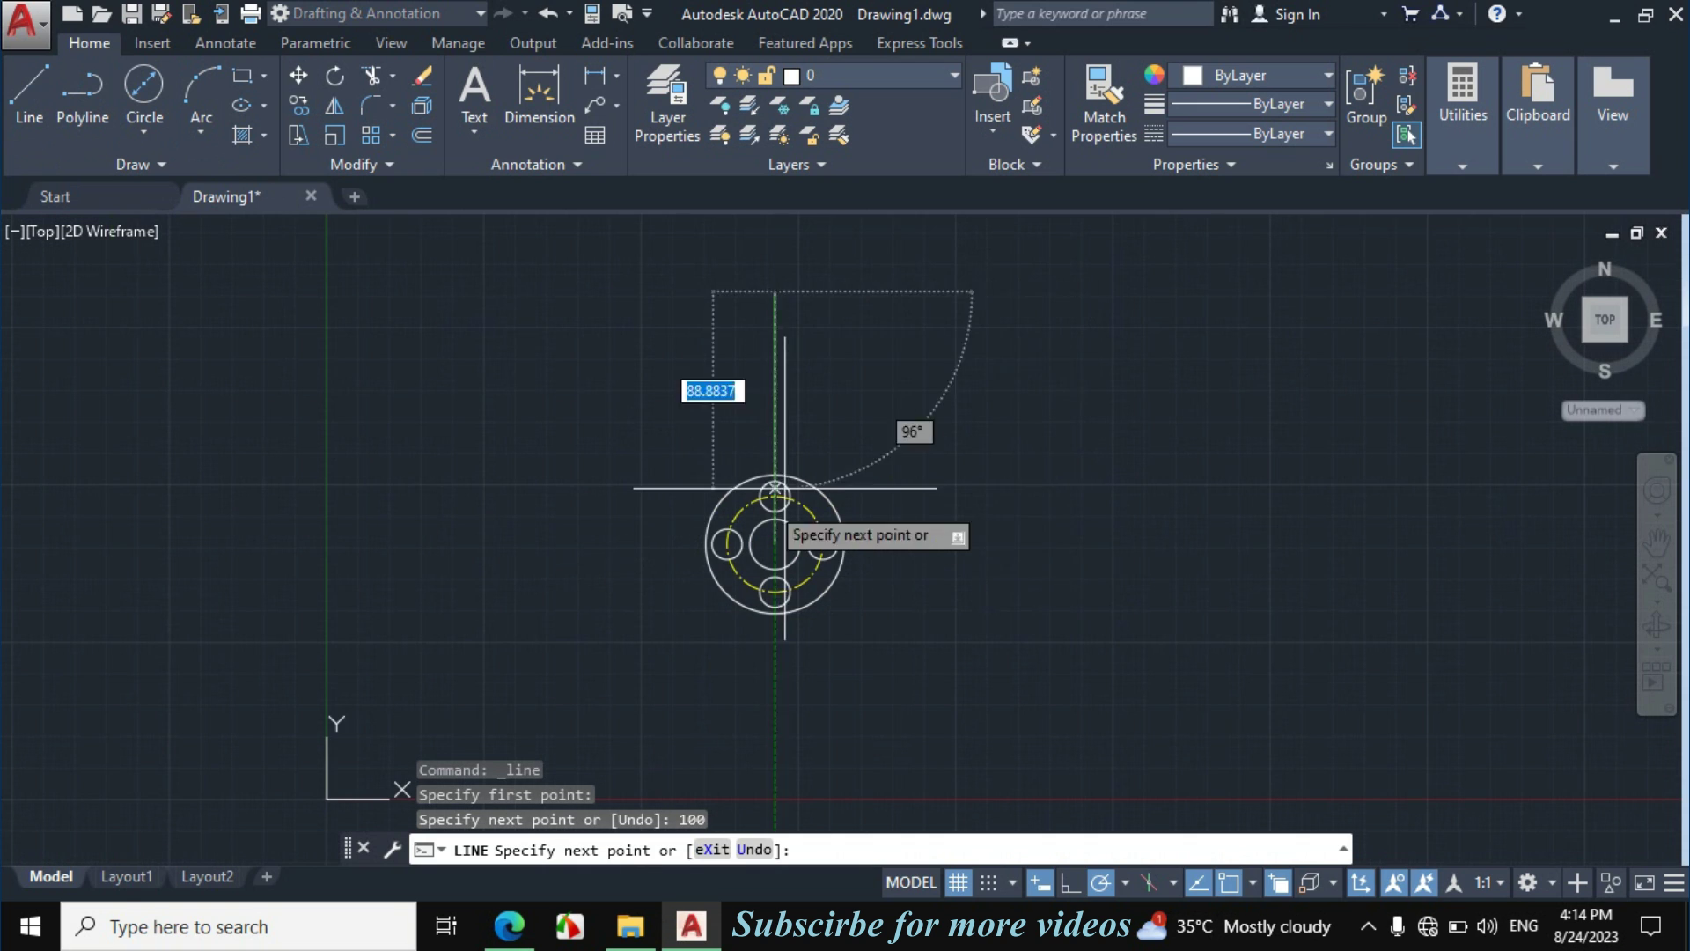
pyautogui.write('20')
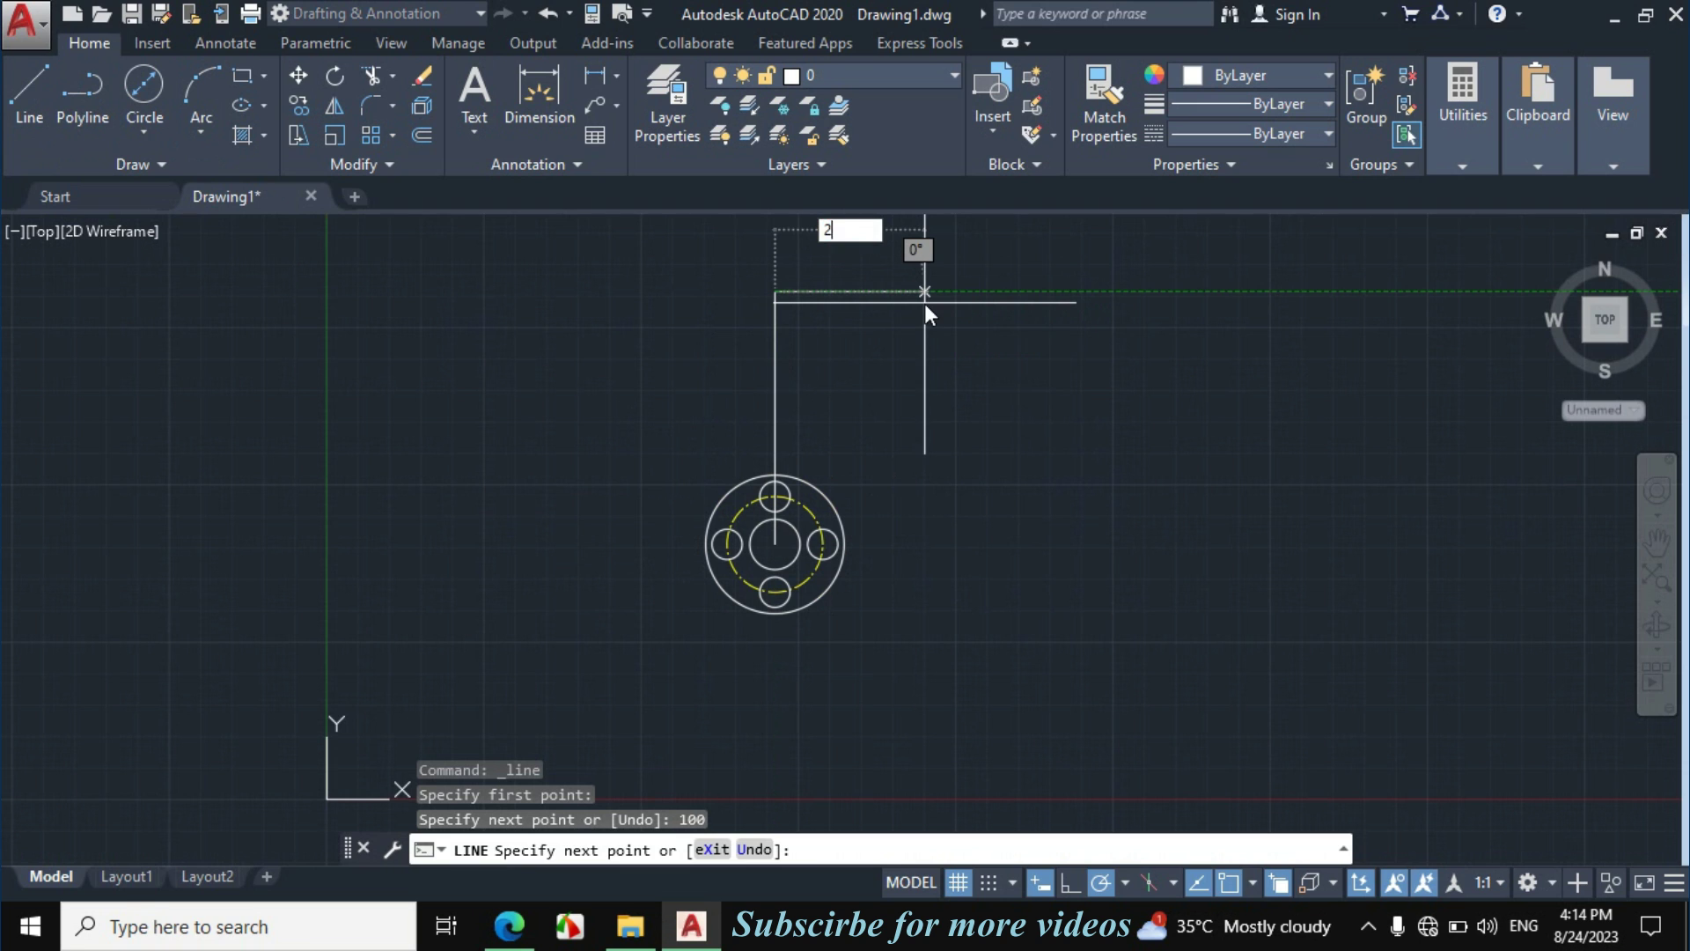
pyautogui.press('Return')
pyautogui.press('Escape')
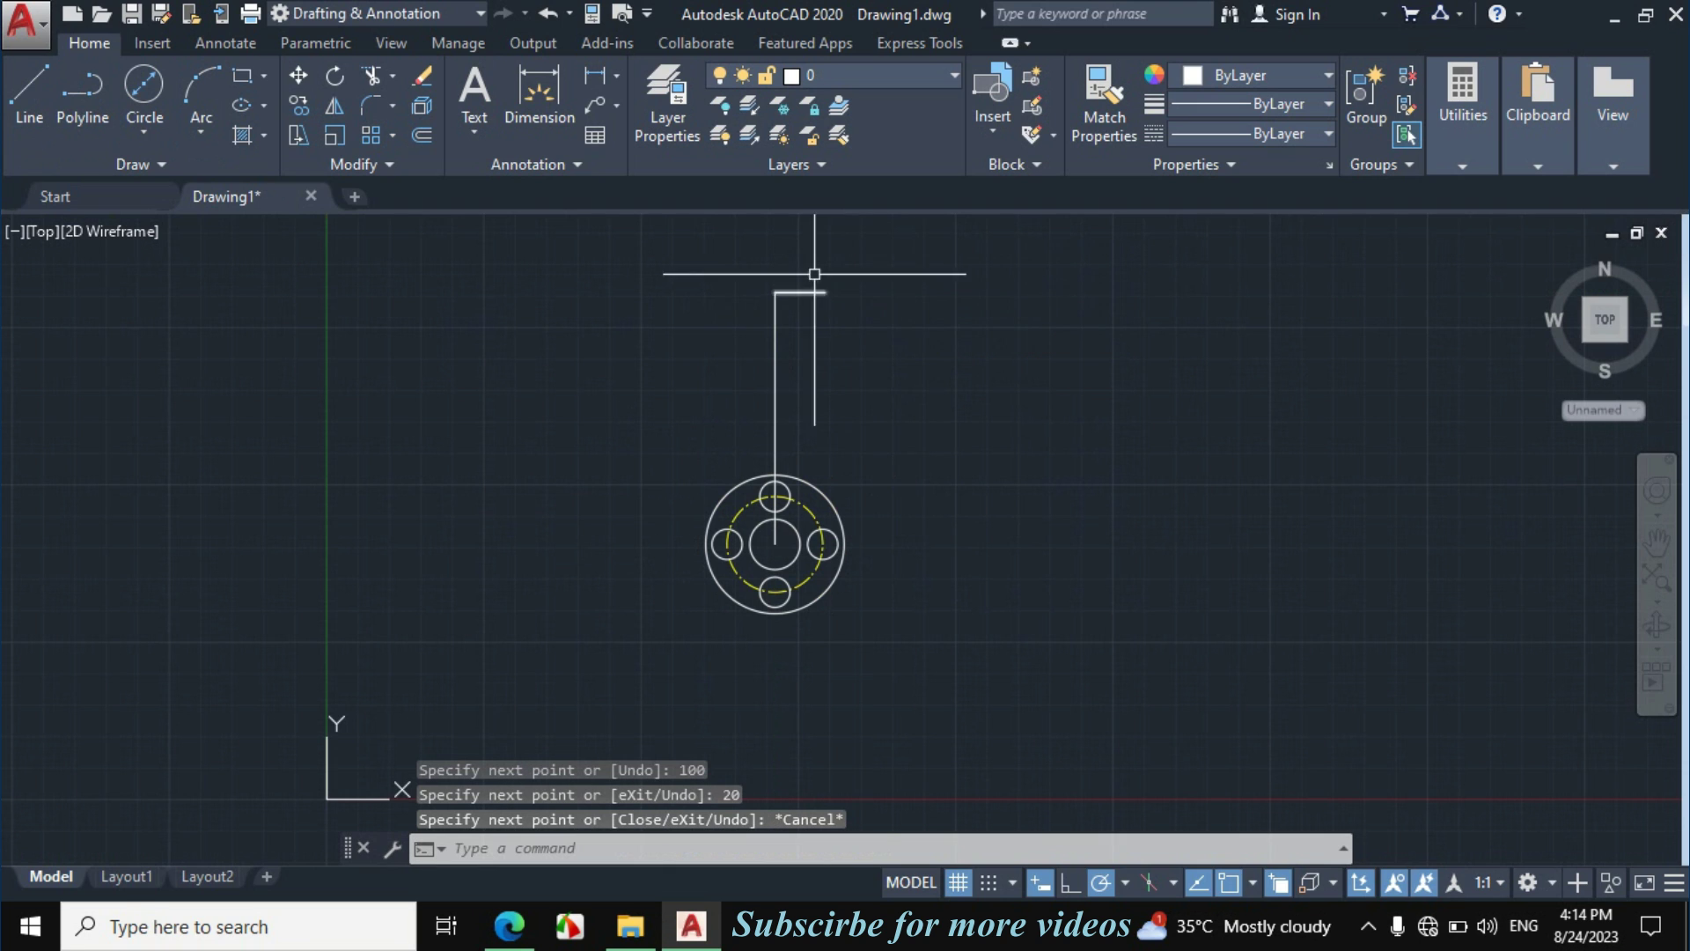
pyautogui.scroll(2, 811, 272)
pyautogui.click(532, 924)
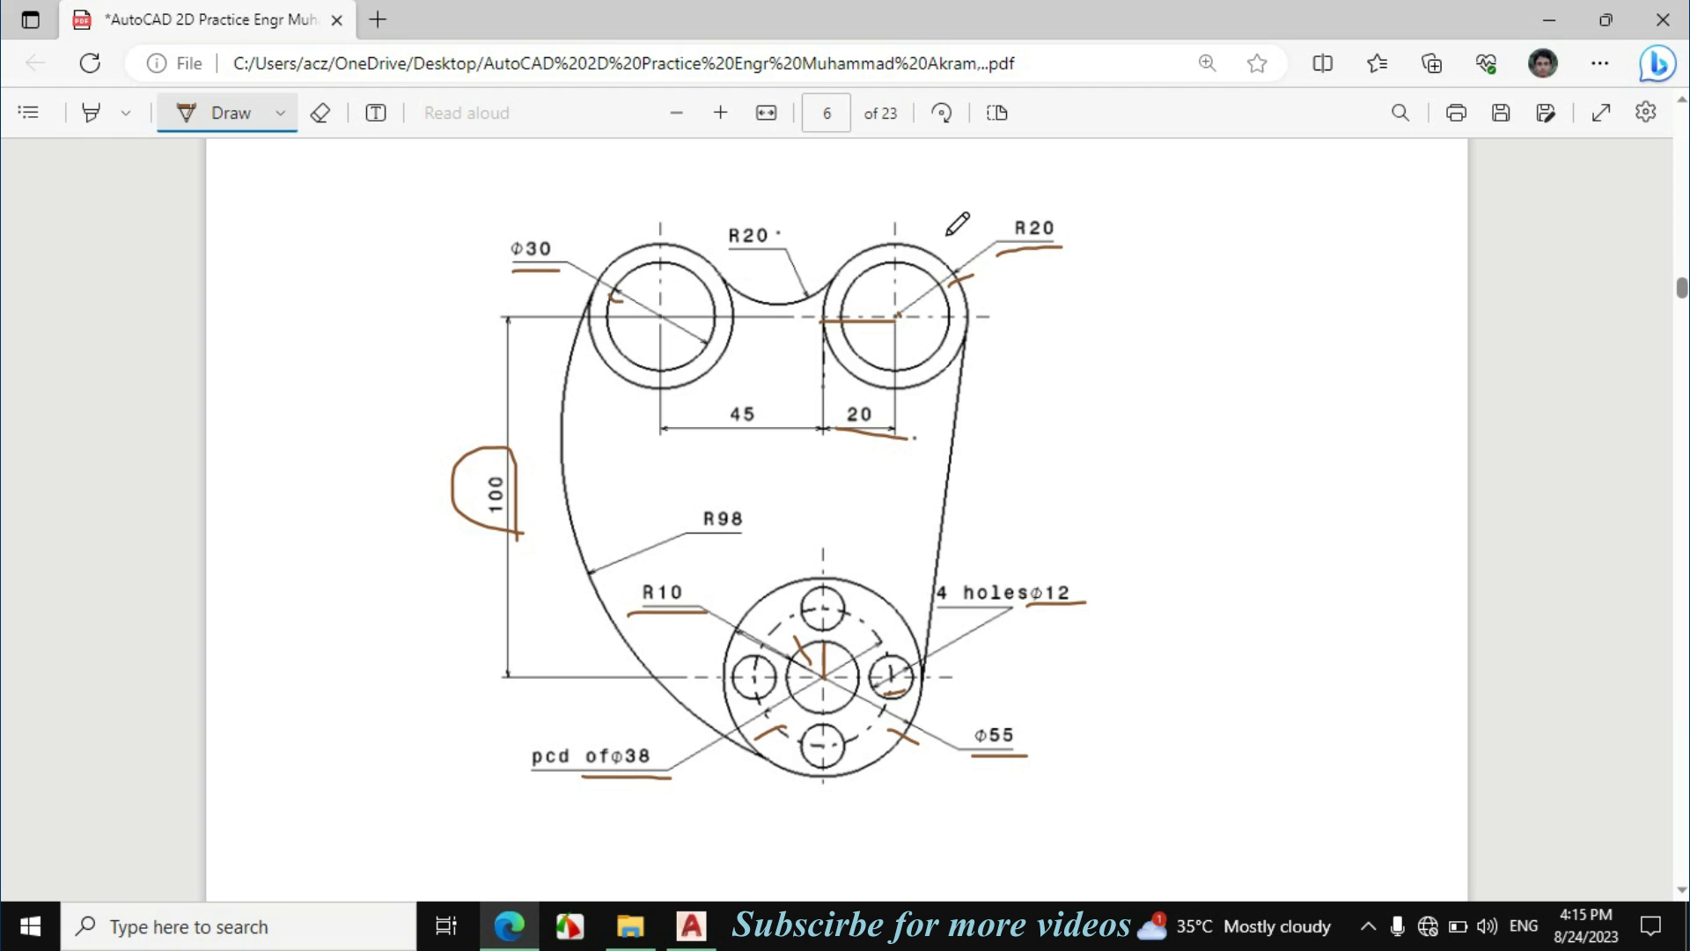
# Step: Back in AutoCAD, start a Center, Radius circle
pyautogui.click(692, 925)
pyautogui.click(144, 132)
pyautogui.click(178, 172)
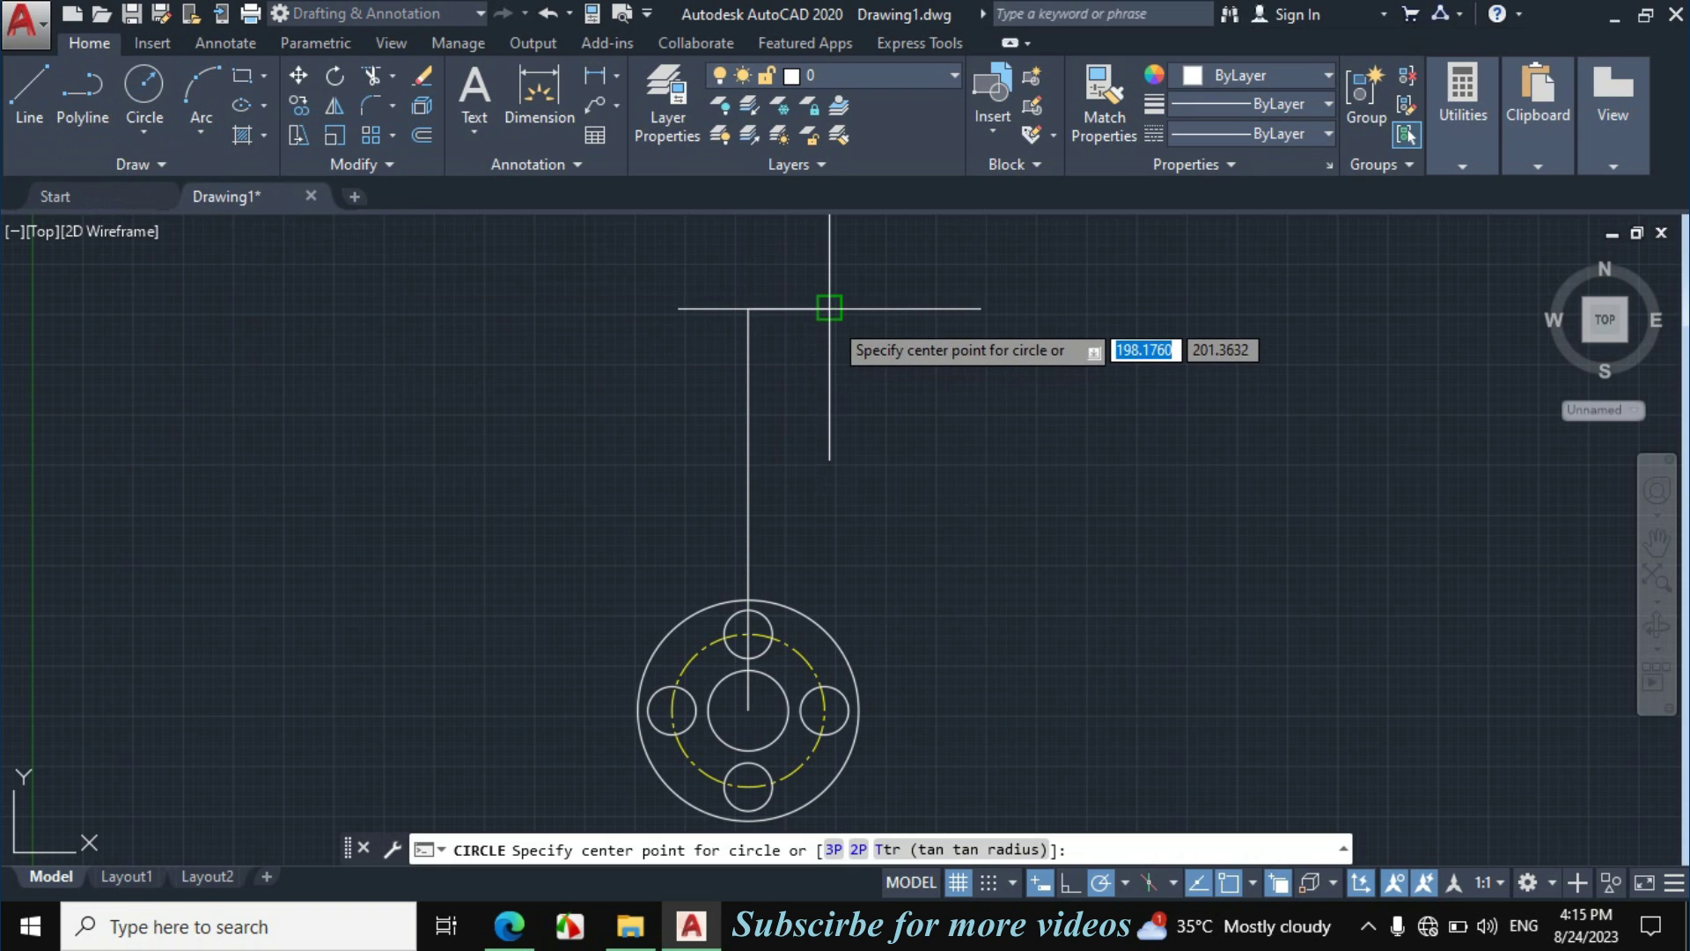
# Step: Draw a radius 20 and a diameter 30 circle at the construction line's end
pyautogui.click(828, 309)
pyautogui.write('20')
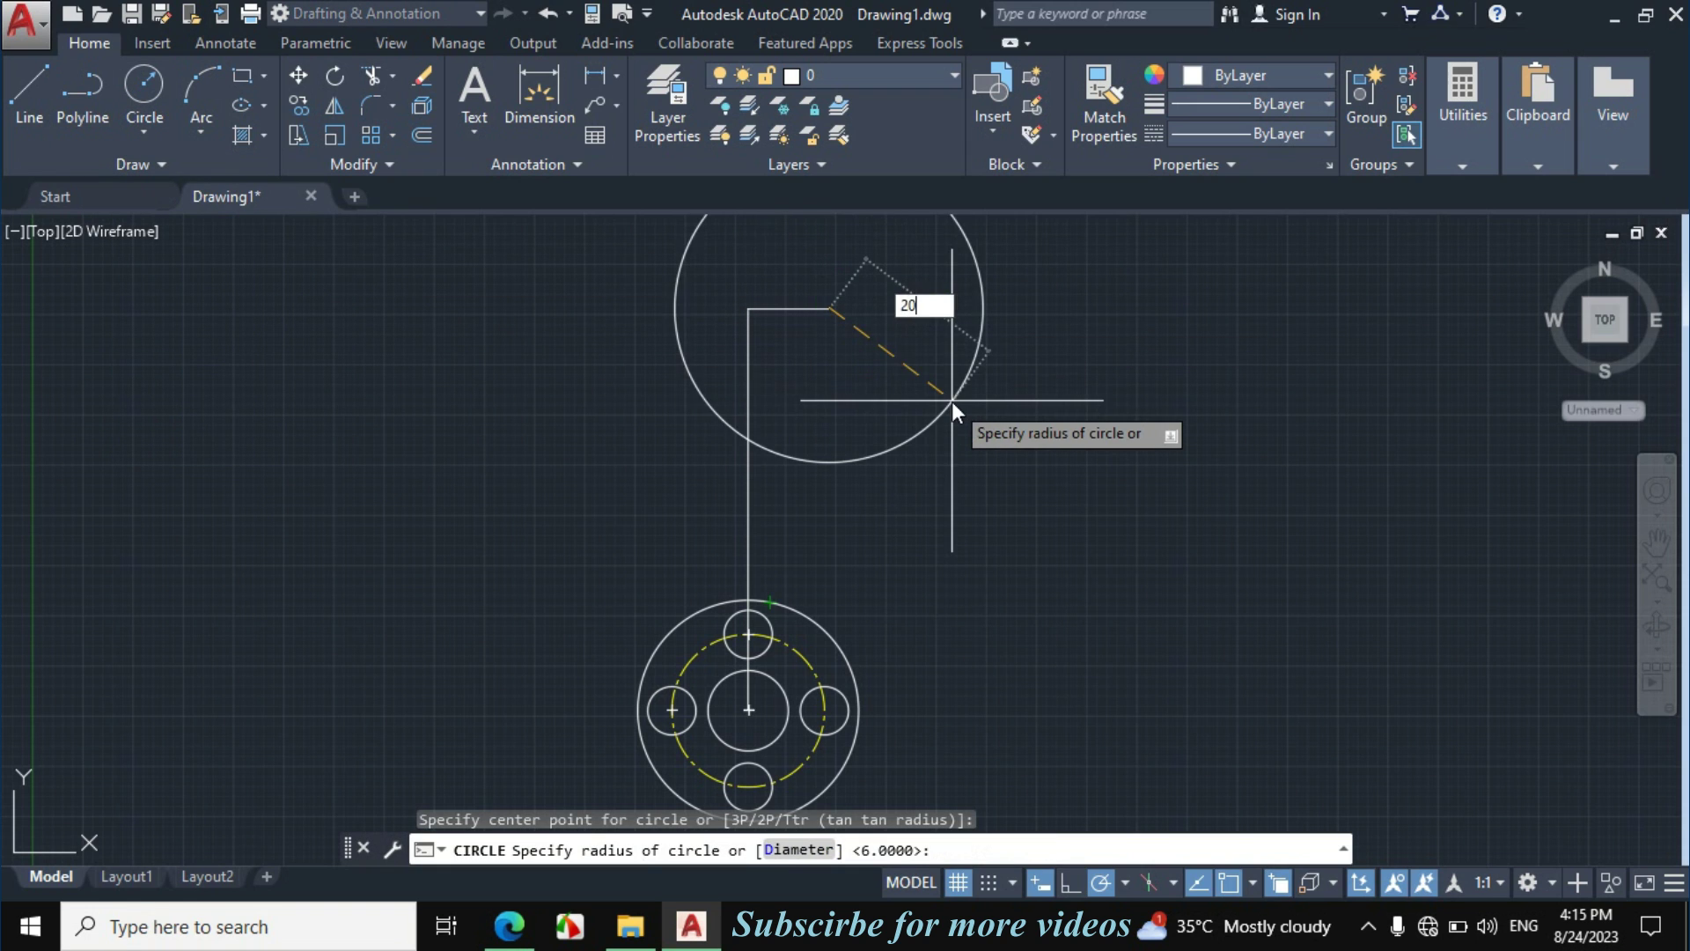
pyautogui.press('Return')
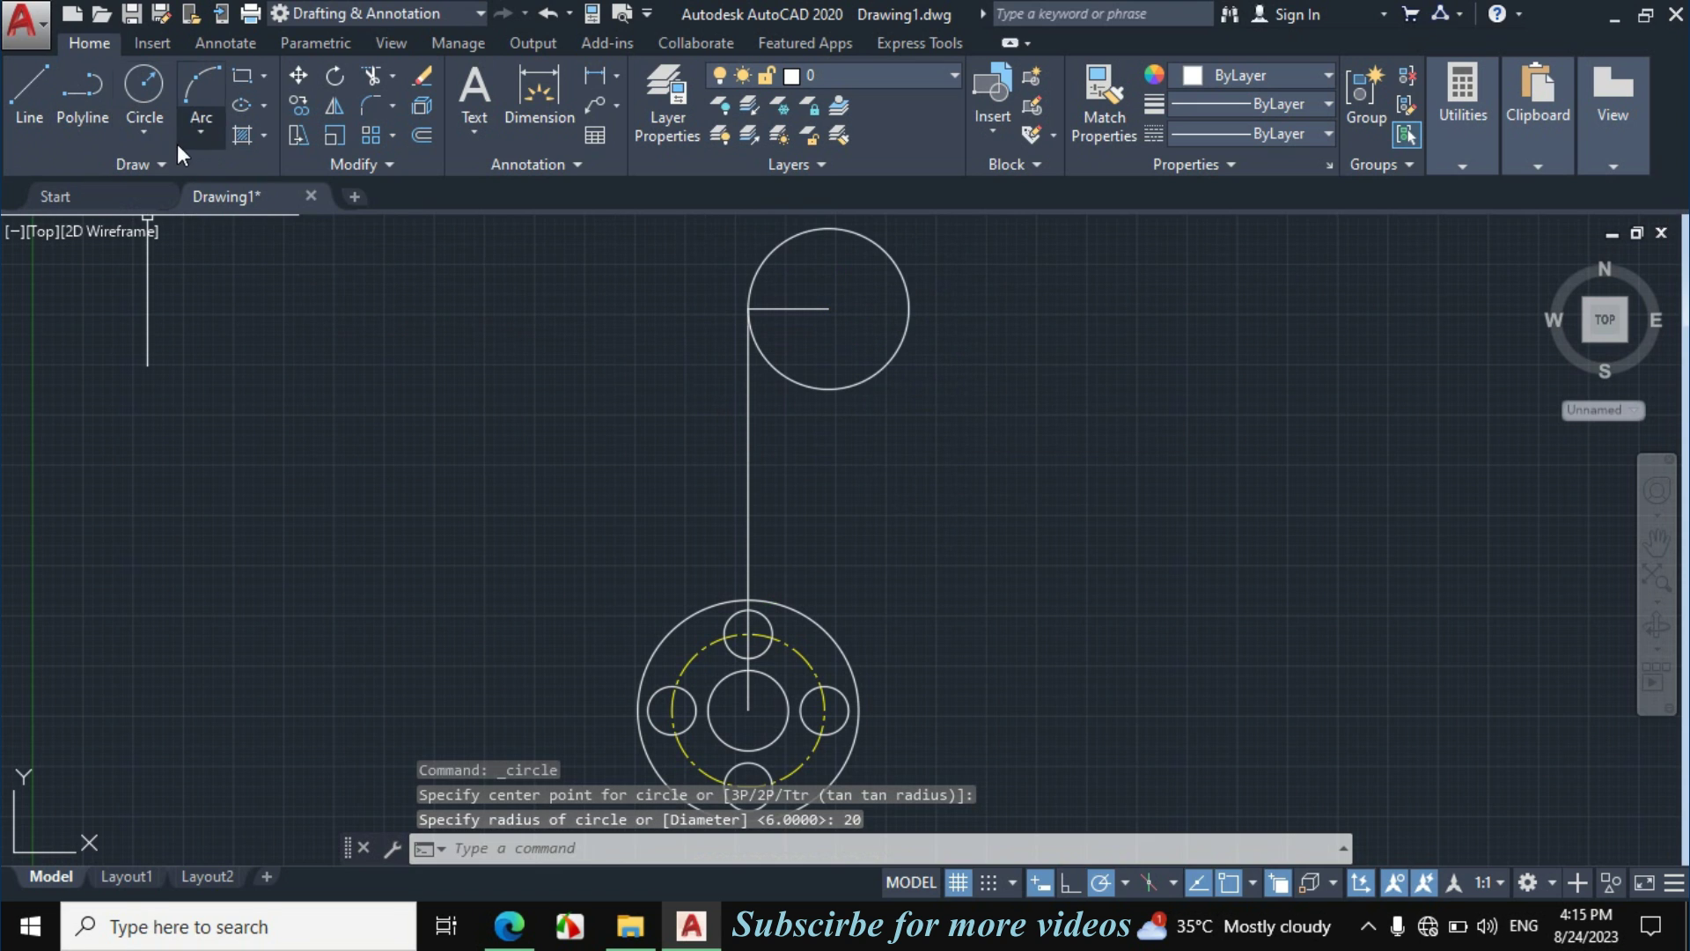
pyautogui.click(145, 132)
pyautogui.click(174, 227)
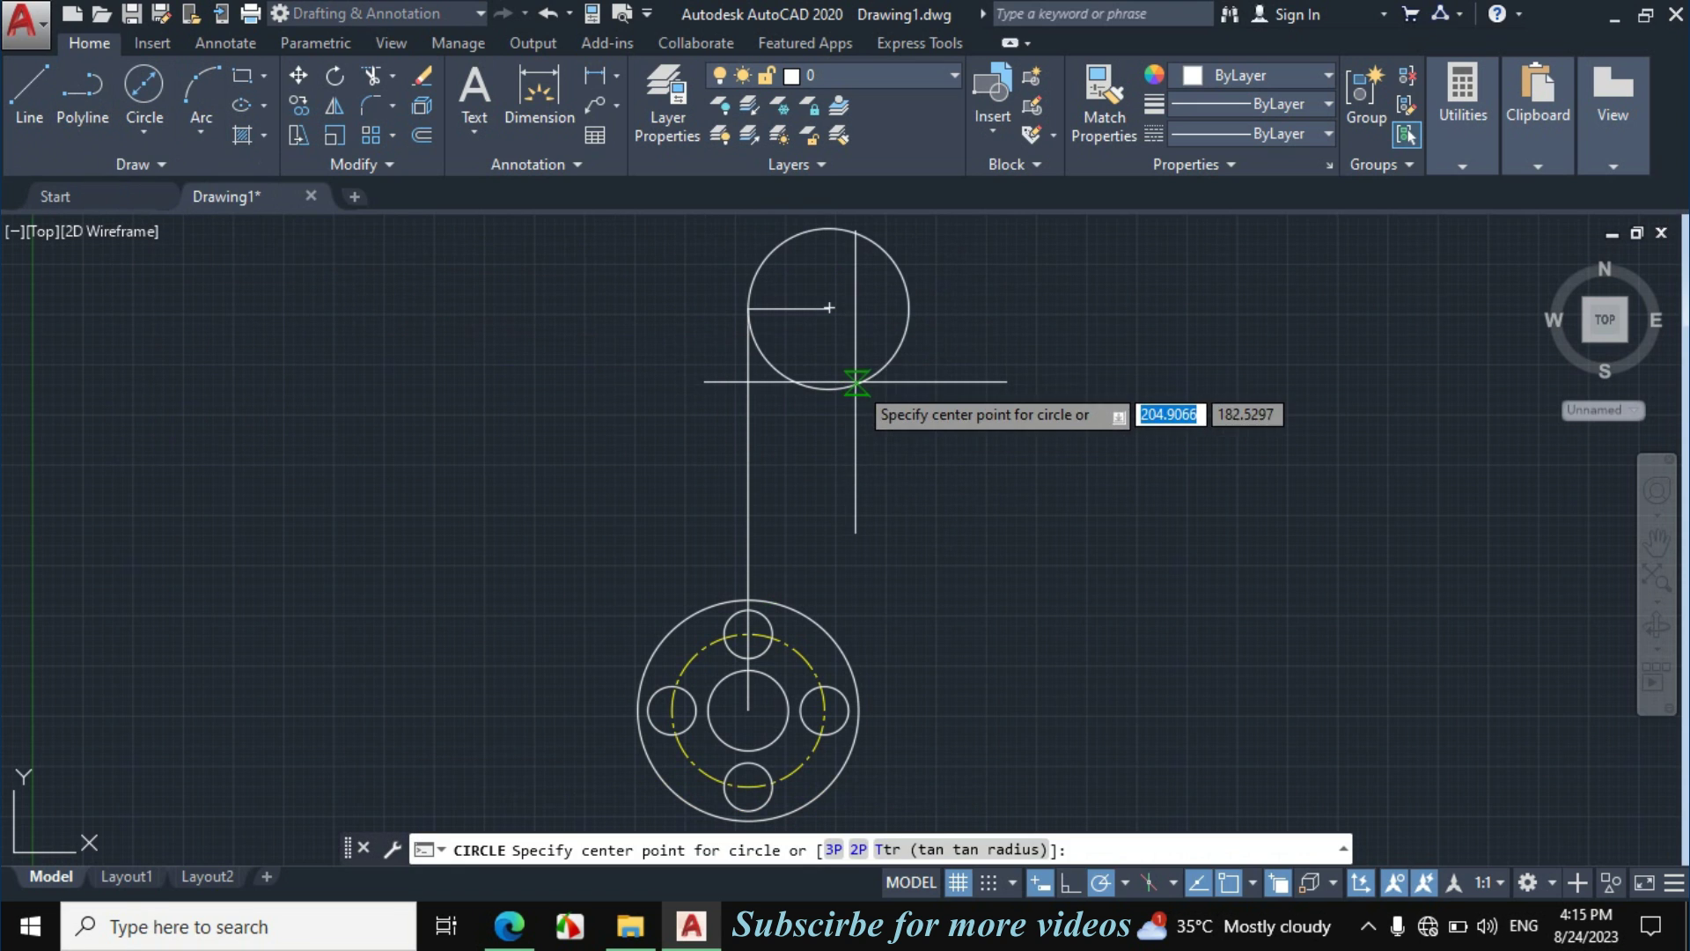
pyautogui.click(828, 309)
pyautogui.write('30')
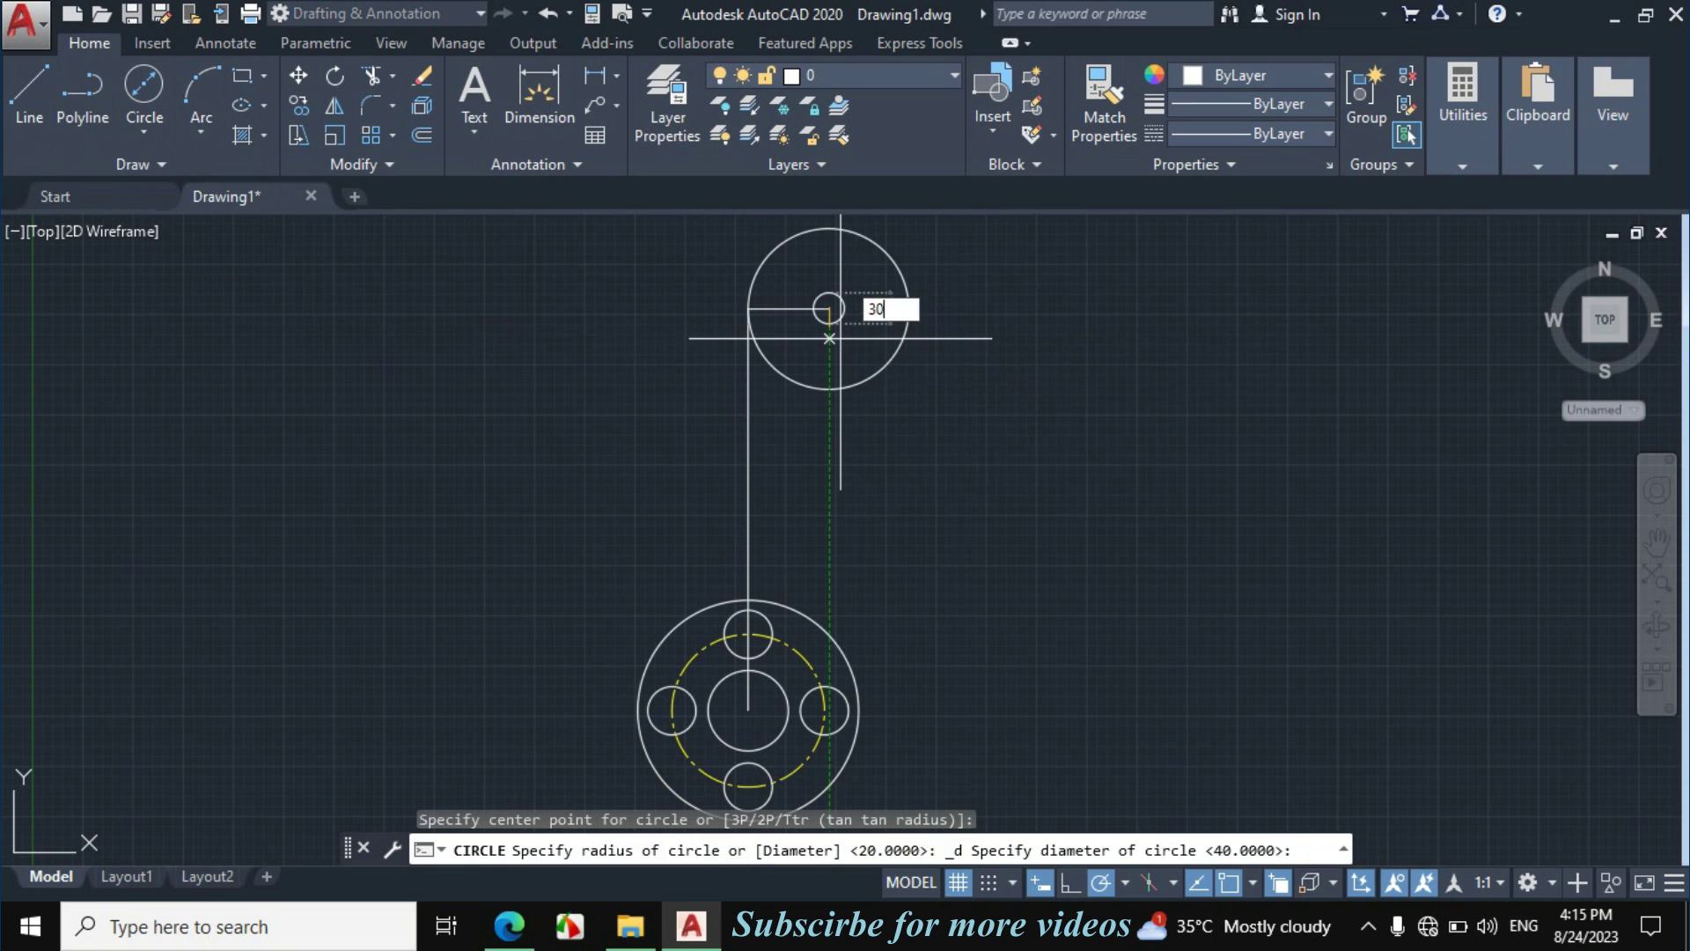
pyautogui.press('Return')
# Step: Erase the vertical and horizontal construction lines
pyautogui.click(847, 328)
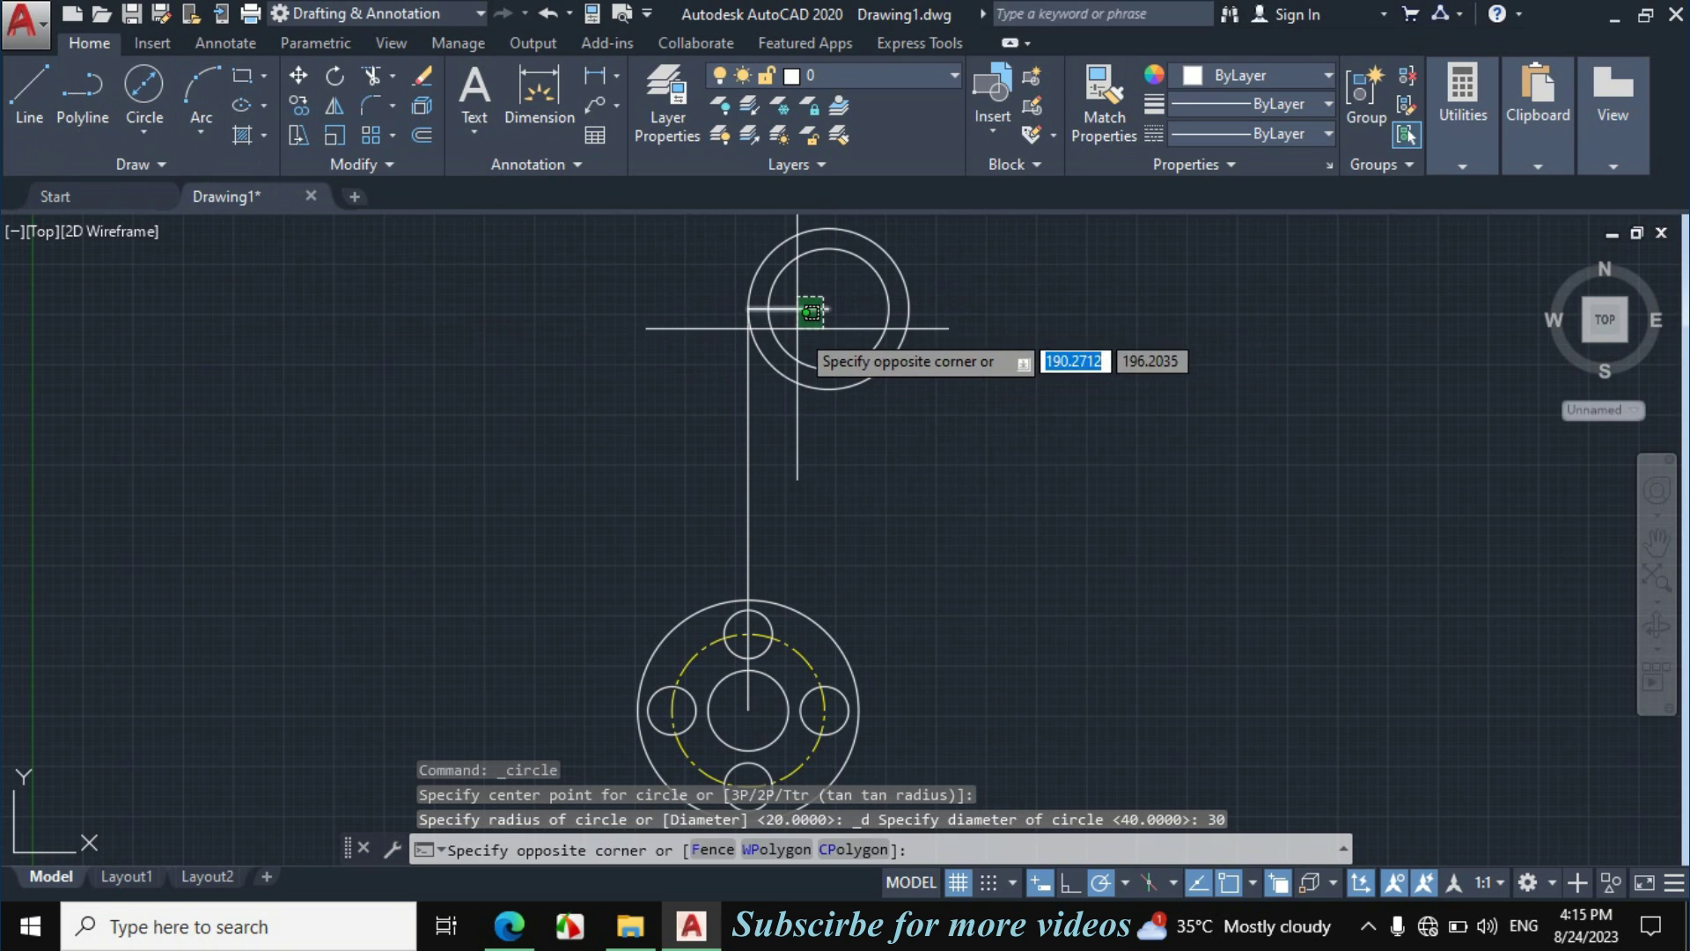
pyautogui.click(808, 299)
pyautogui.click(773, 493)
pyautogui.click(716, 468)
pyautogui.write('E')
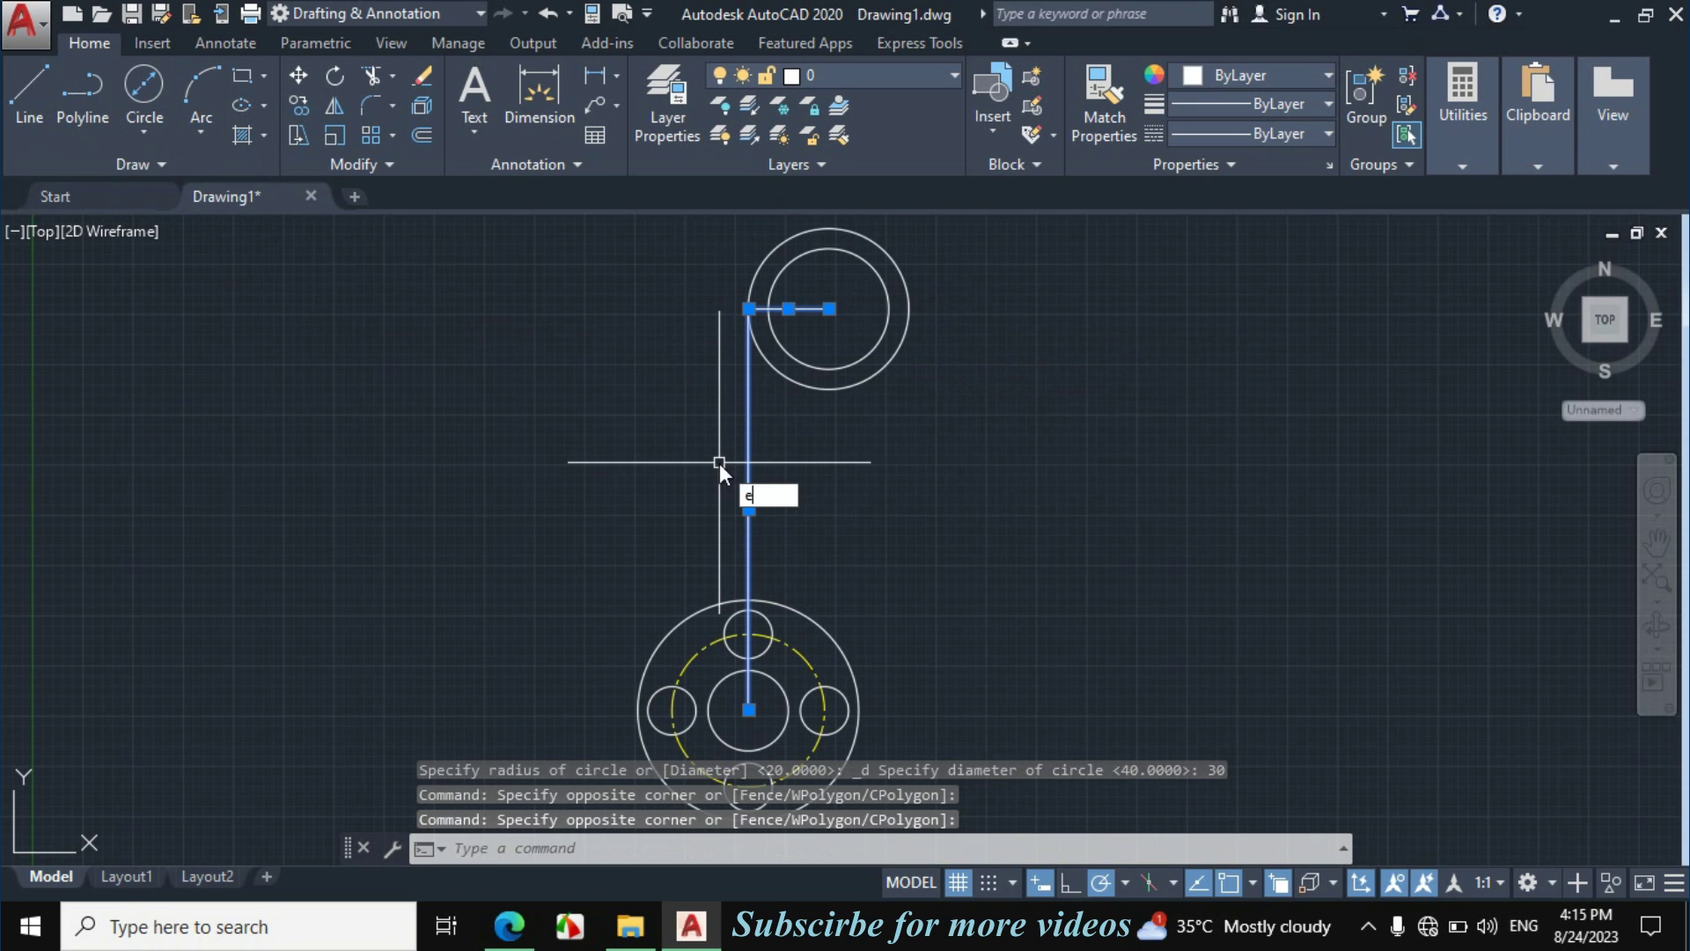
pyautogui.press('Return')
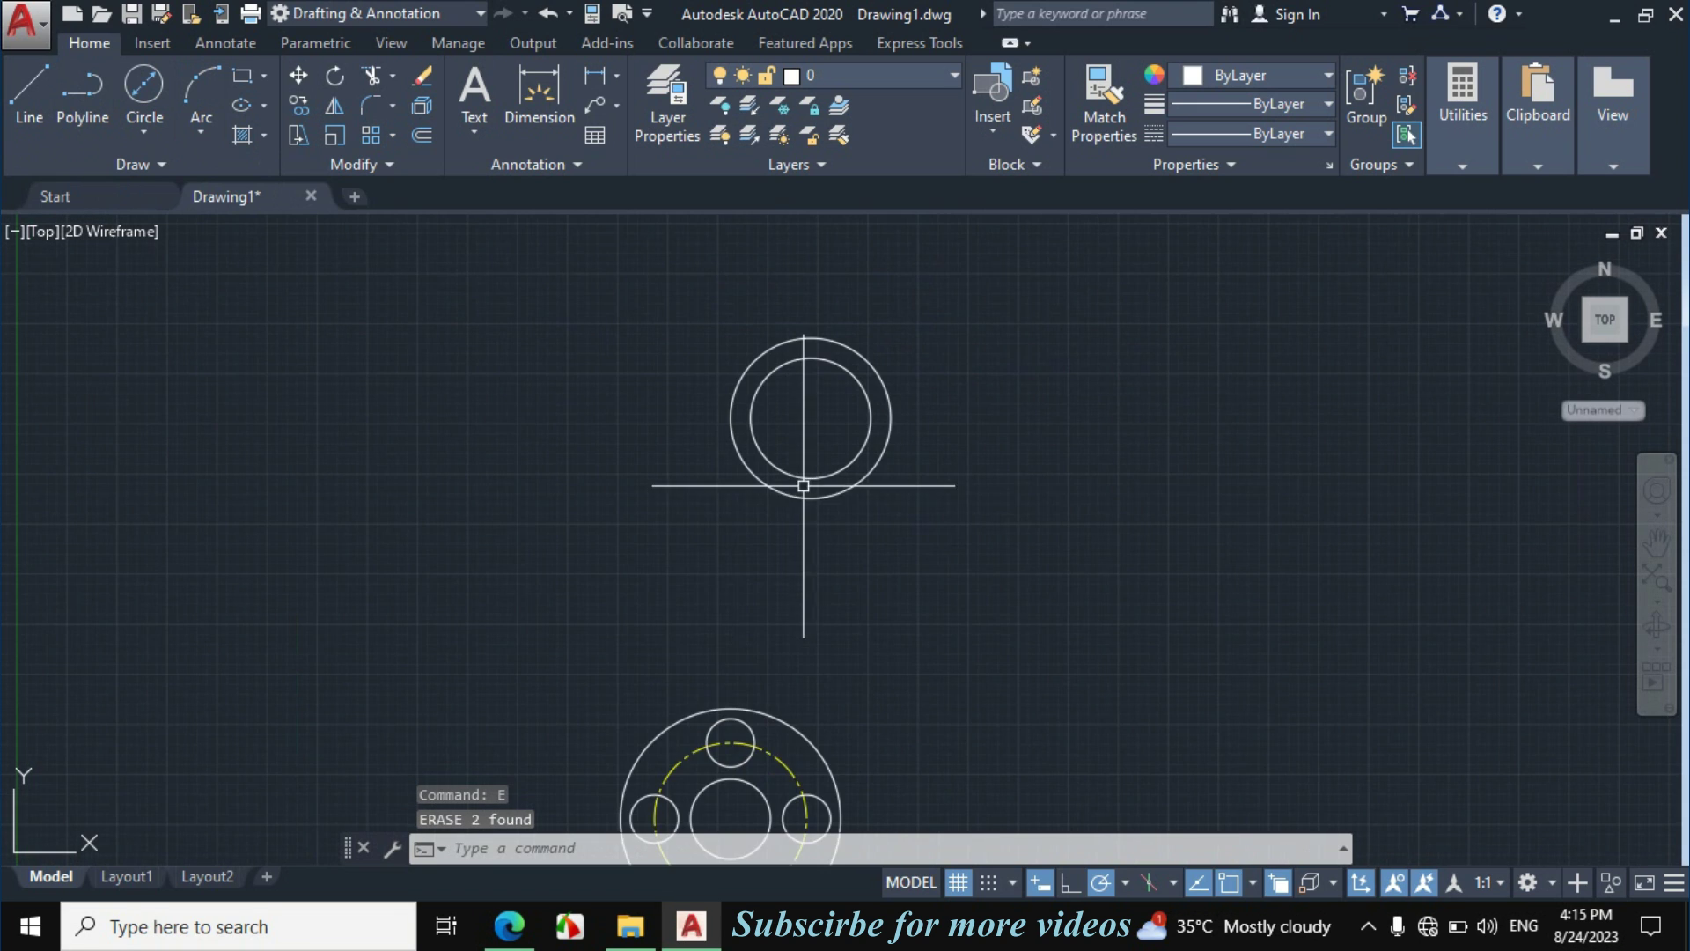
pyautogui.click(521, 927)
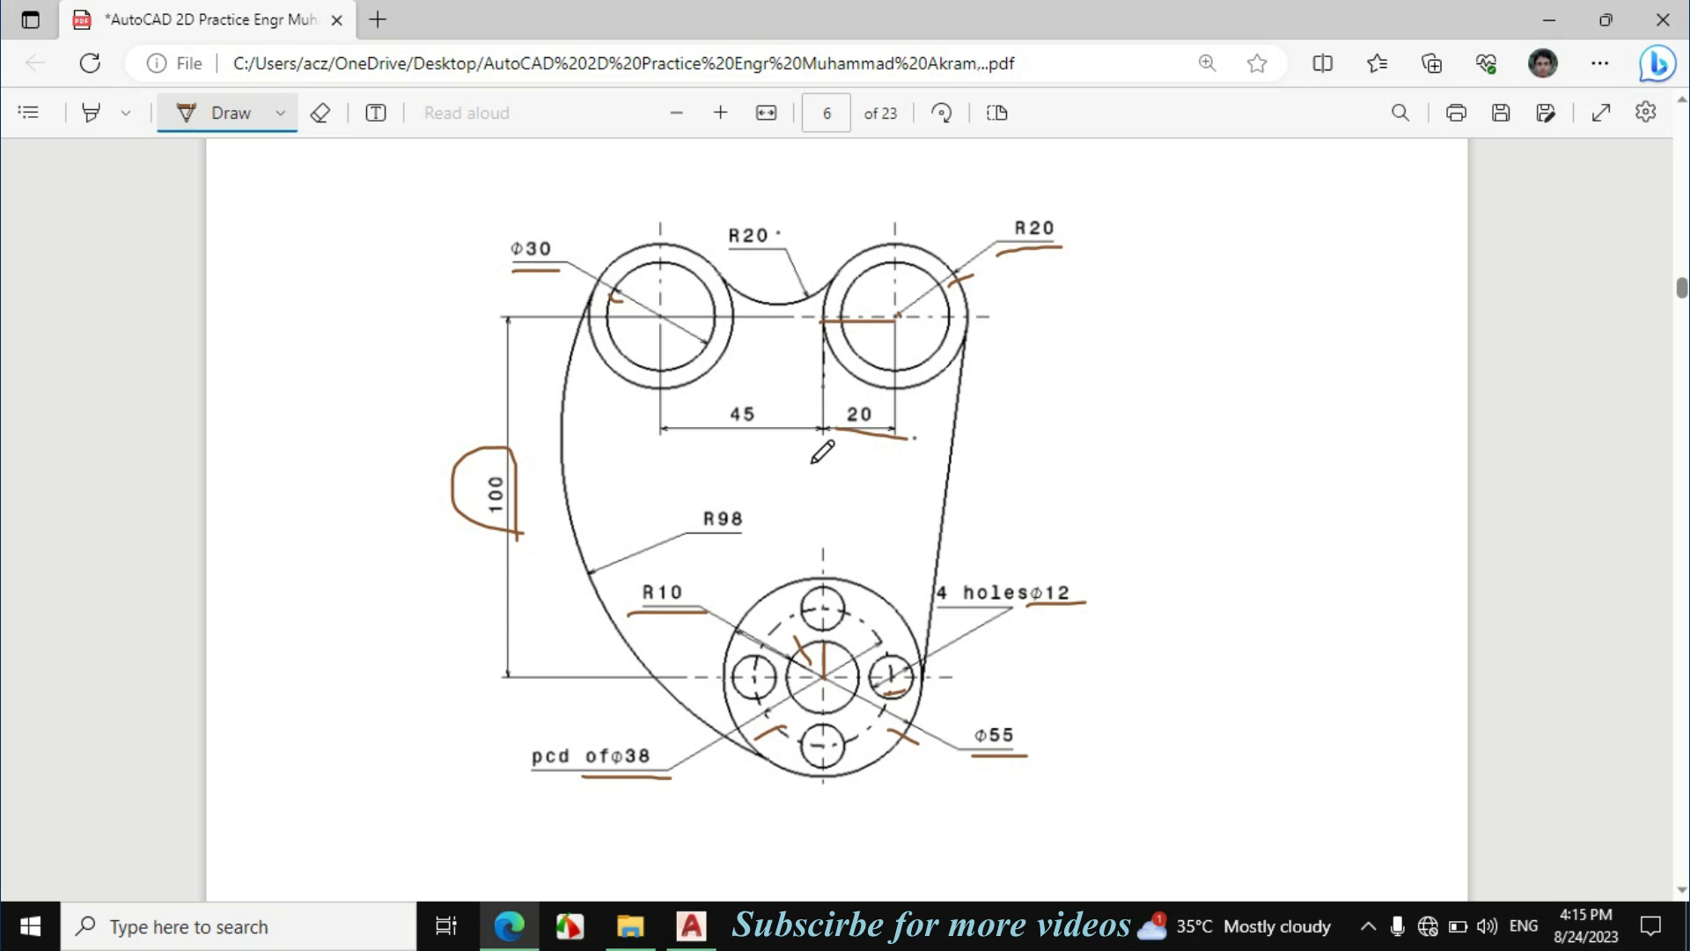
# Step: Ink a 65 total (45 + 20) under the PDF dimensions, then go back to AutoCAD
pyautogui.moveTo(655, 440)
pyautogui.mouseDown()
pyautogui.moveTo(897, 447)
pyautogui.moveTo(822, 490)
pyautogui.mouseUp()
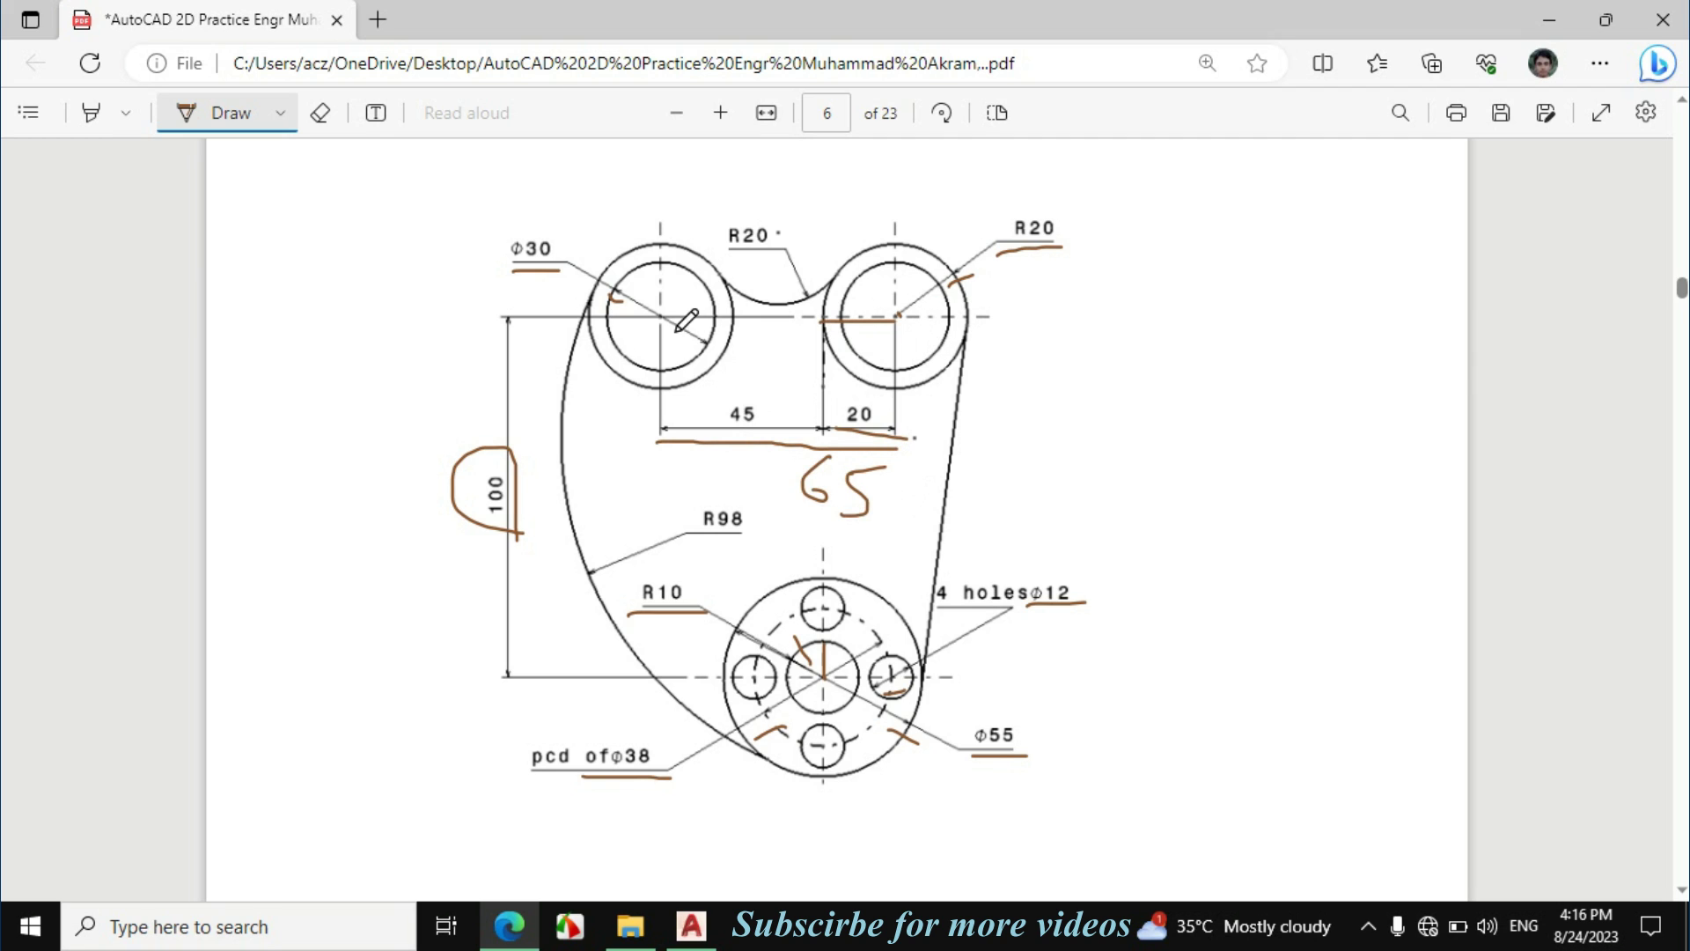
pyautogui.click(692, 925)
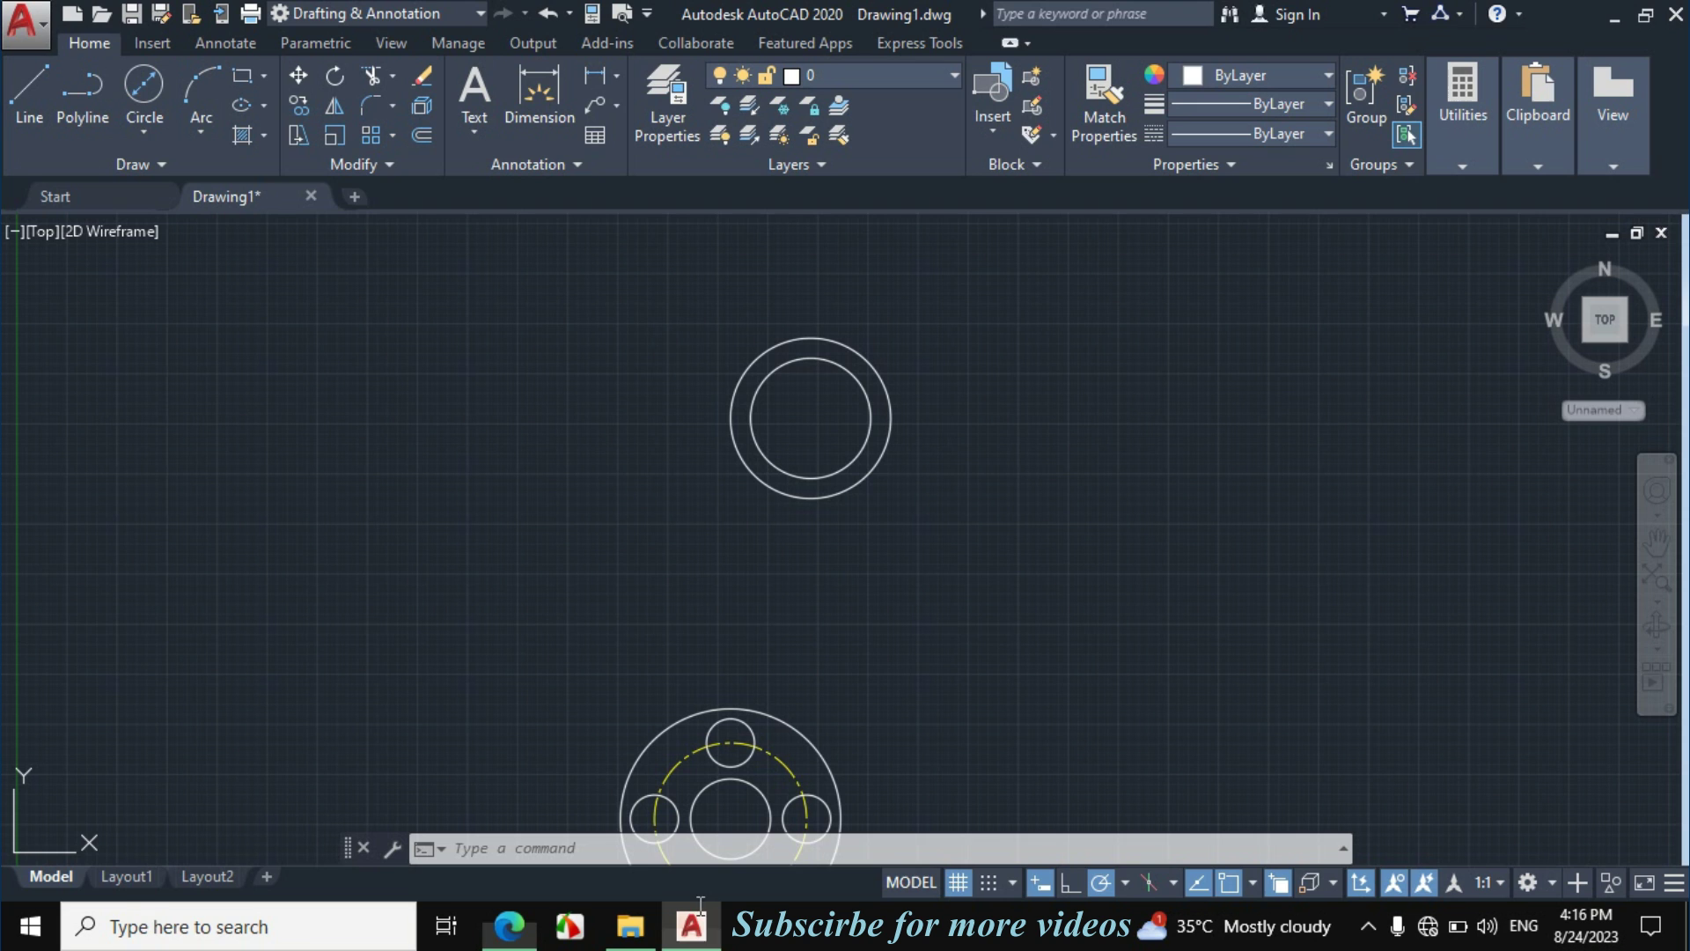
# Step: Copy the two concentric top circles 65 units to the left from their centre
pyautogui.click(713, 554)
pyautogui.write('CO')
pyautogui.press('Return')
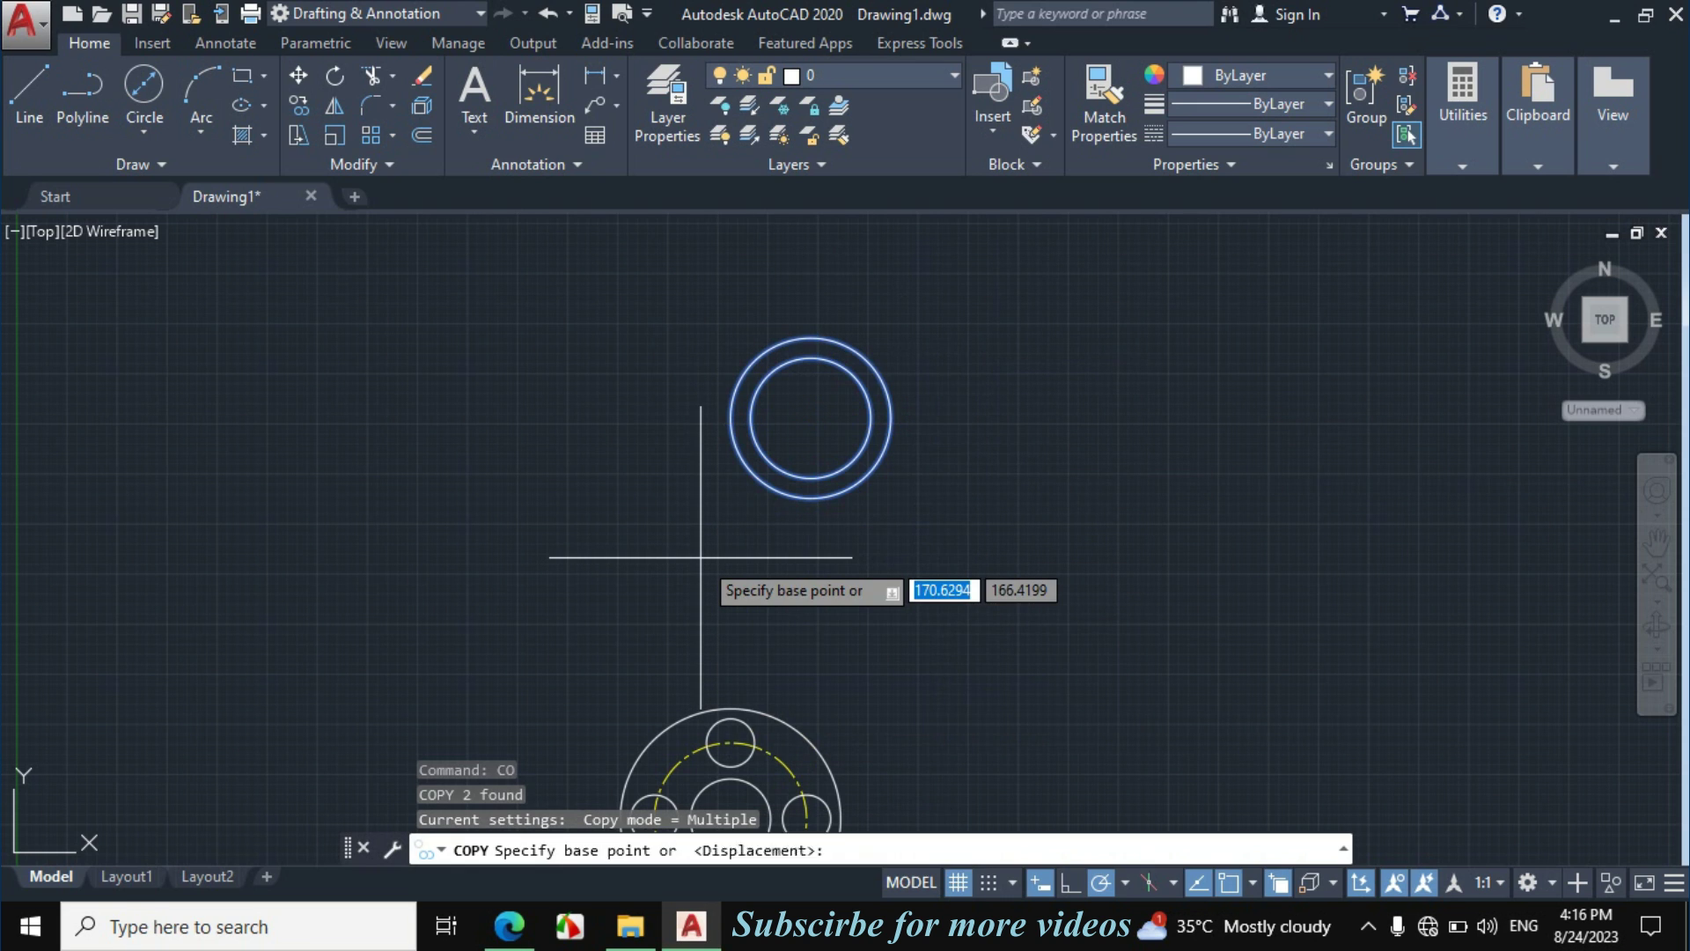
pyautogui.click(810, 417)
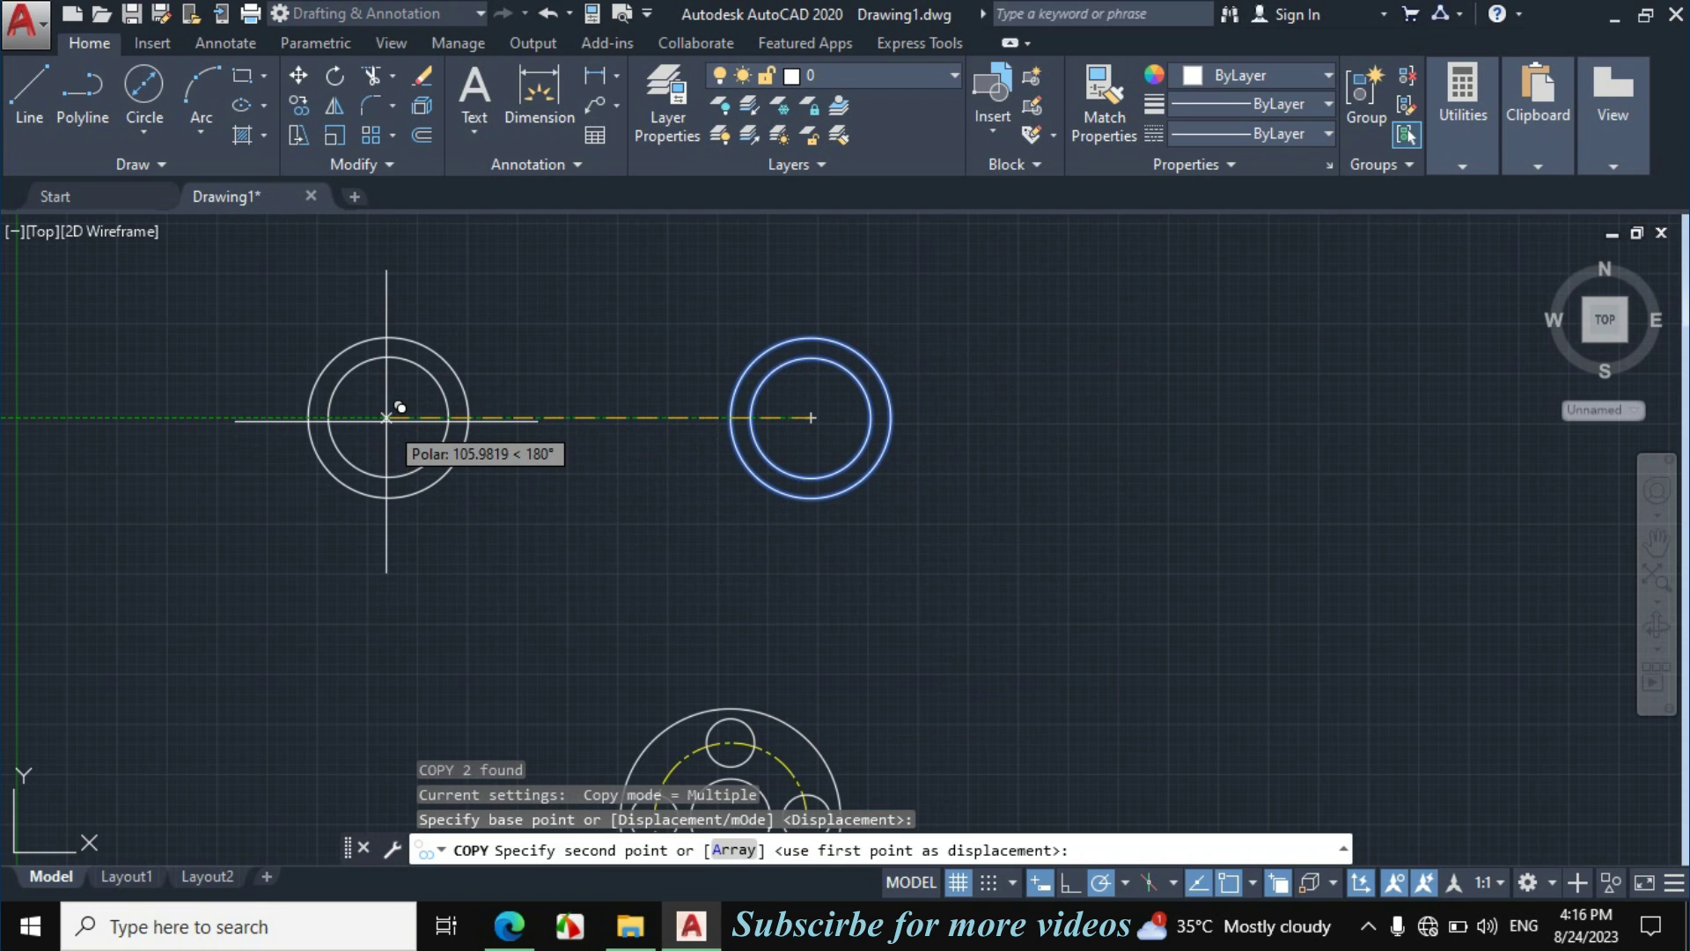
pyautogui.write('65')
pyautogui.press('Return')
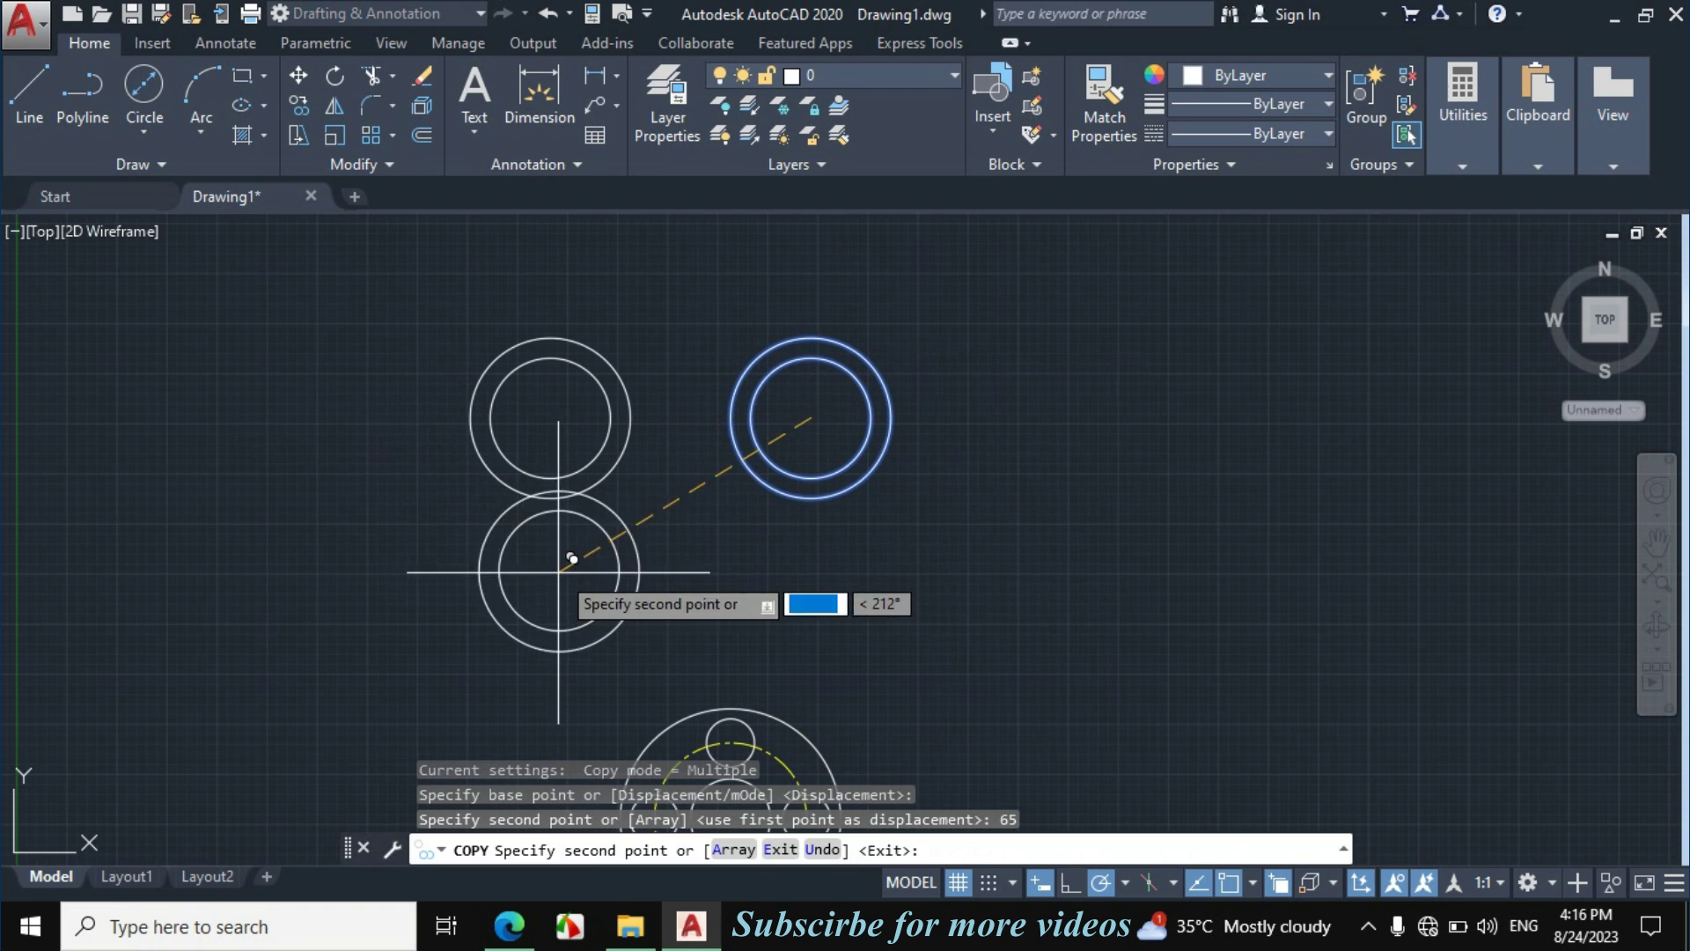
pyautogui.press('Escape')
pyautogui.scroll(-2, 663, 403)
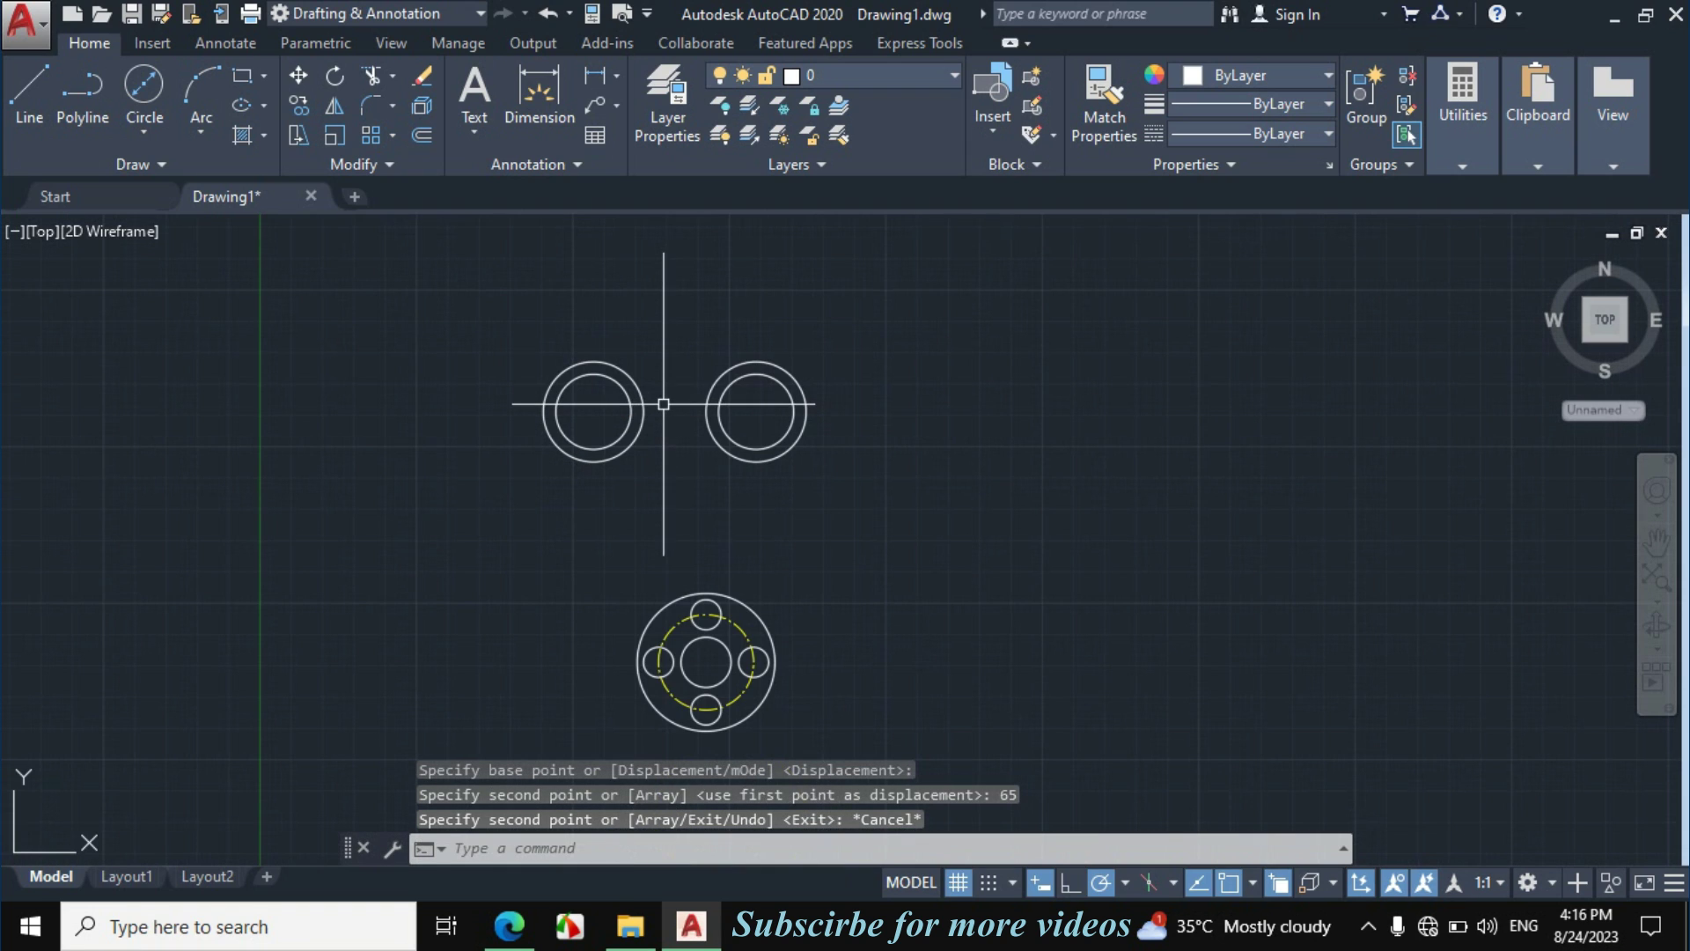
pyautogui.click(509, 924)
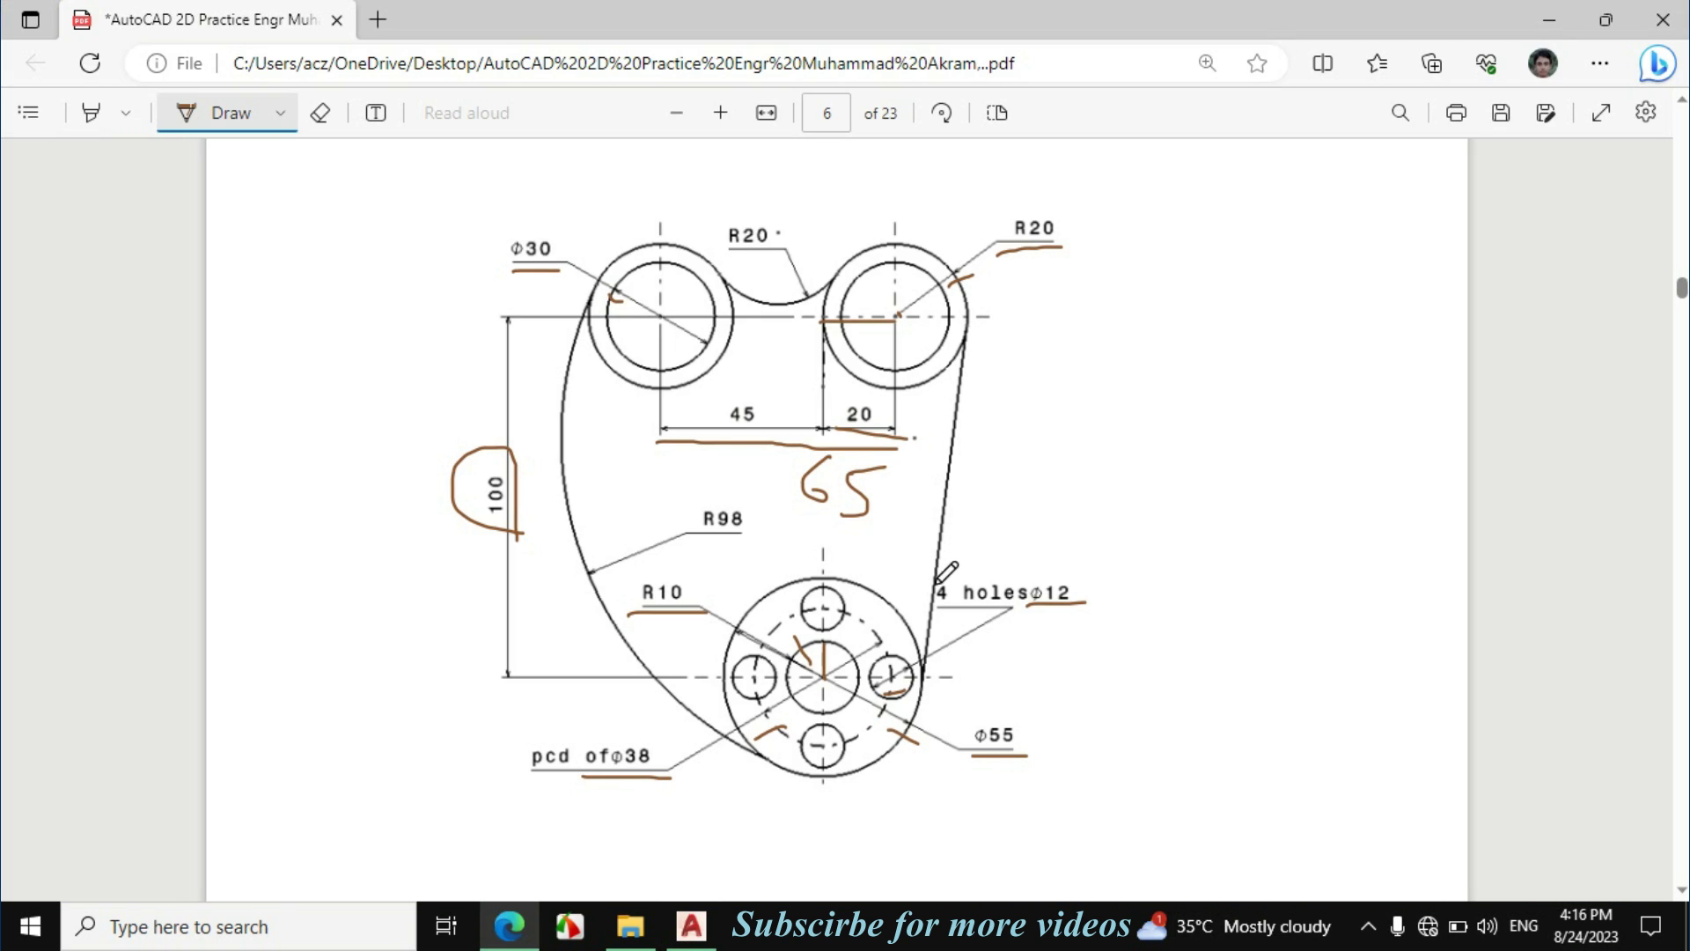
# Step: Draw a line tangent to the right top boss's outer circle and the bottom Ø55 circle
pyautogui.click(692, 924)
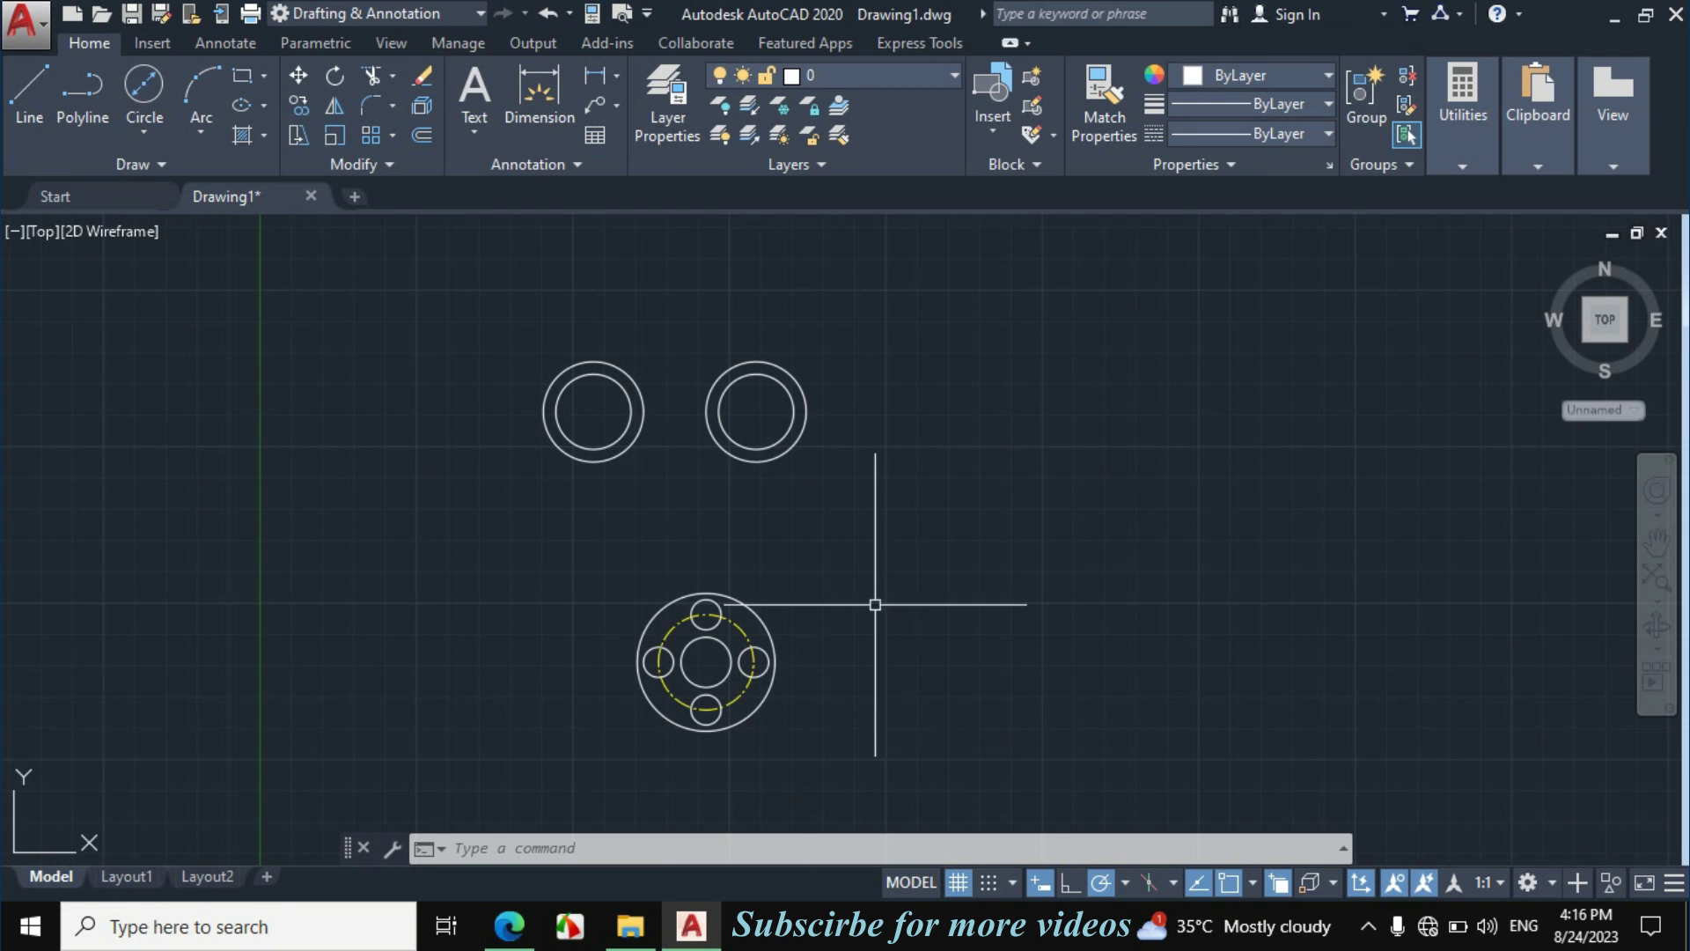
pyautogui.write('l')
pyautogui.press('Return')
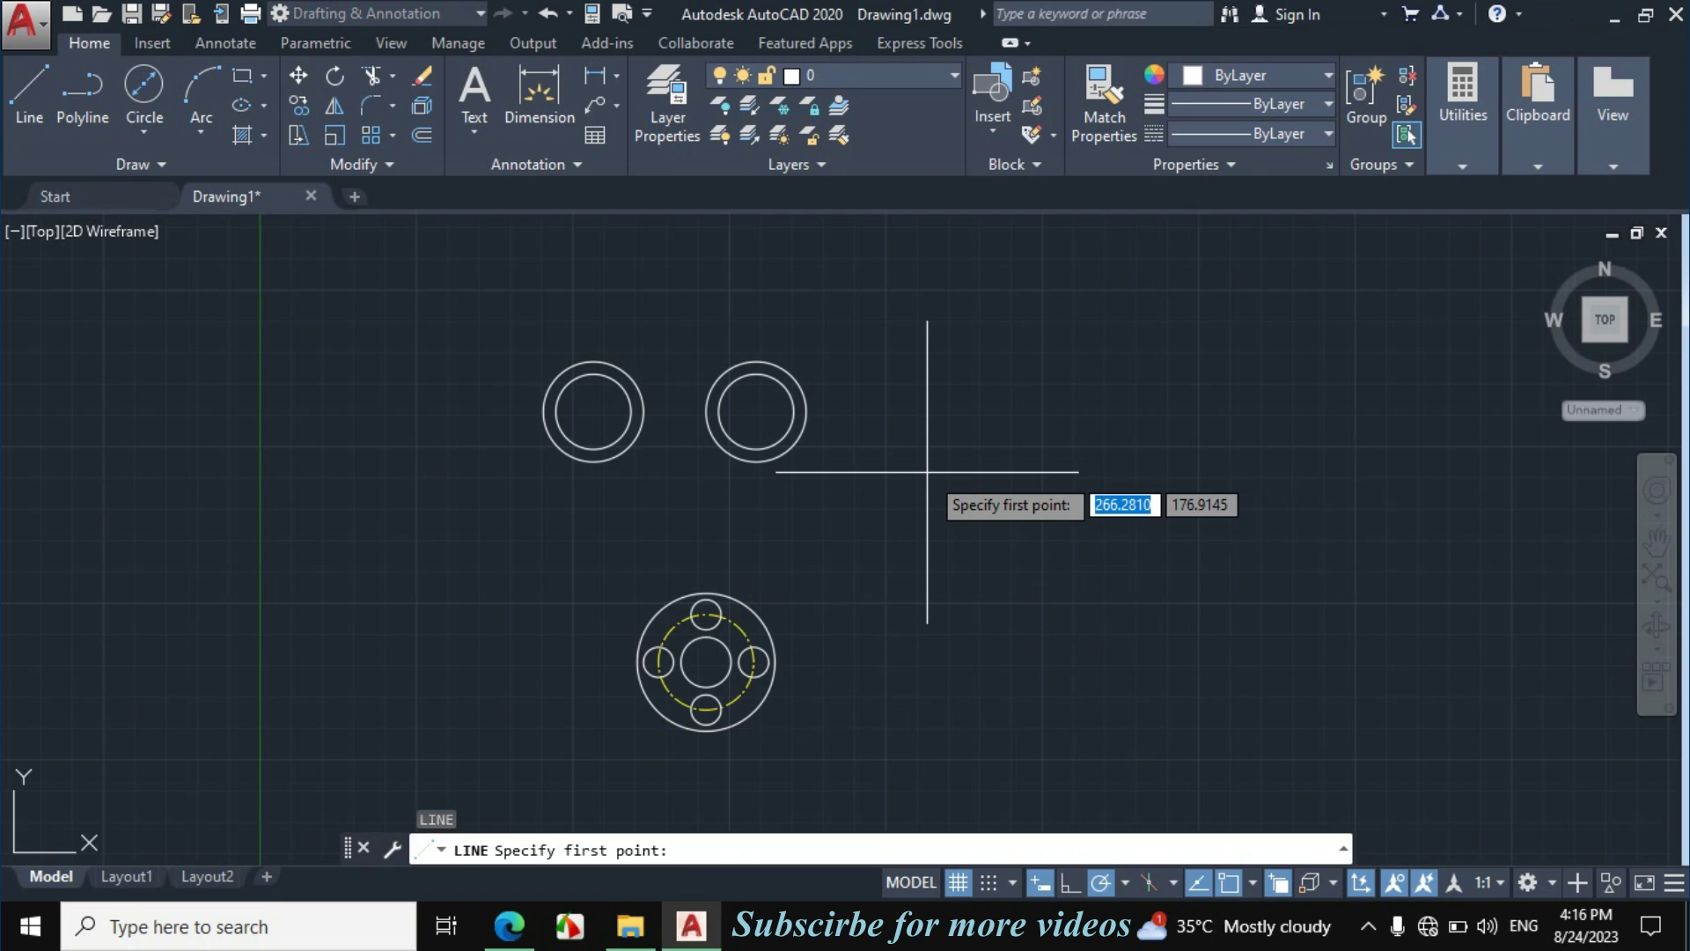
pyautogui.write('tan')
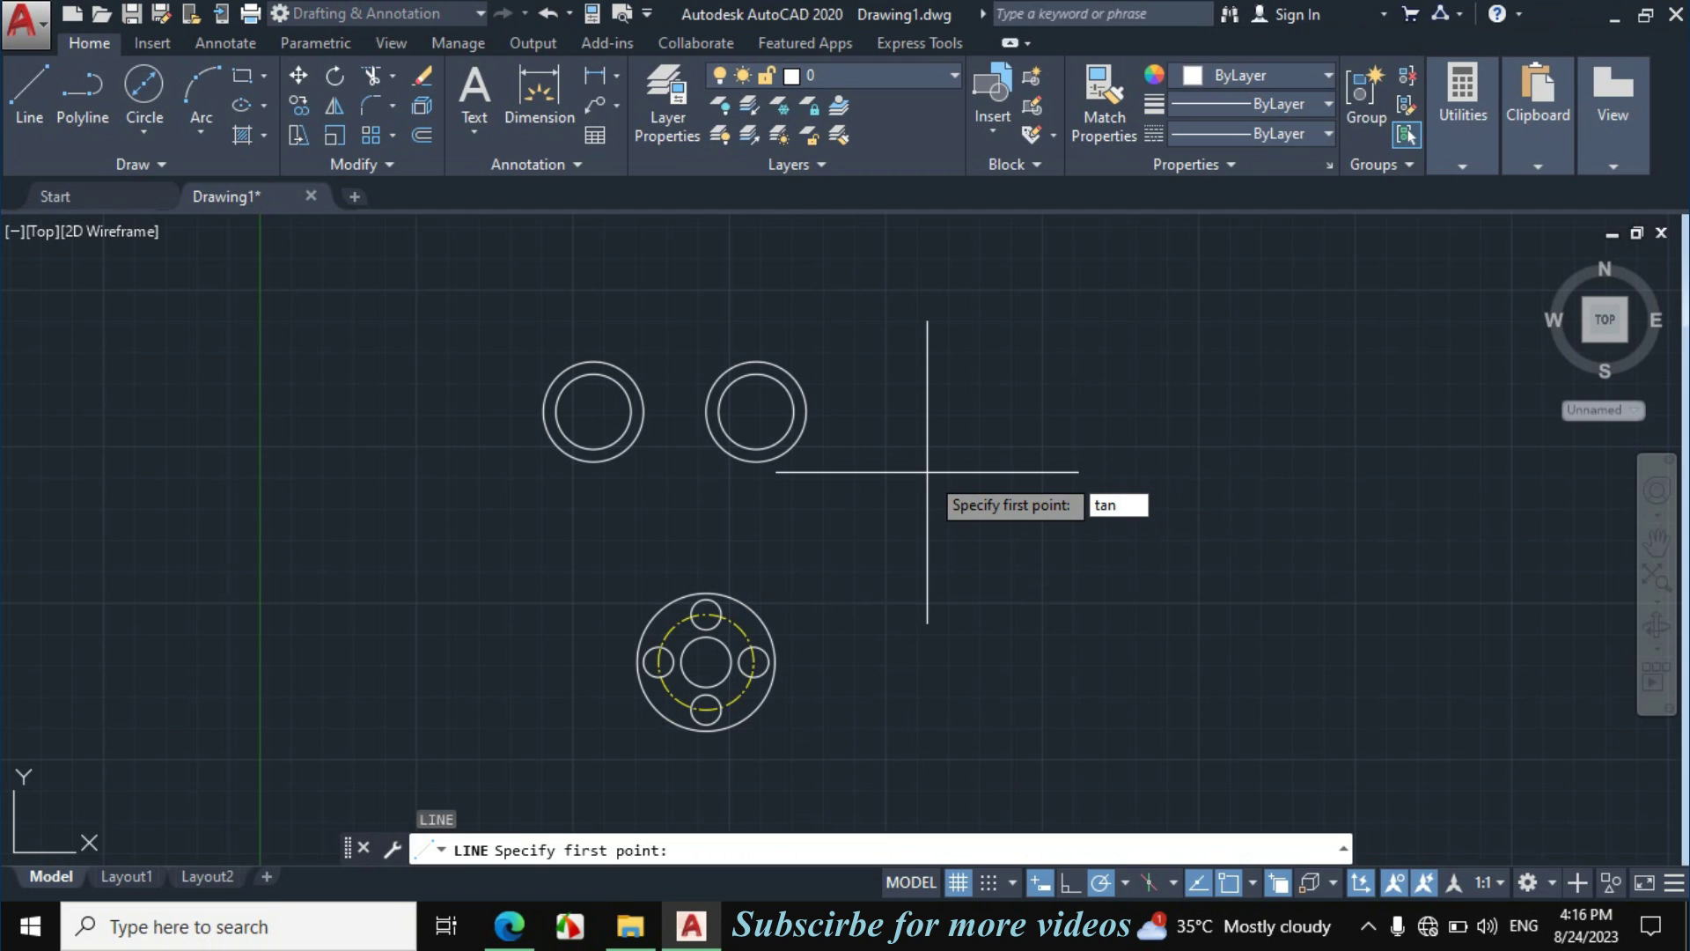
pyautogui.press('Return')
pyautogui.scroll(2, 808, 449)
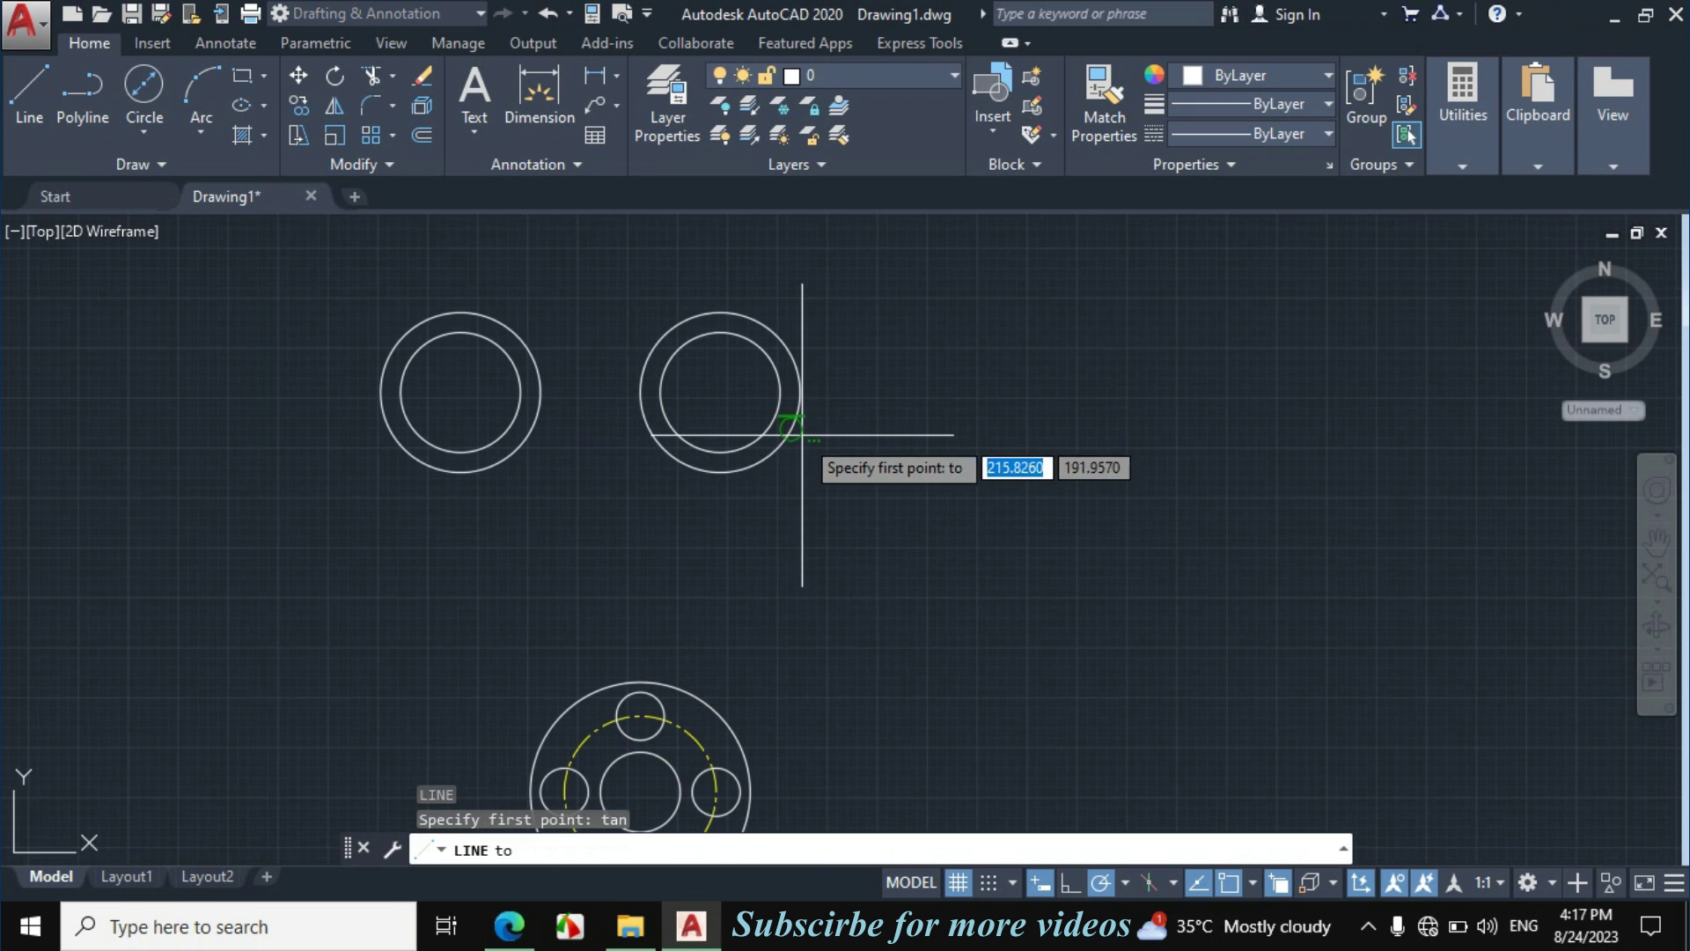
pyautogui.click(801, 414)
pyautogui.write('tan')
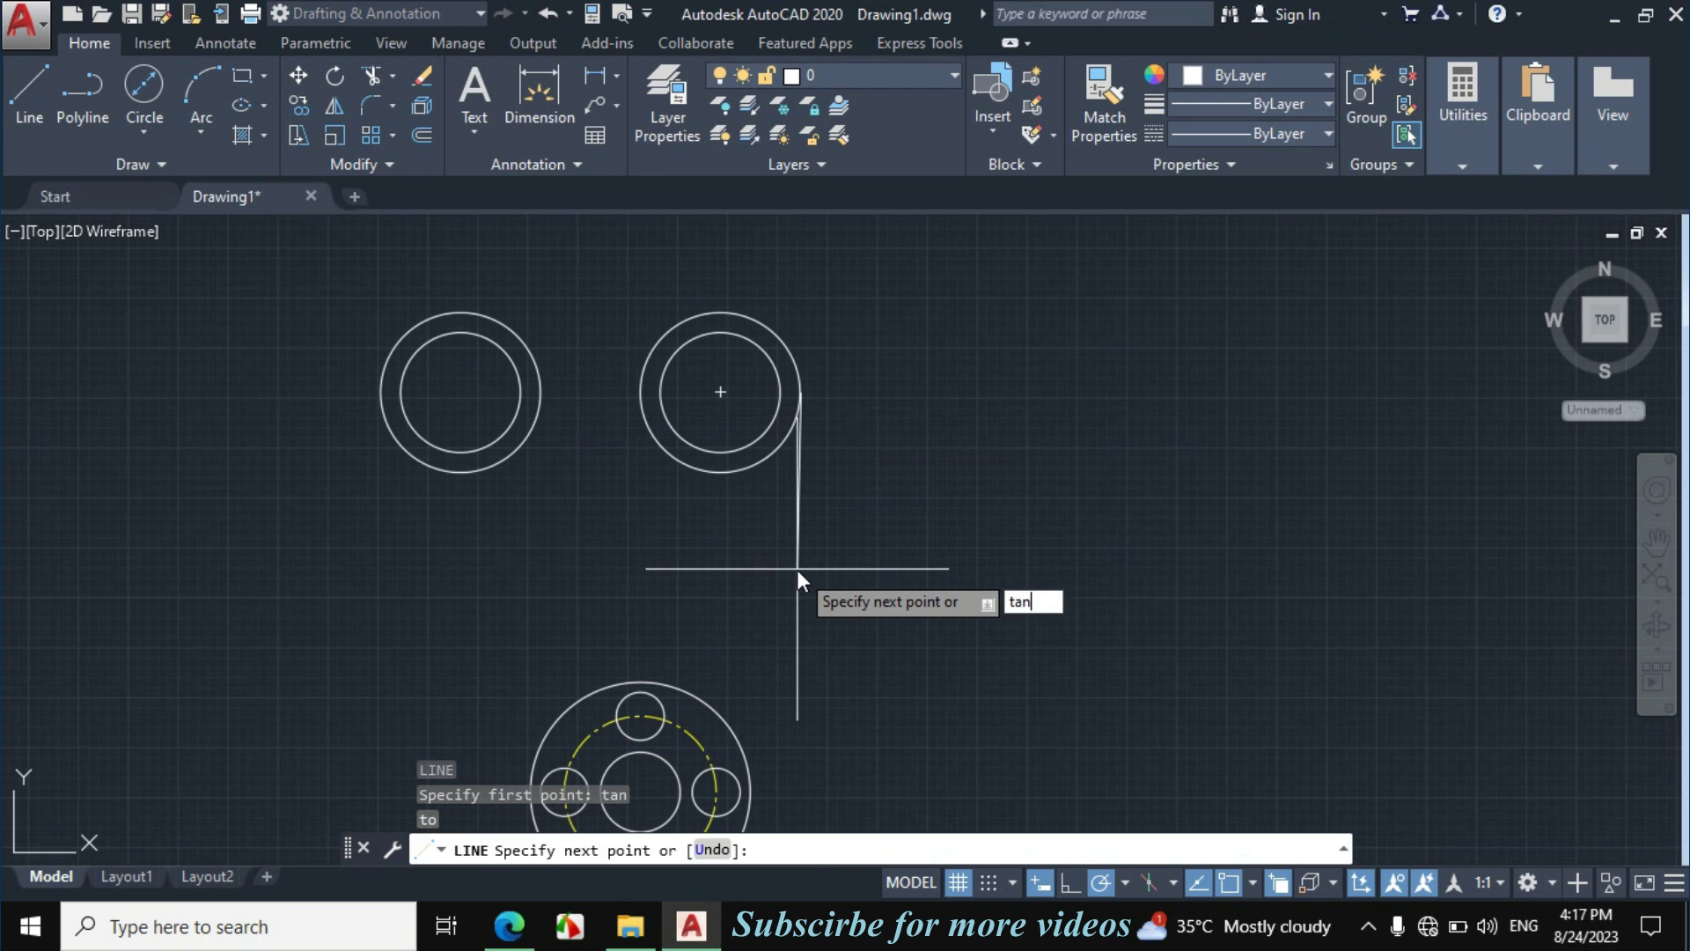
pyautogui.press('Return')
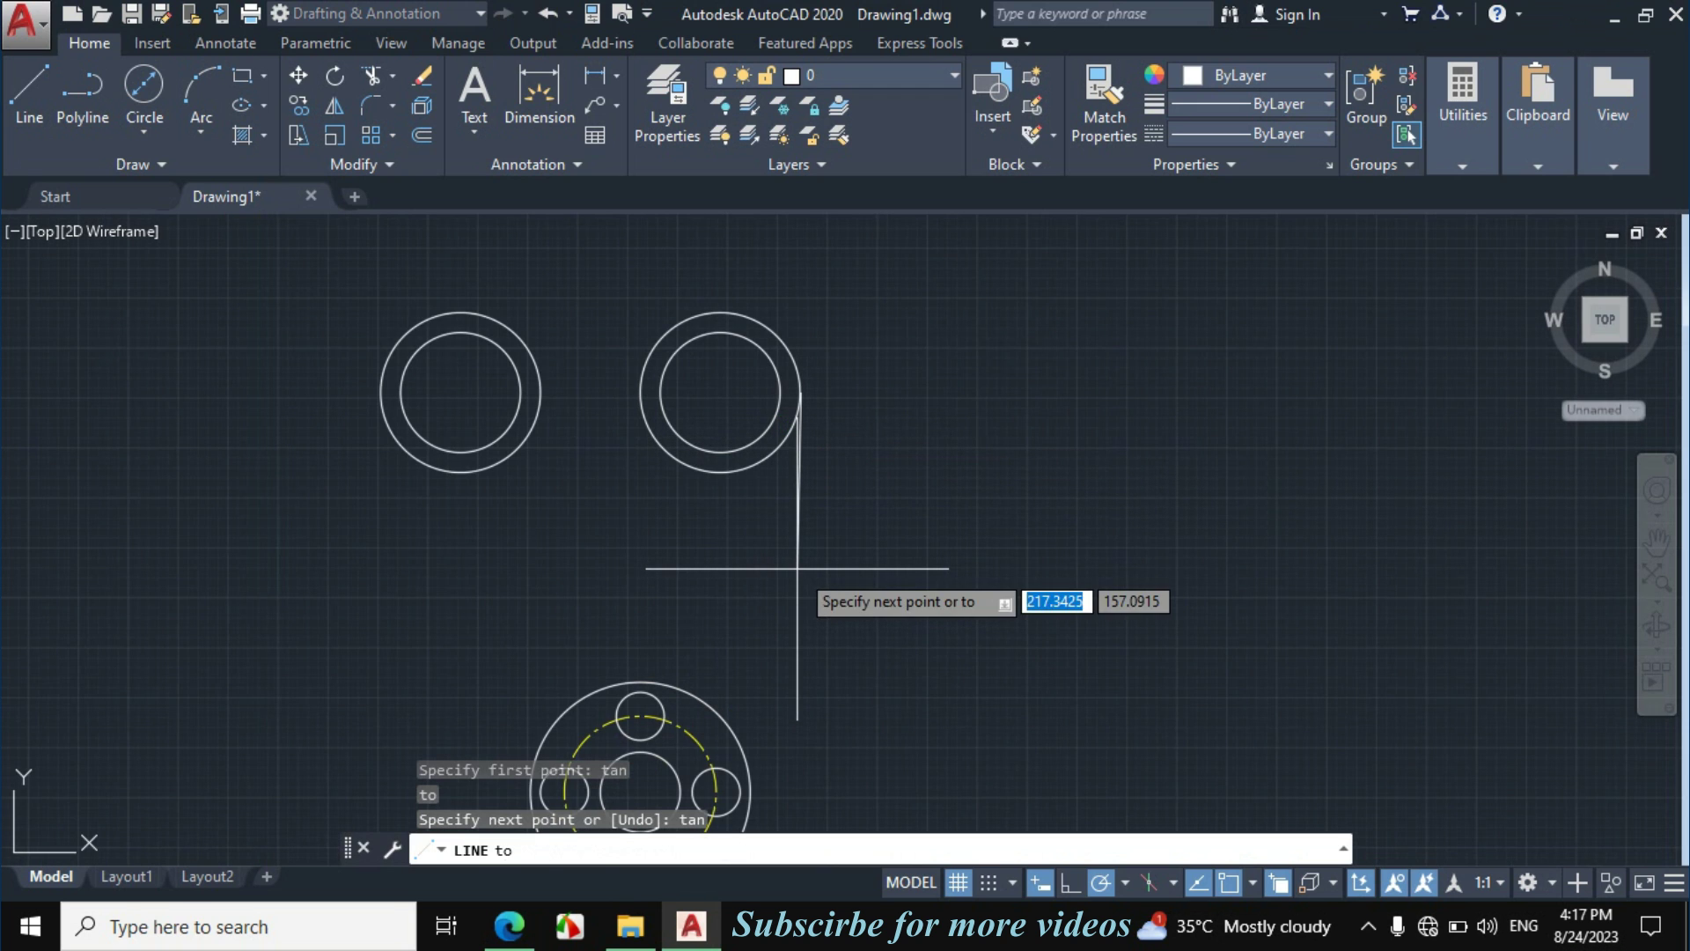
pyautogui.click(749, 773)
pyautogui.press('Escape')
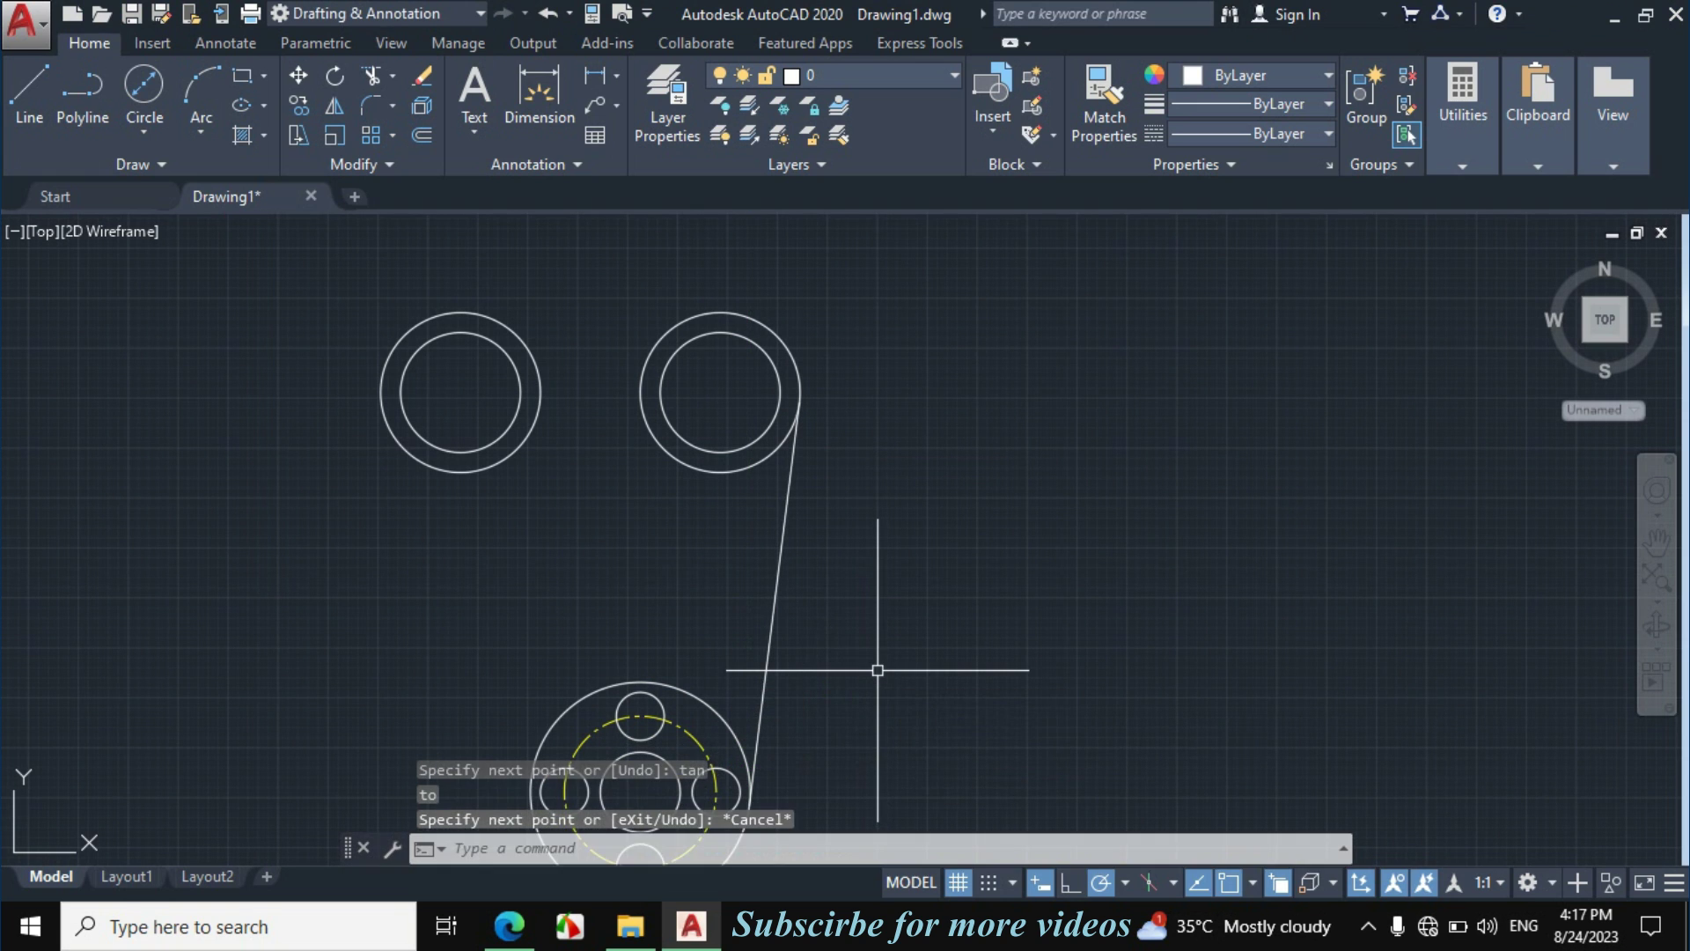
pyautogui.click(509, 924)
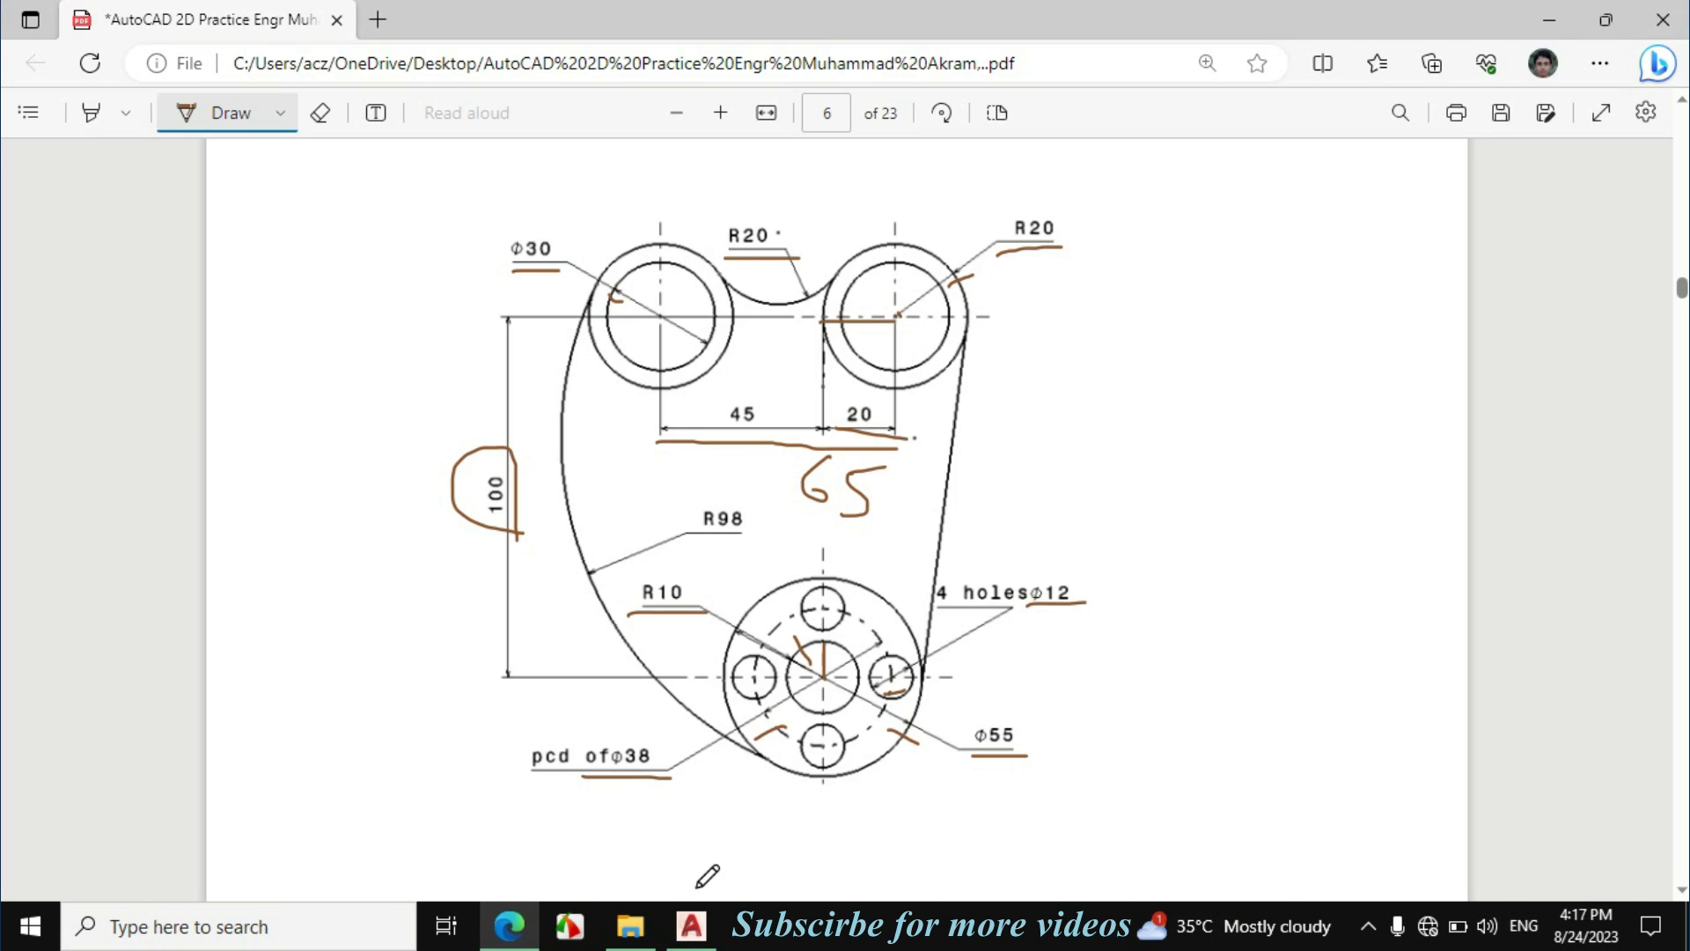
pyautogui.click(690, 924)
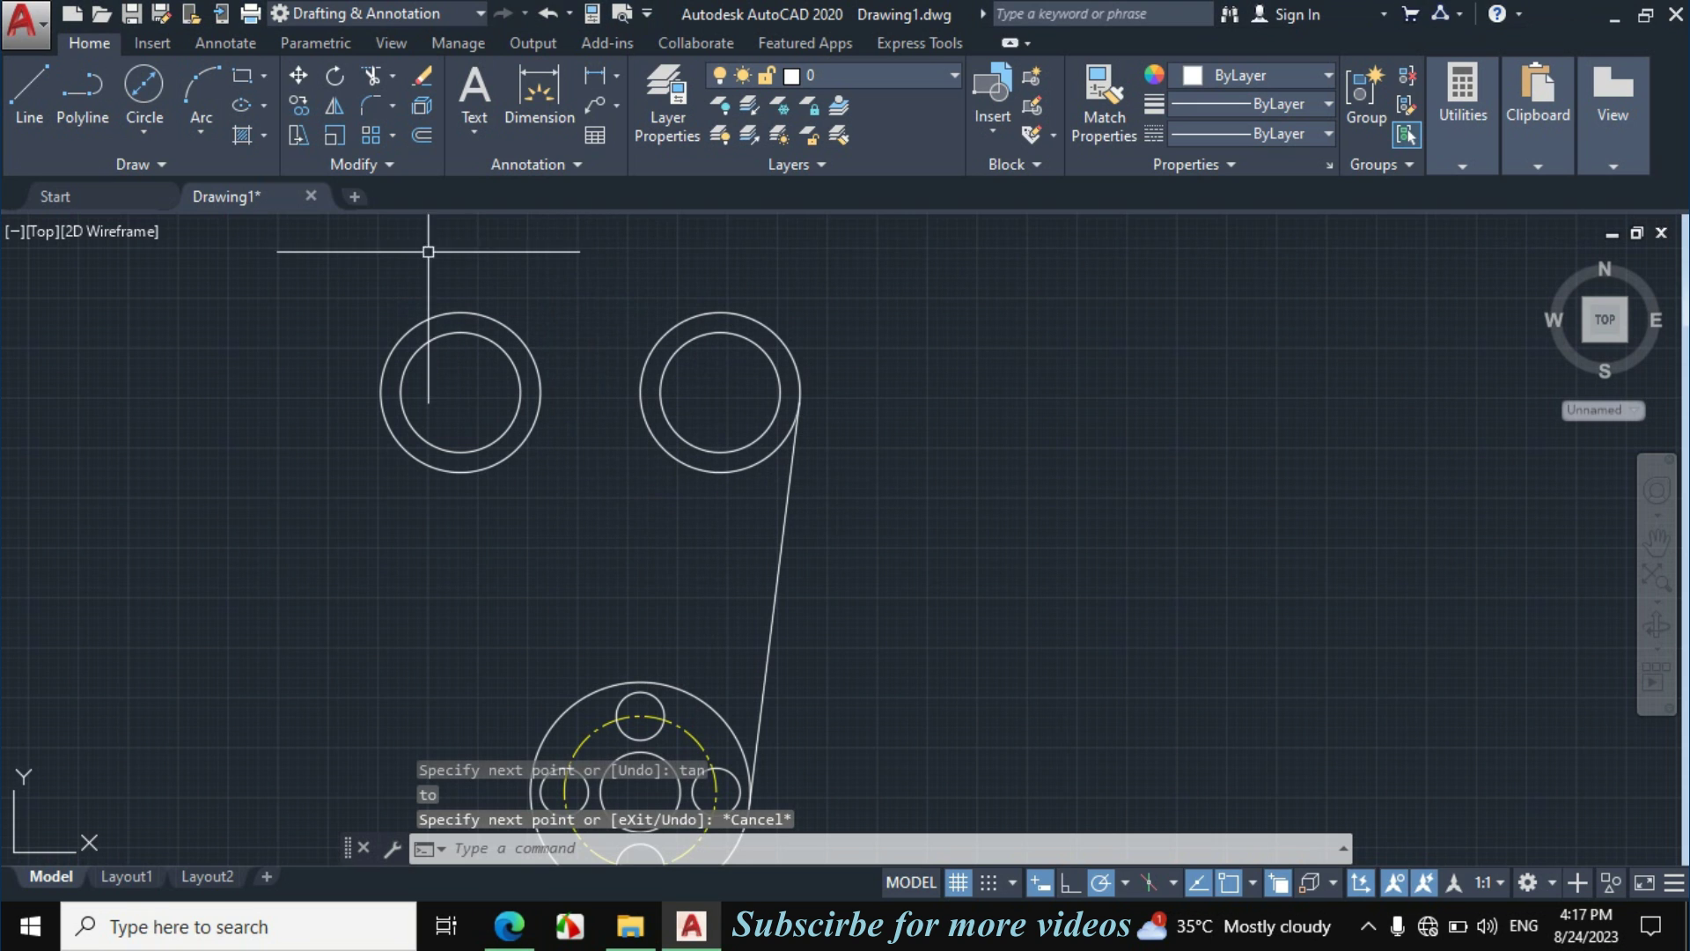
# Step: Draw a radius-20 circle tangent to both top bosses' outer circles
pyautogui.click(151, 133)
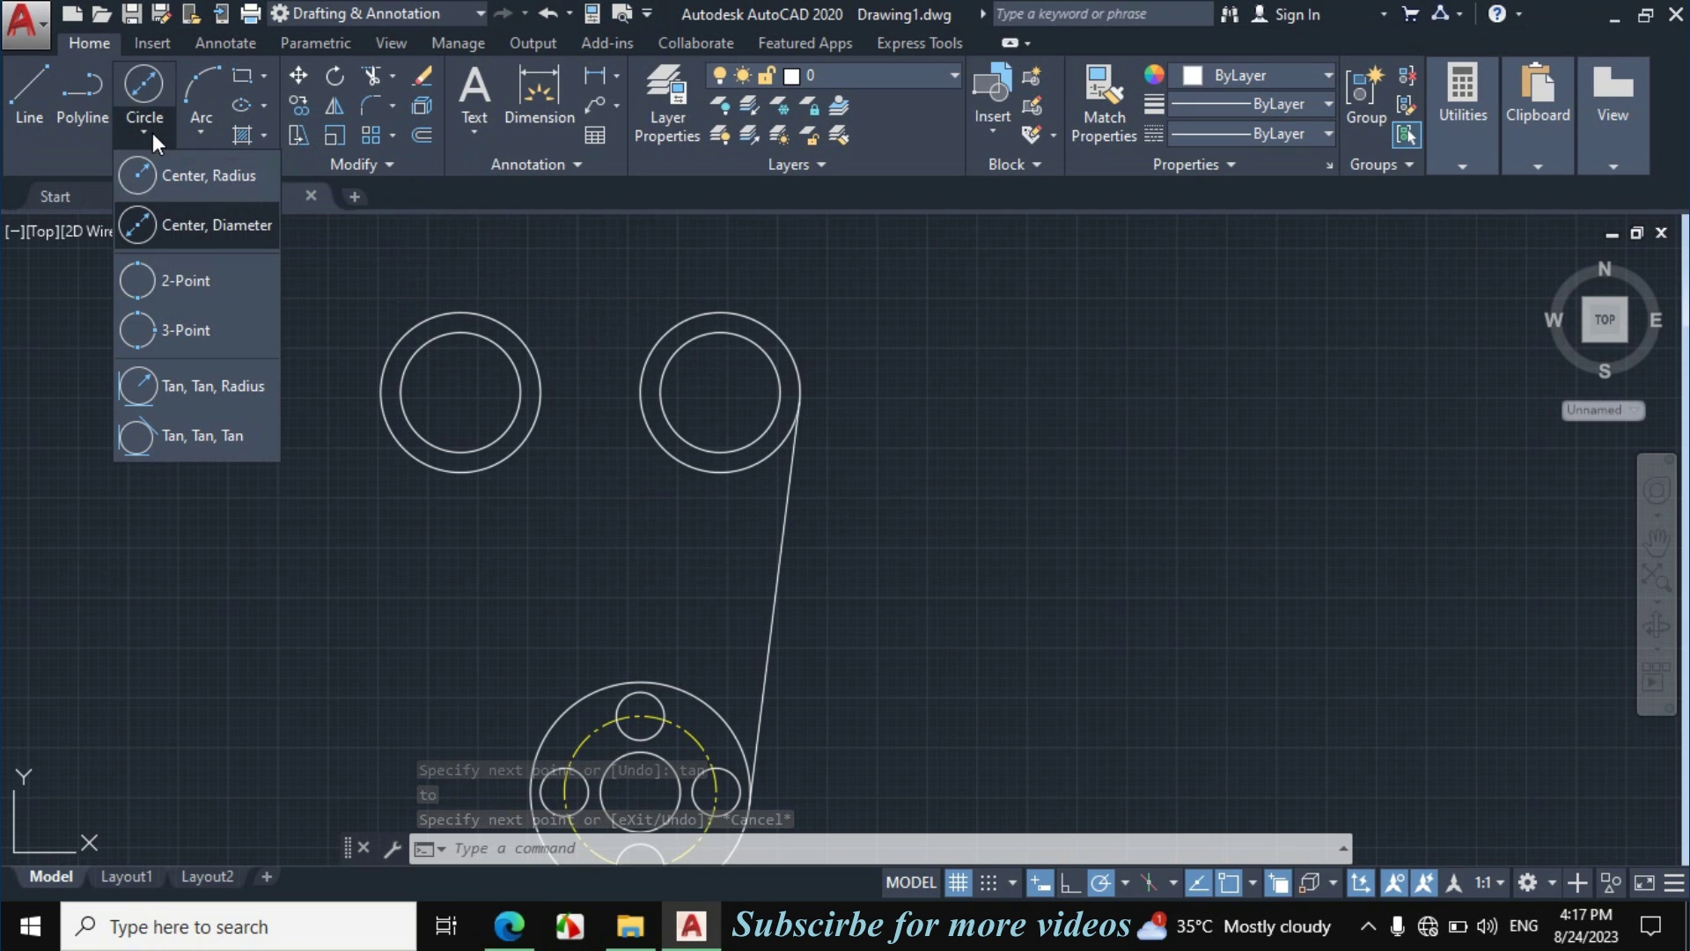
pyautogui.click(209, 383)
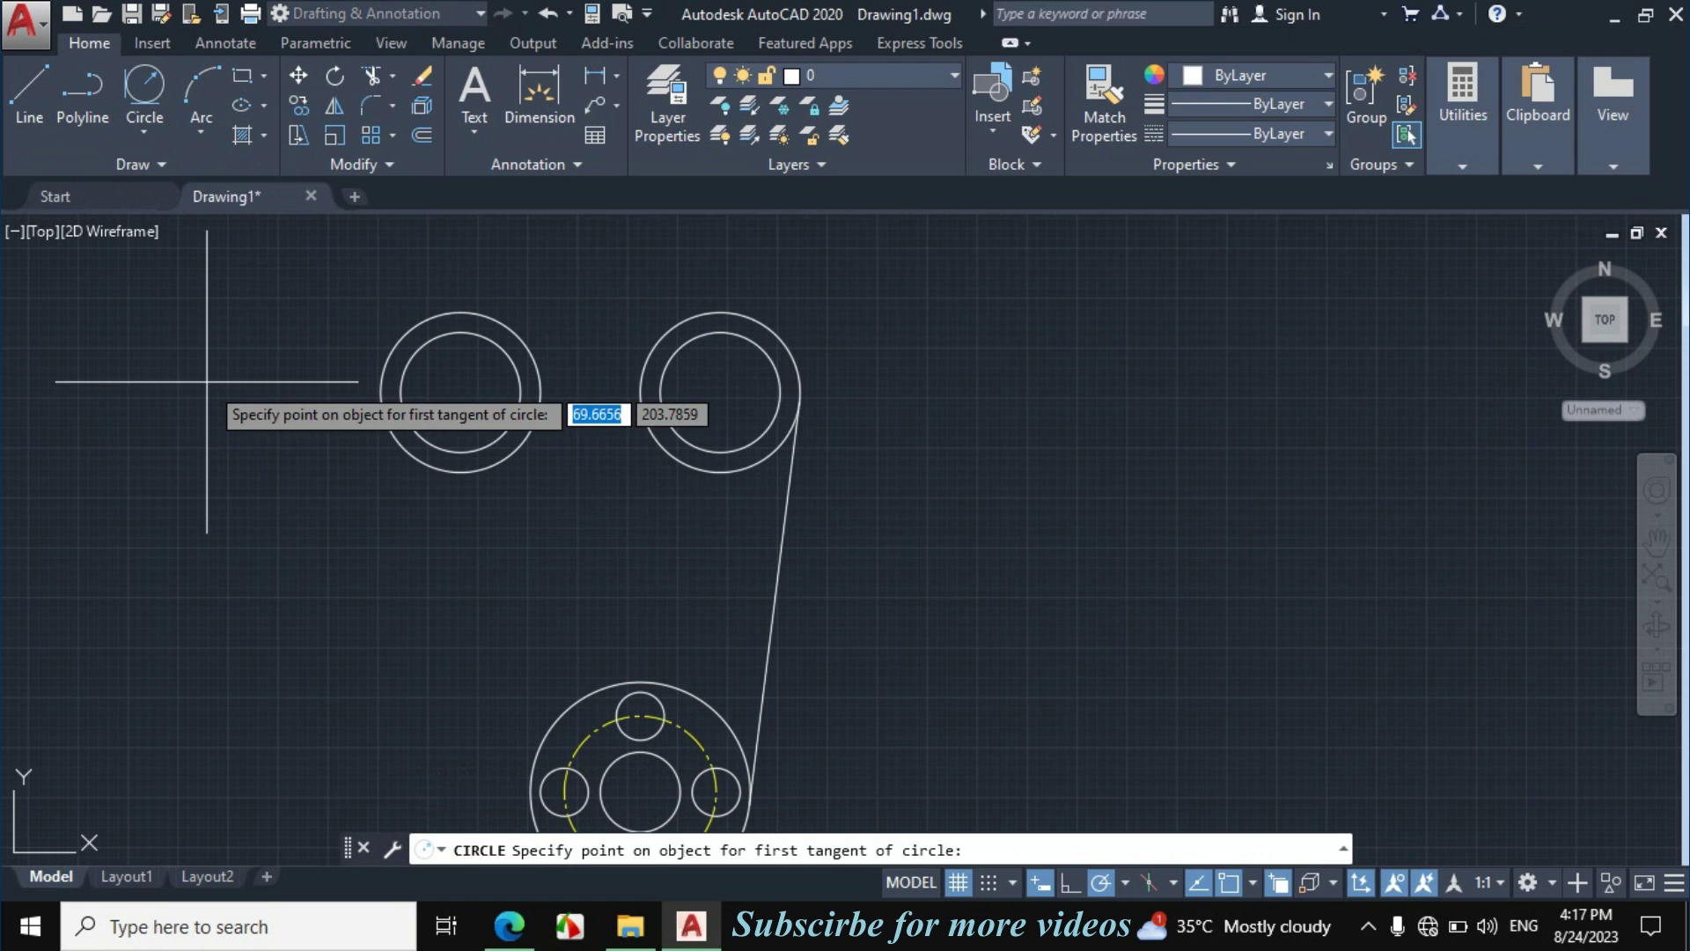
pyautogui.click(525, 343)
pyautogui.click(661, 339)
pyautogui.write('20')
pyautogui.press('Return')
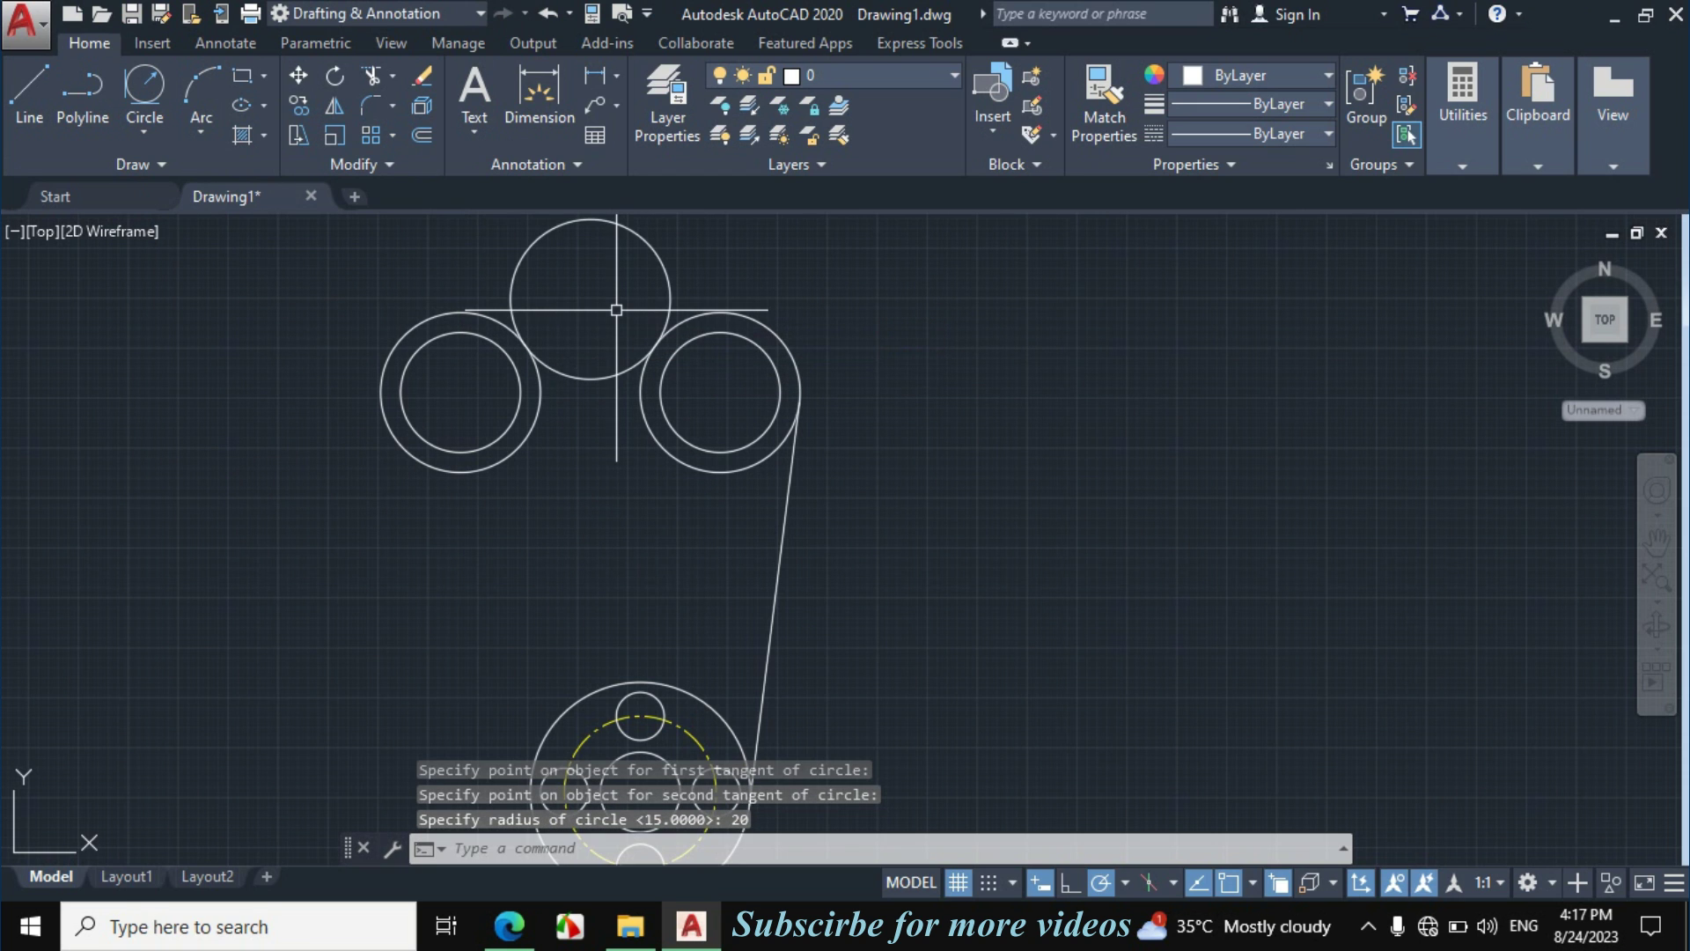
pyautogui.scroll(-4, 603, 400)
pyautogui.scroll(4, 695, 447)
pyautogui.scroll(2, 732, 474)
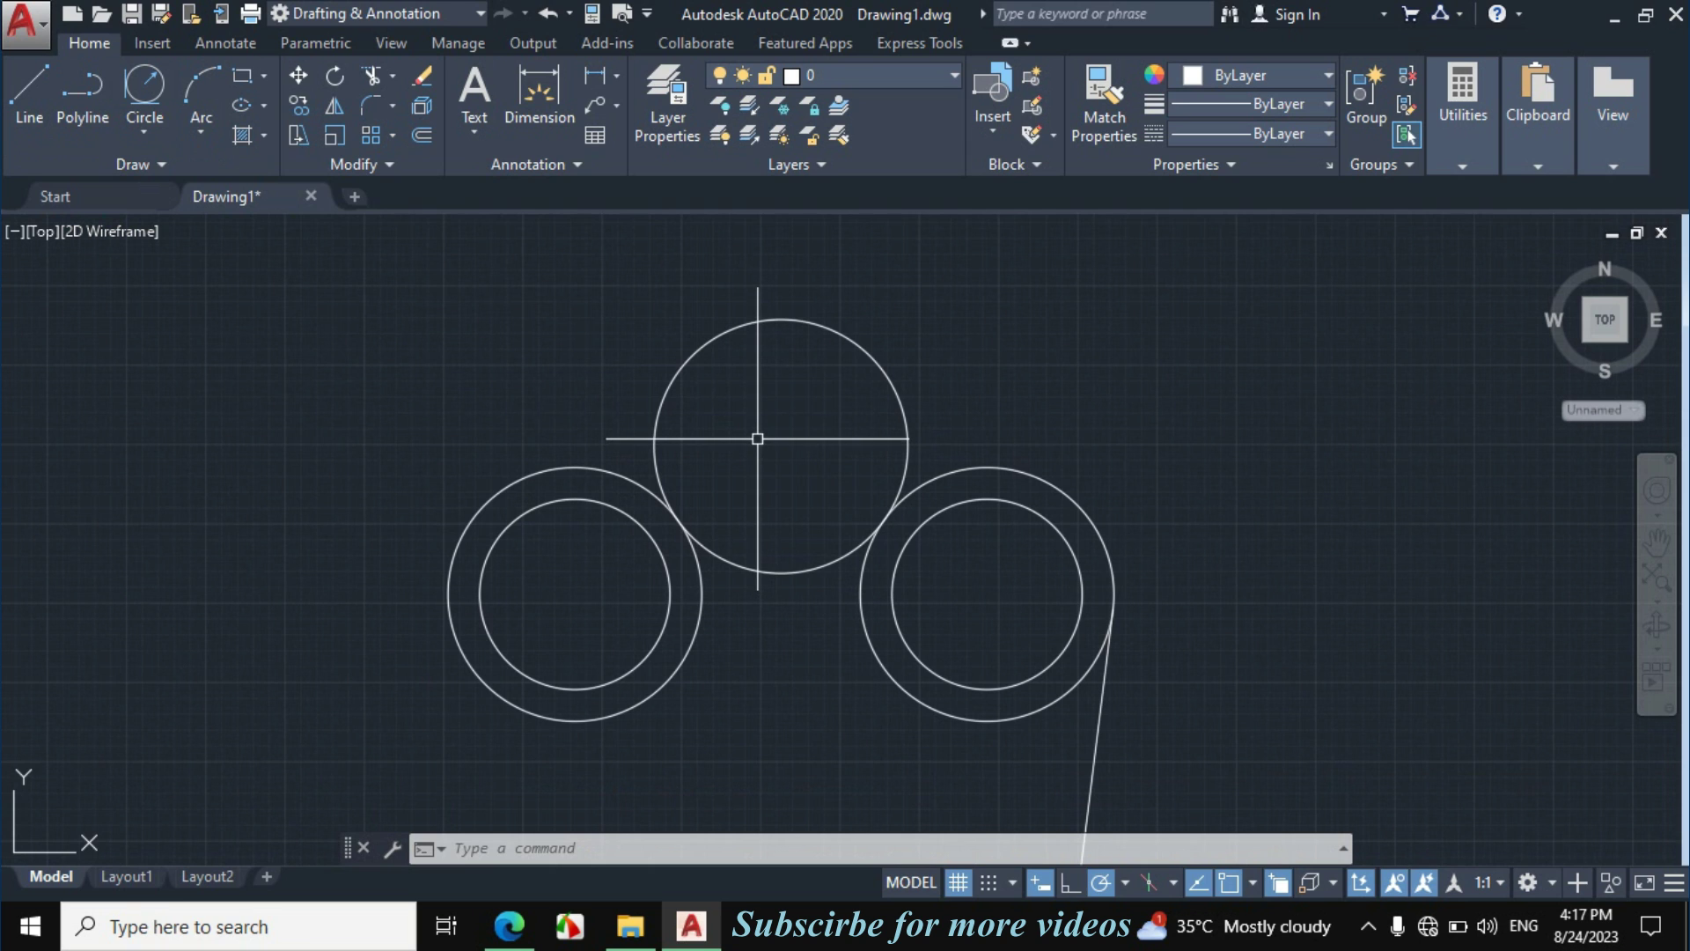
# Step: Trim away the upper part of the R20 circle, leaving the joining arc
pyautogui.write('tr')
pyautogui.press('Return')
pyautogui.press('Return')
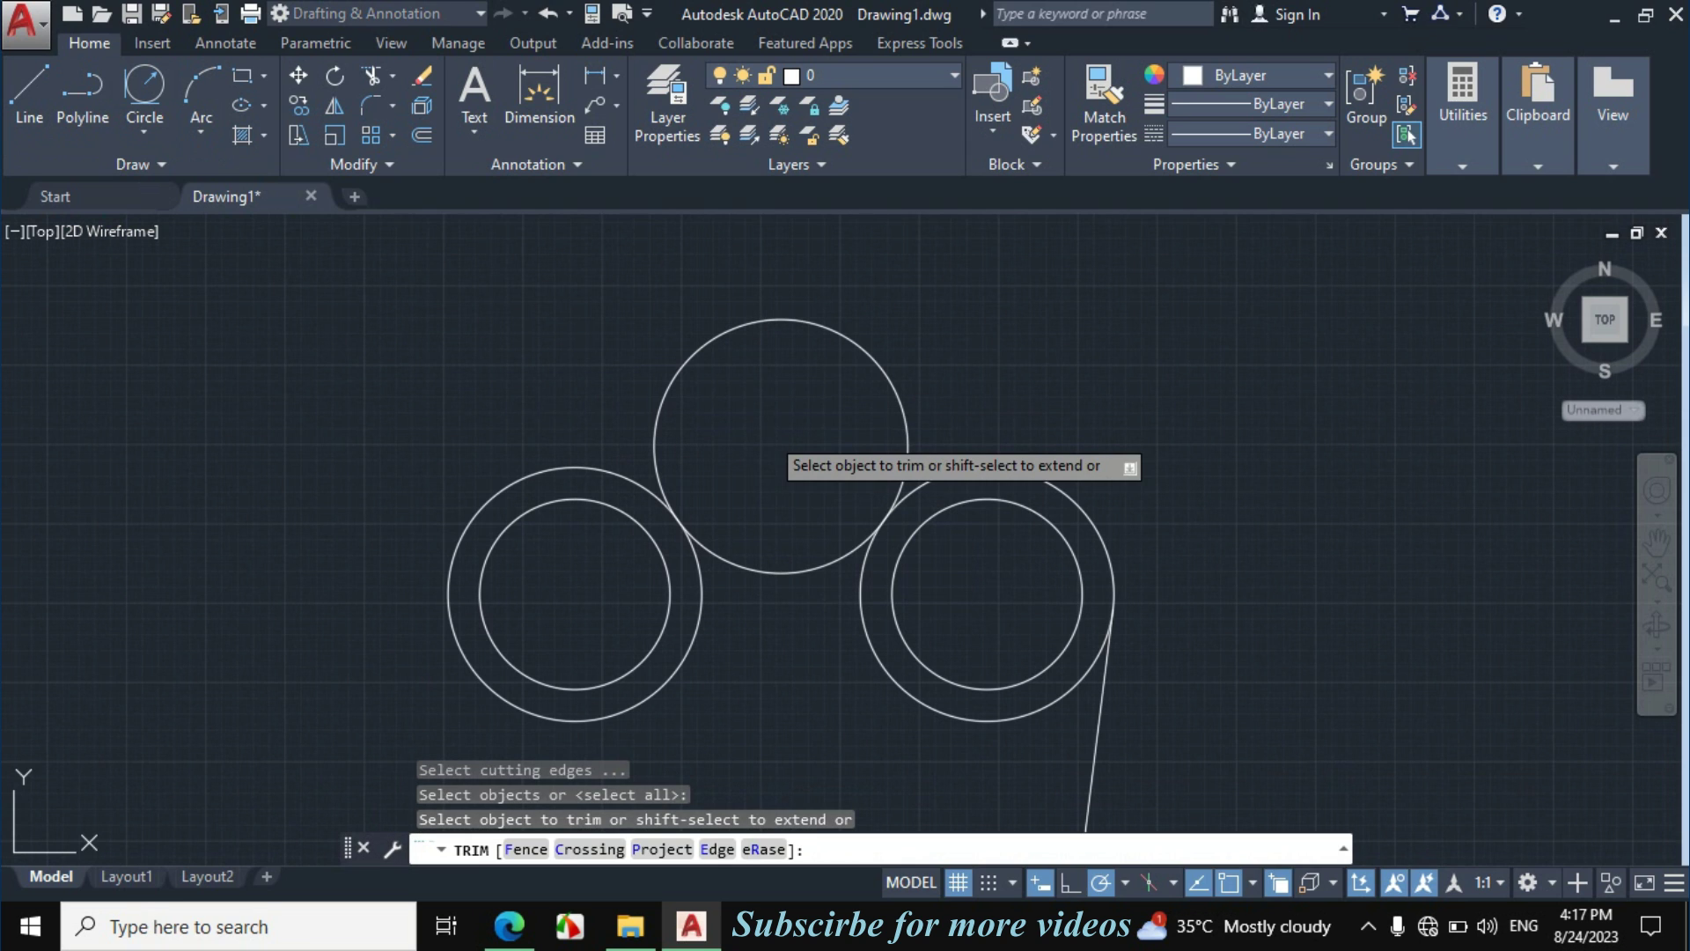
pyautogui.click(774, 414)
pyautogui.click(757, 308)
pyautogui.press('Escape')
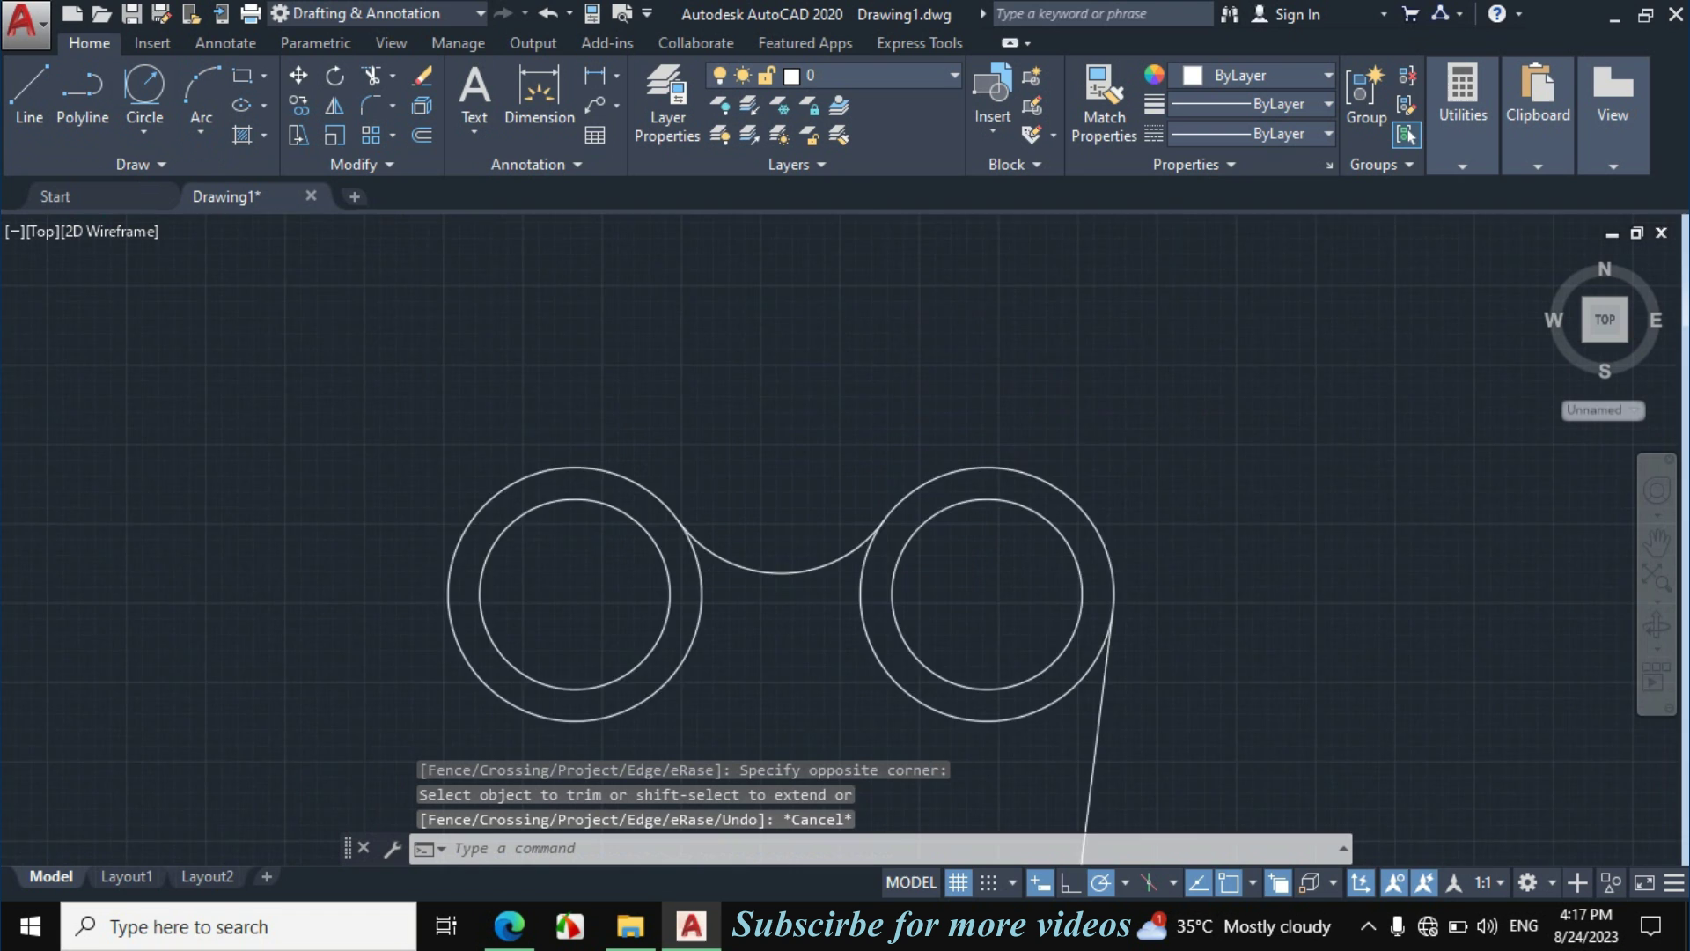
pyautogui.scroll(-3, 751, 314)
pyautogui.scroll(3, 837, 461)
pyautogui.click(509, 924)
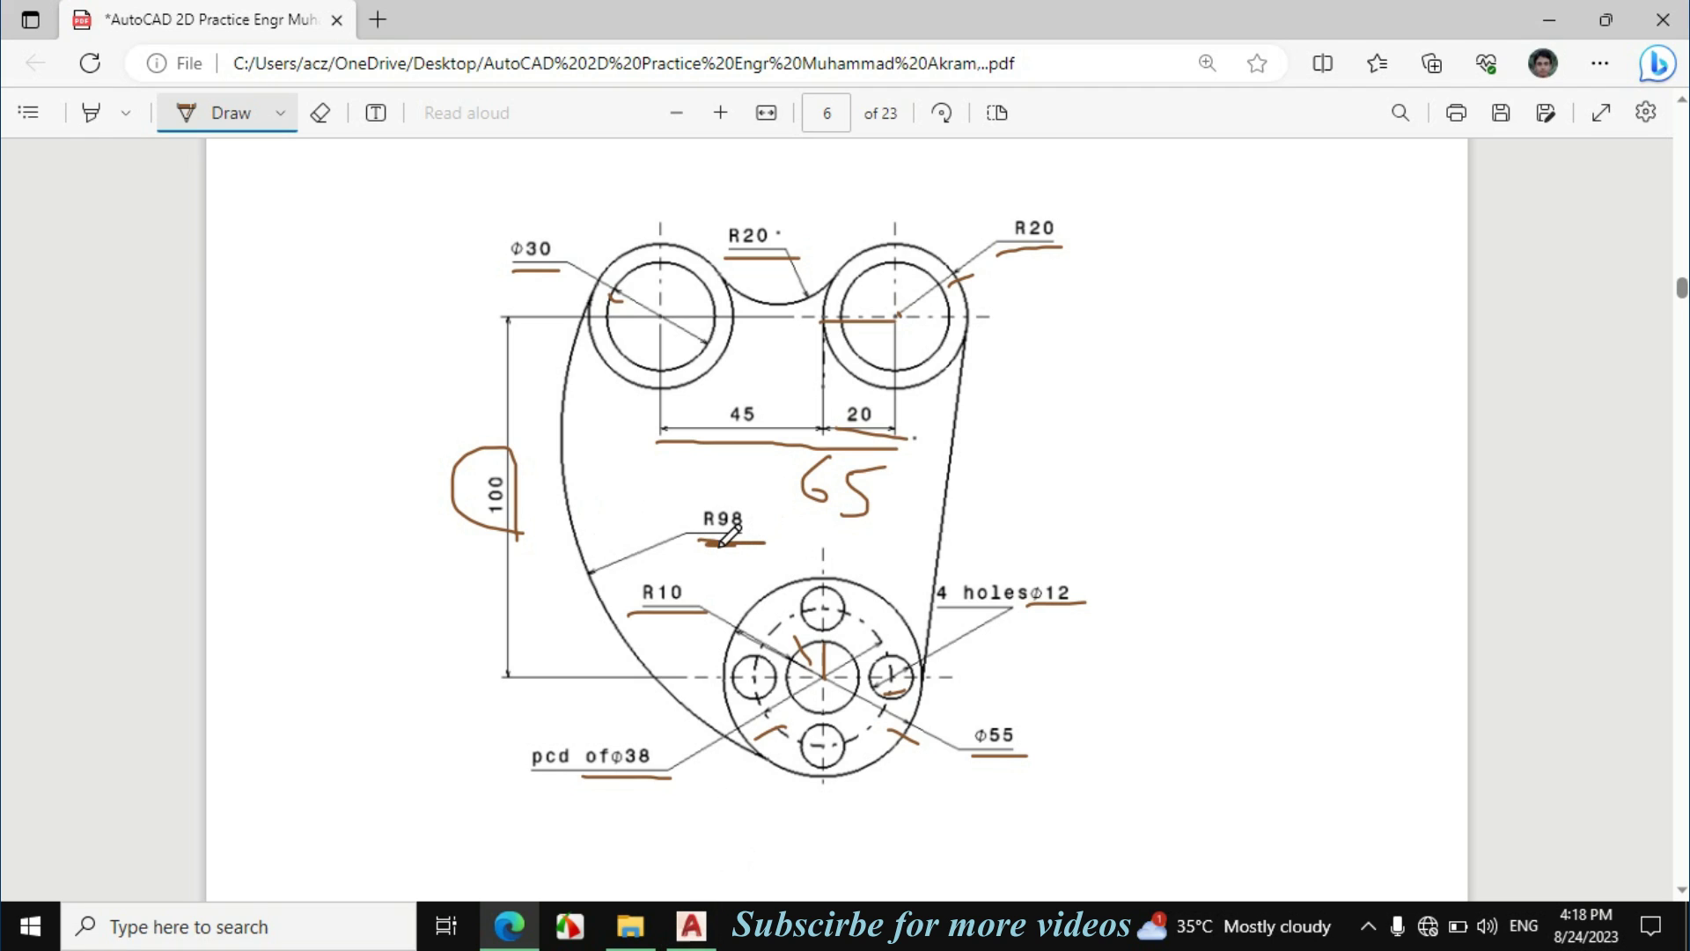
# Step: Check the R98 dimension on the reference PDF and return to AutoCAD
pyautogui.click(709, 909)
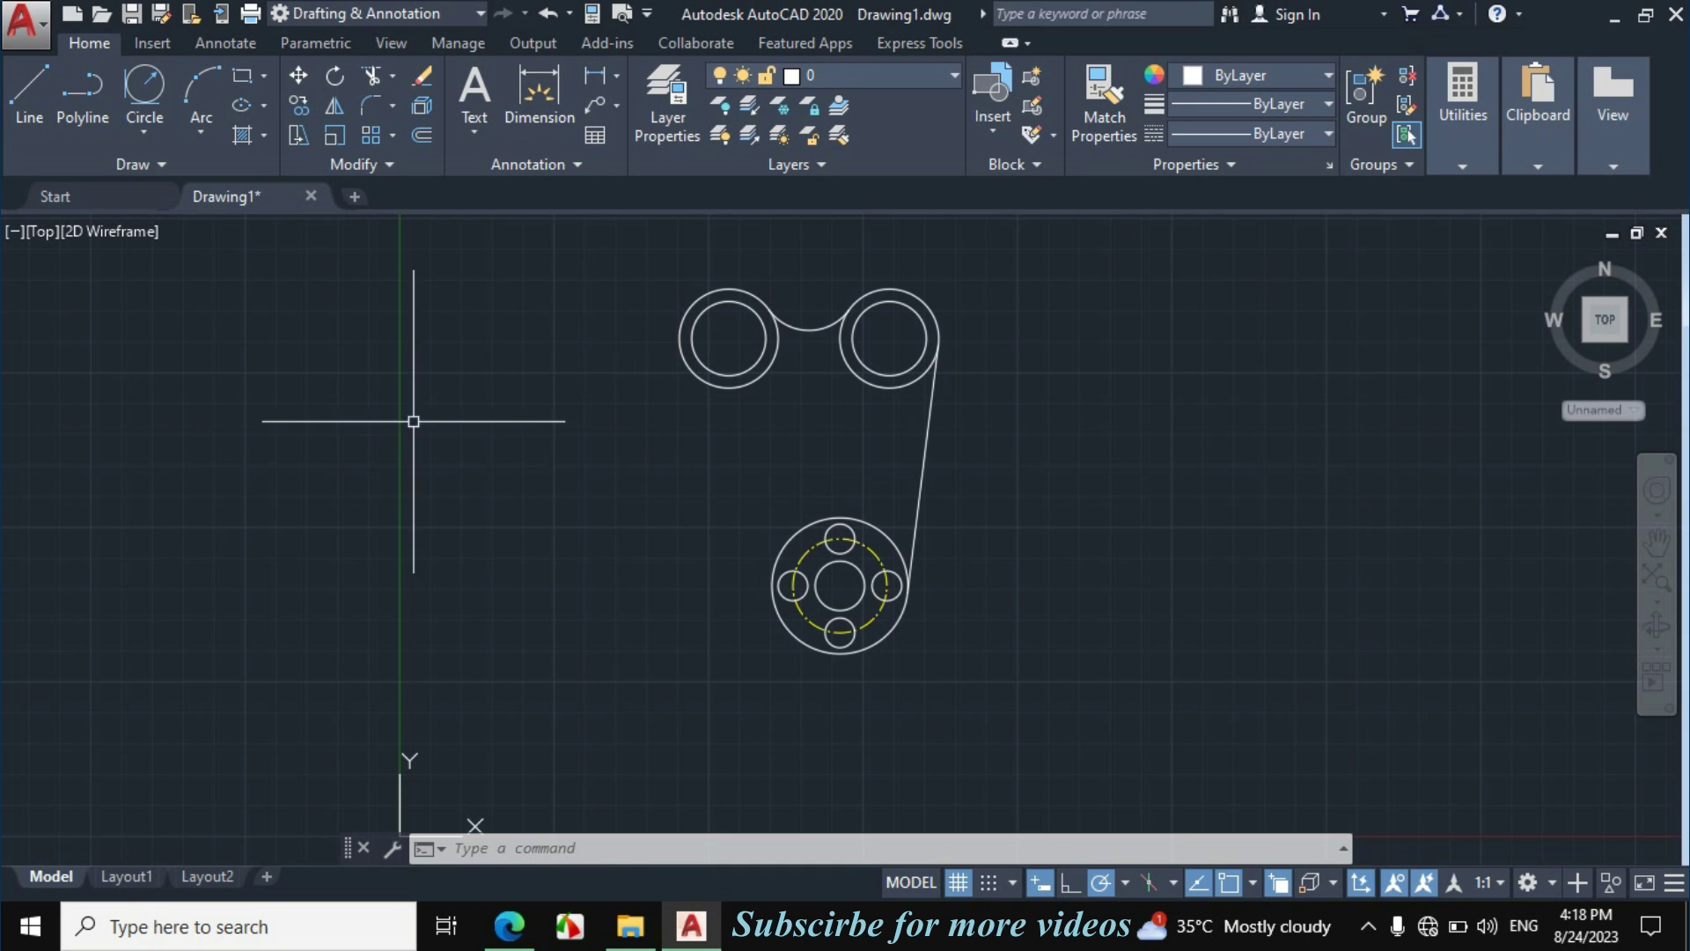
# Step: Draw a radius-98 circle tangent to the left top boss and the bottom Ø55 boss
pyautogui.click(141, 131)
pyautogui.click(179, 385)
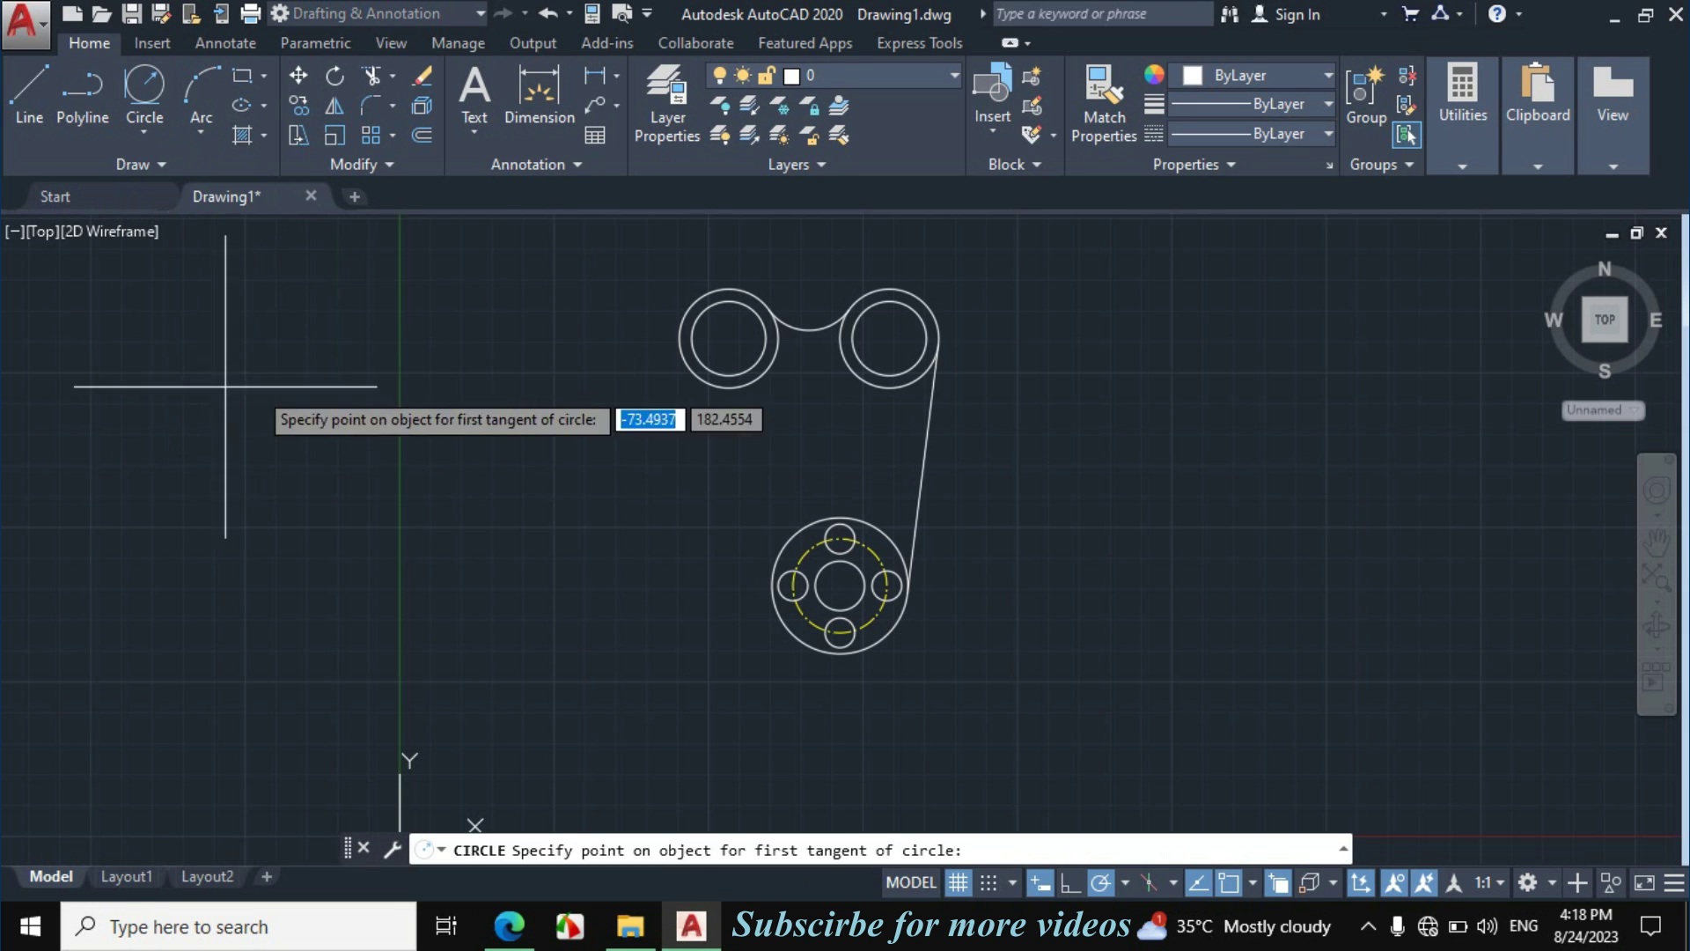
pyautogui.click(677, 323)
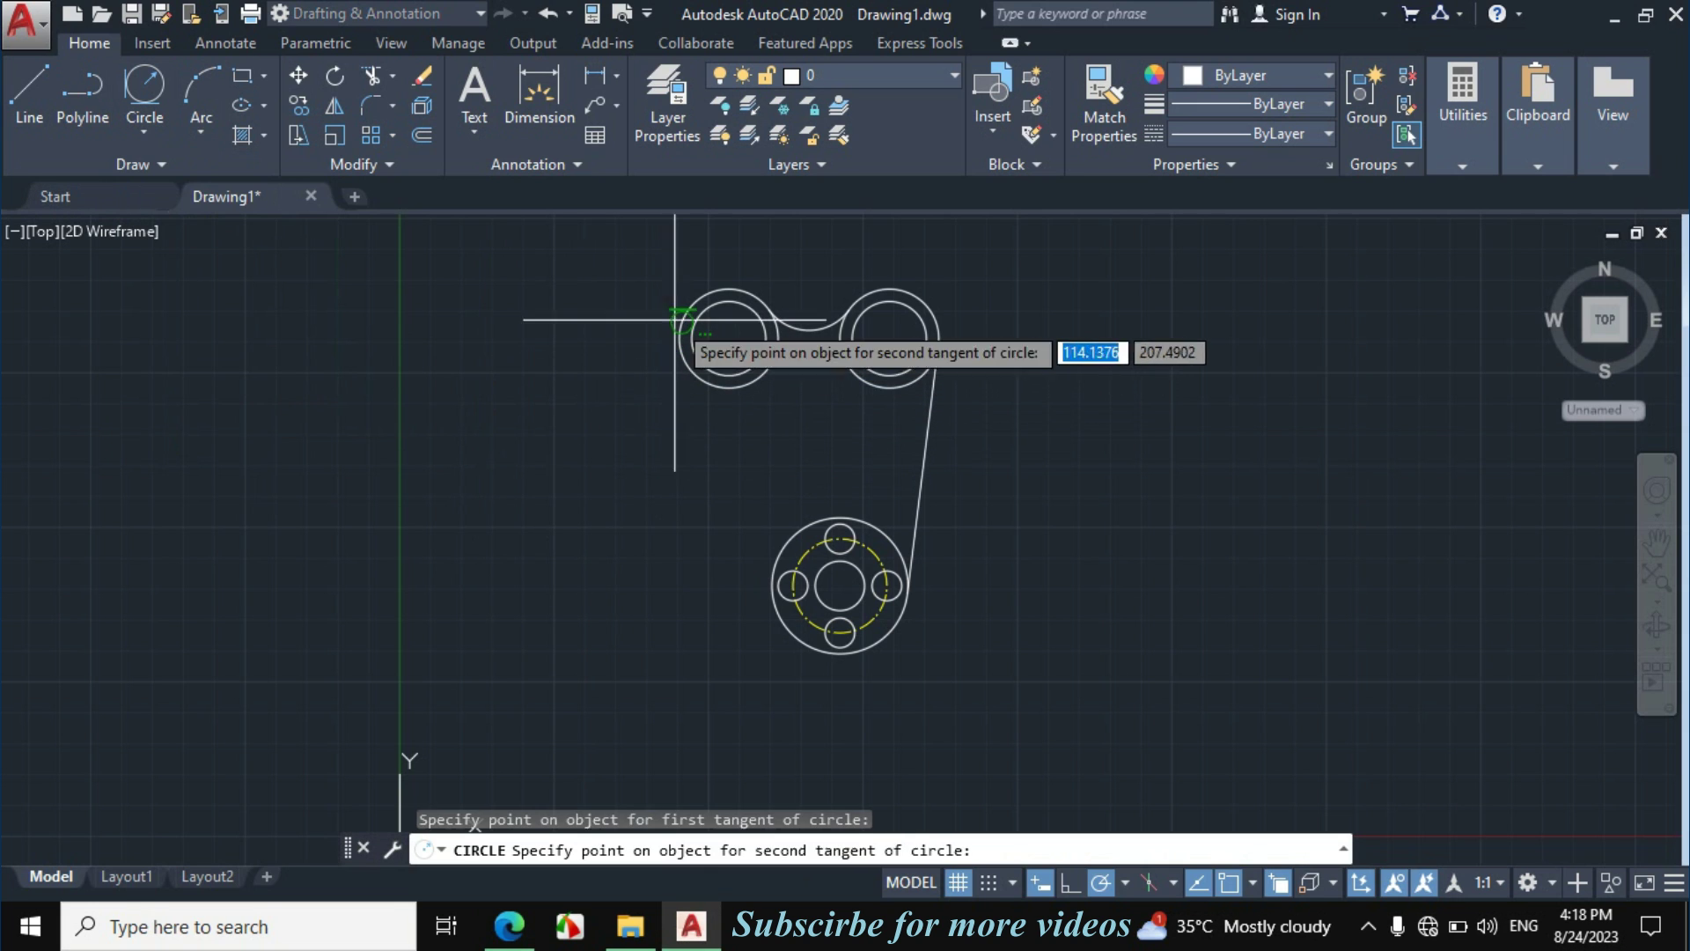
pyautogui.click(804, 638)
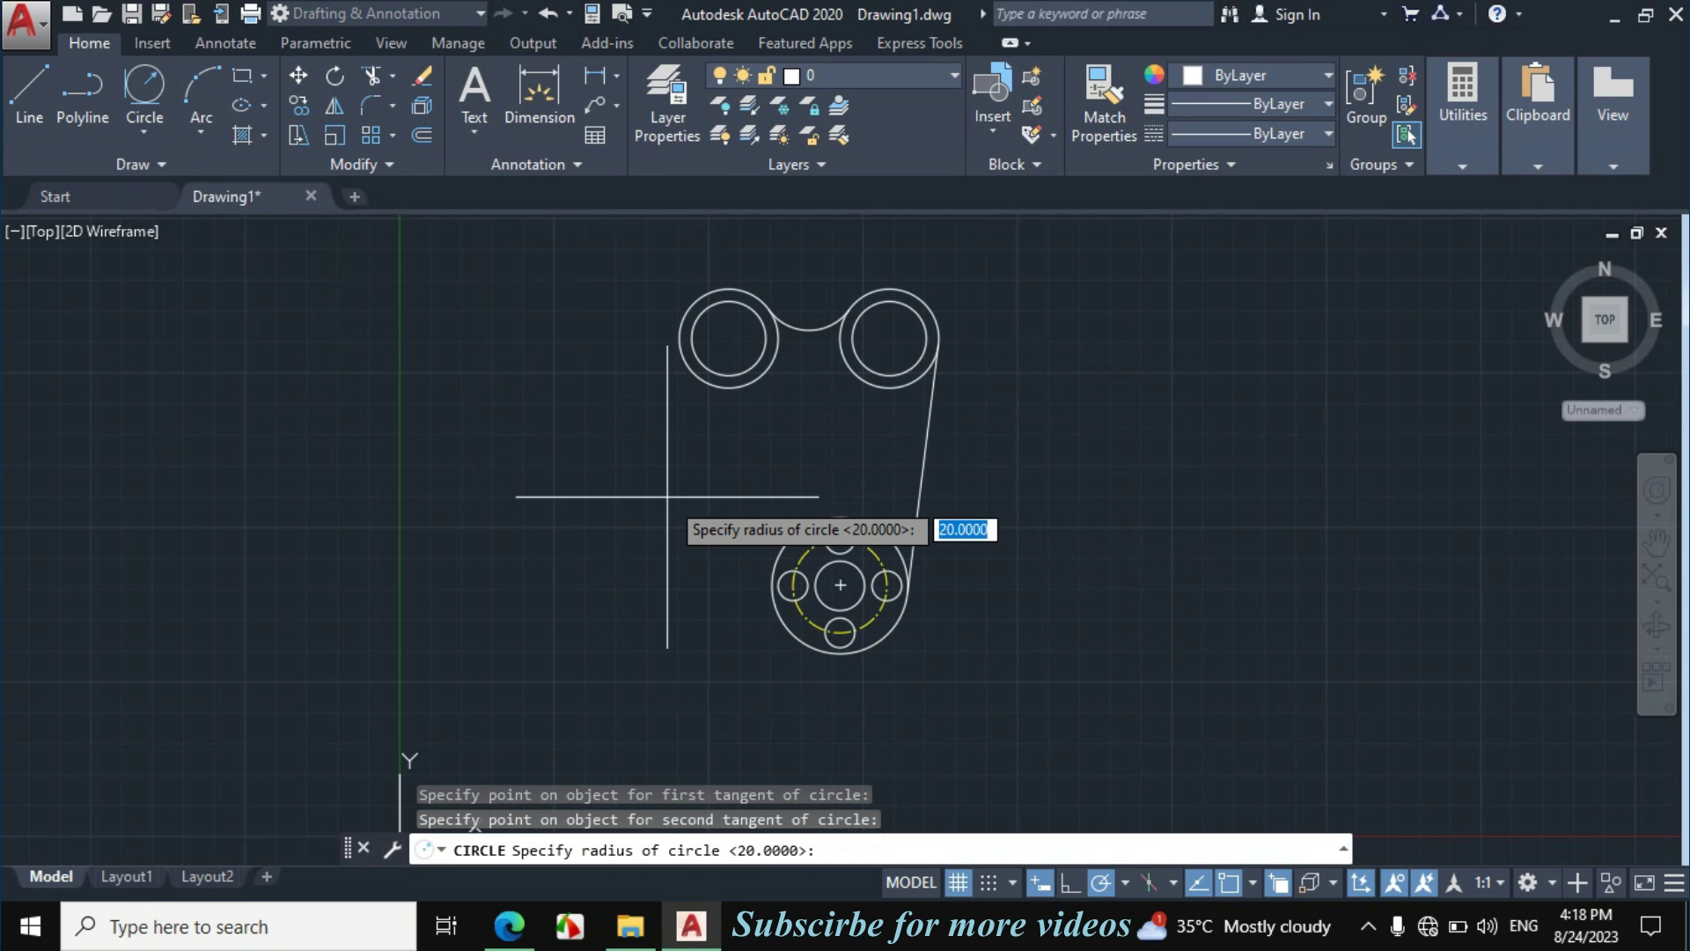
pyautogui.press('Return')
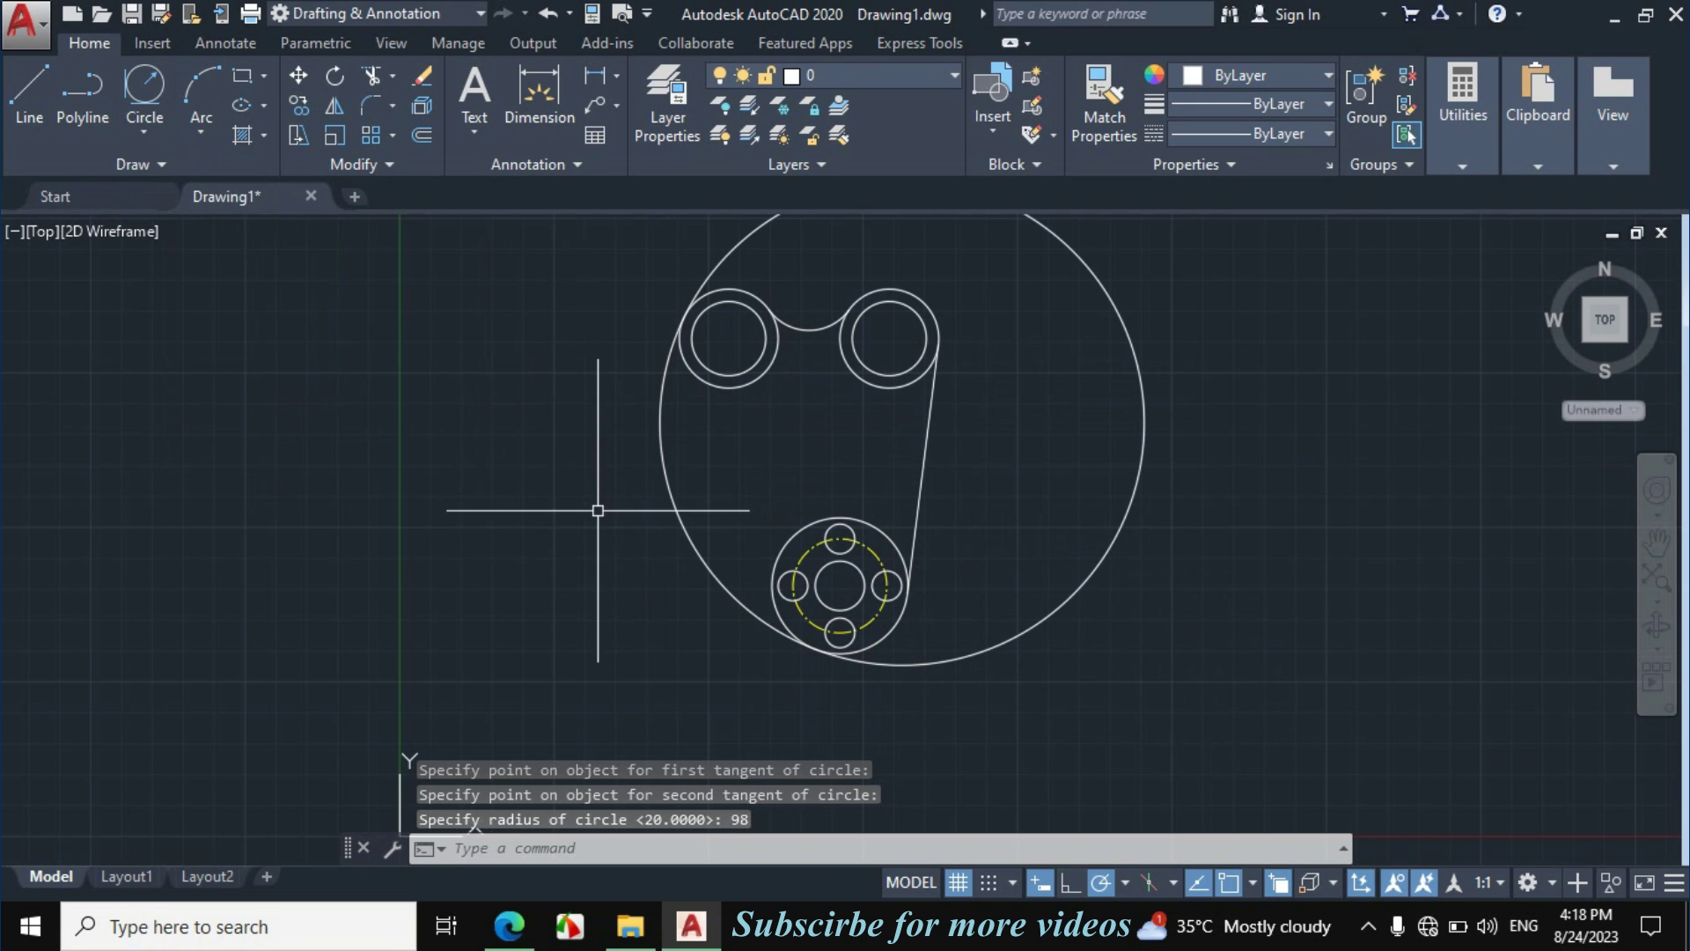
# Step: Fence-trim the outer part of the R98 circle to leave the left-side arc
pyautogui.write('tr')
pyautogui.press('Return')
pyautogui.press('Return')
pyautogui.moveTo(1061, 519)
pyautogui.mouseDown()
pyautogui.moveTo(1054, 658)
pyautogui.moveTo(1018, 641)
pyautogui.mouseUp()
pyautogui.press('Escape')
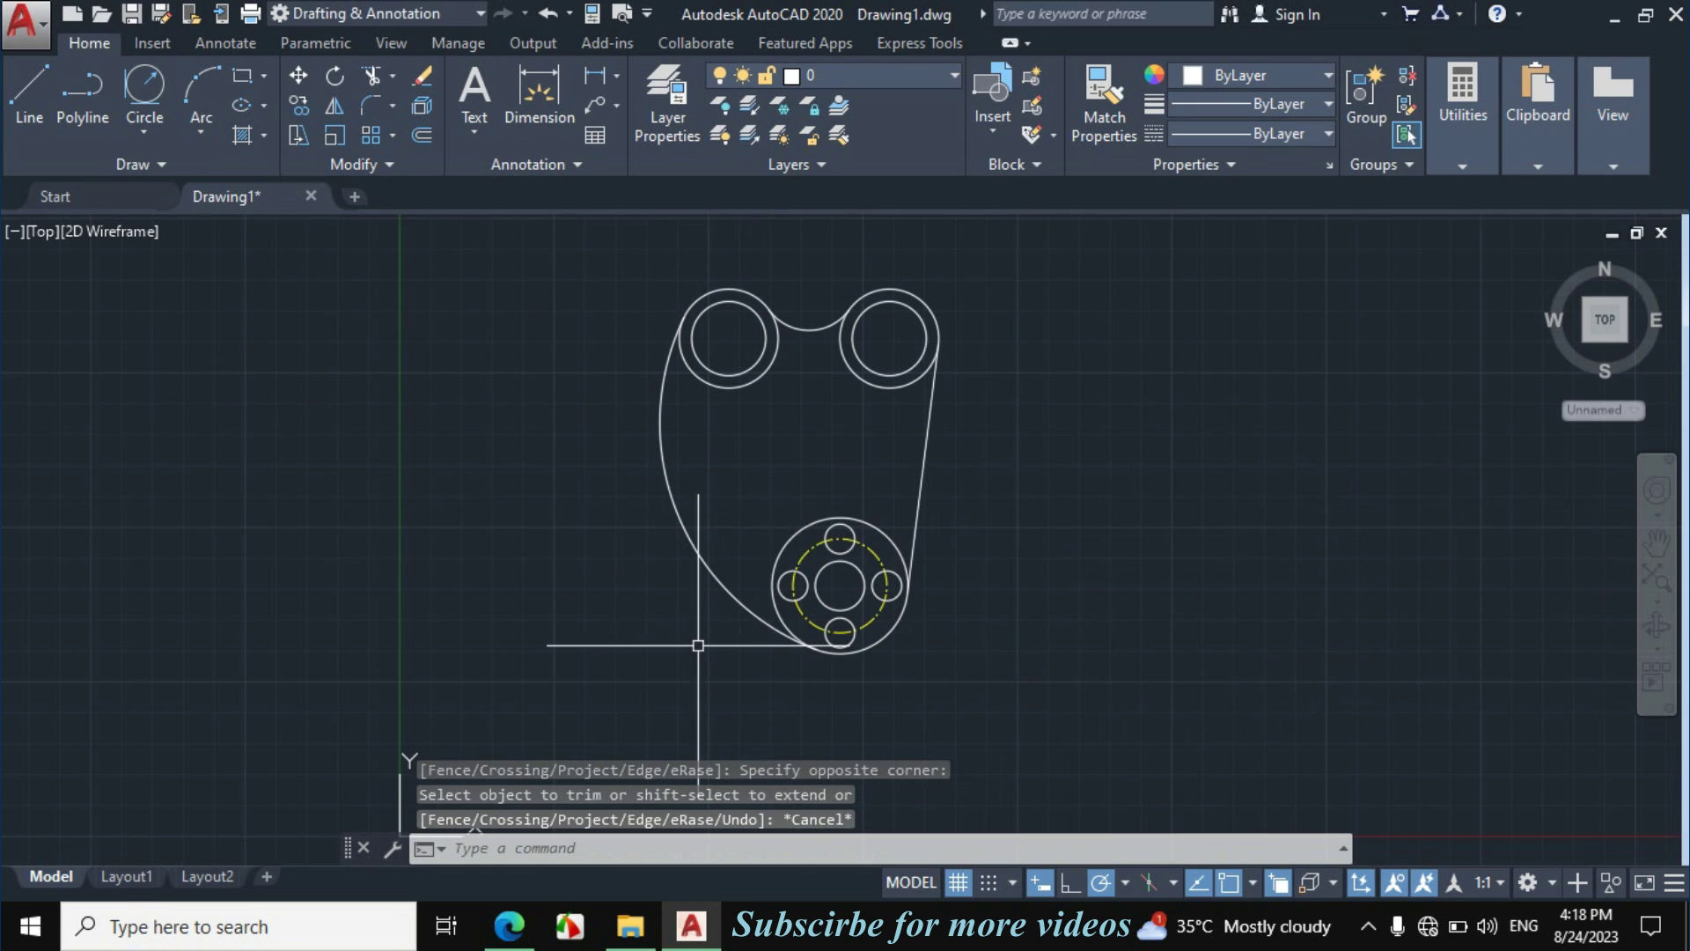
pyautogui.scroll(2, 894, 502)
pyautogui.scroll(-2, 932, 501)
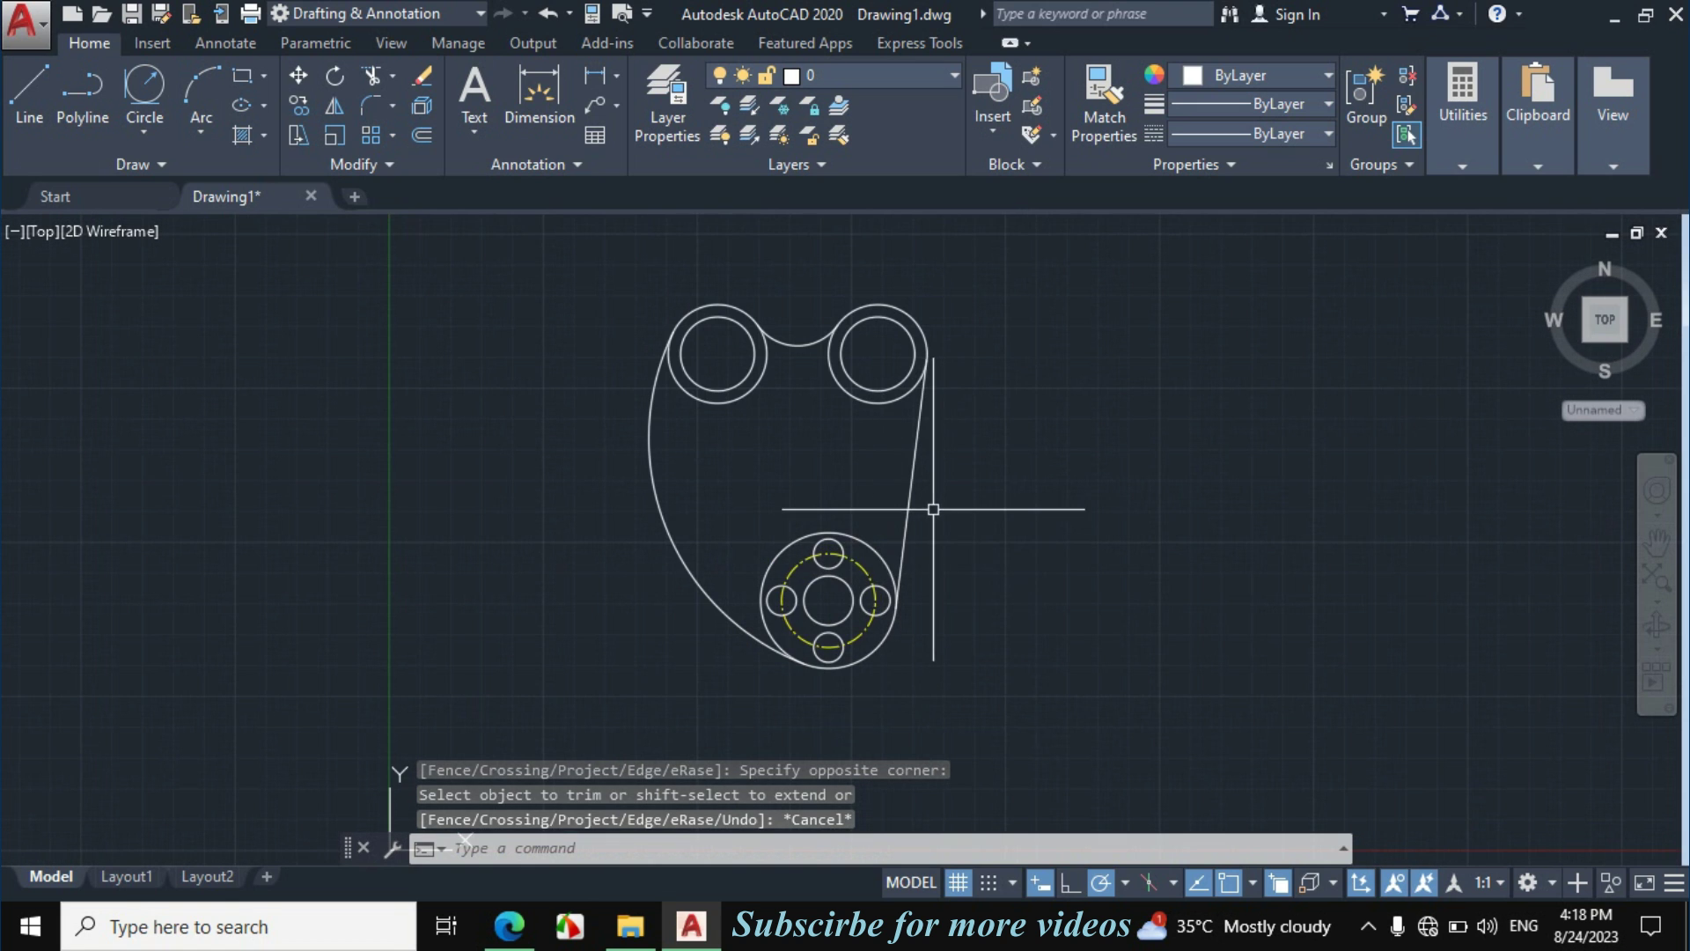